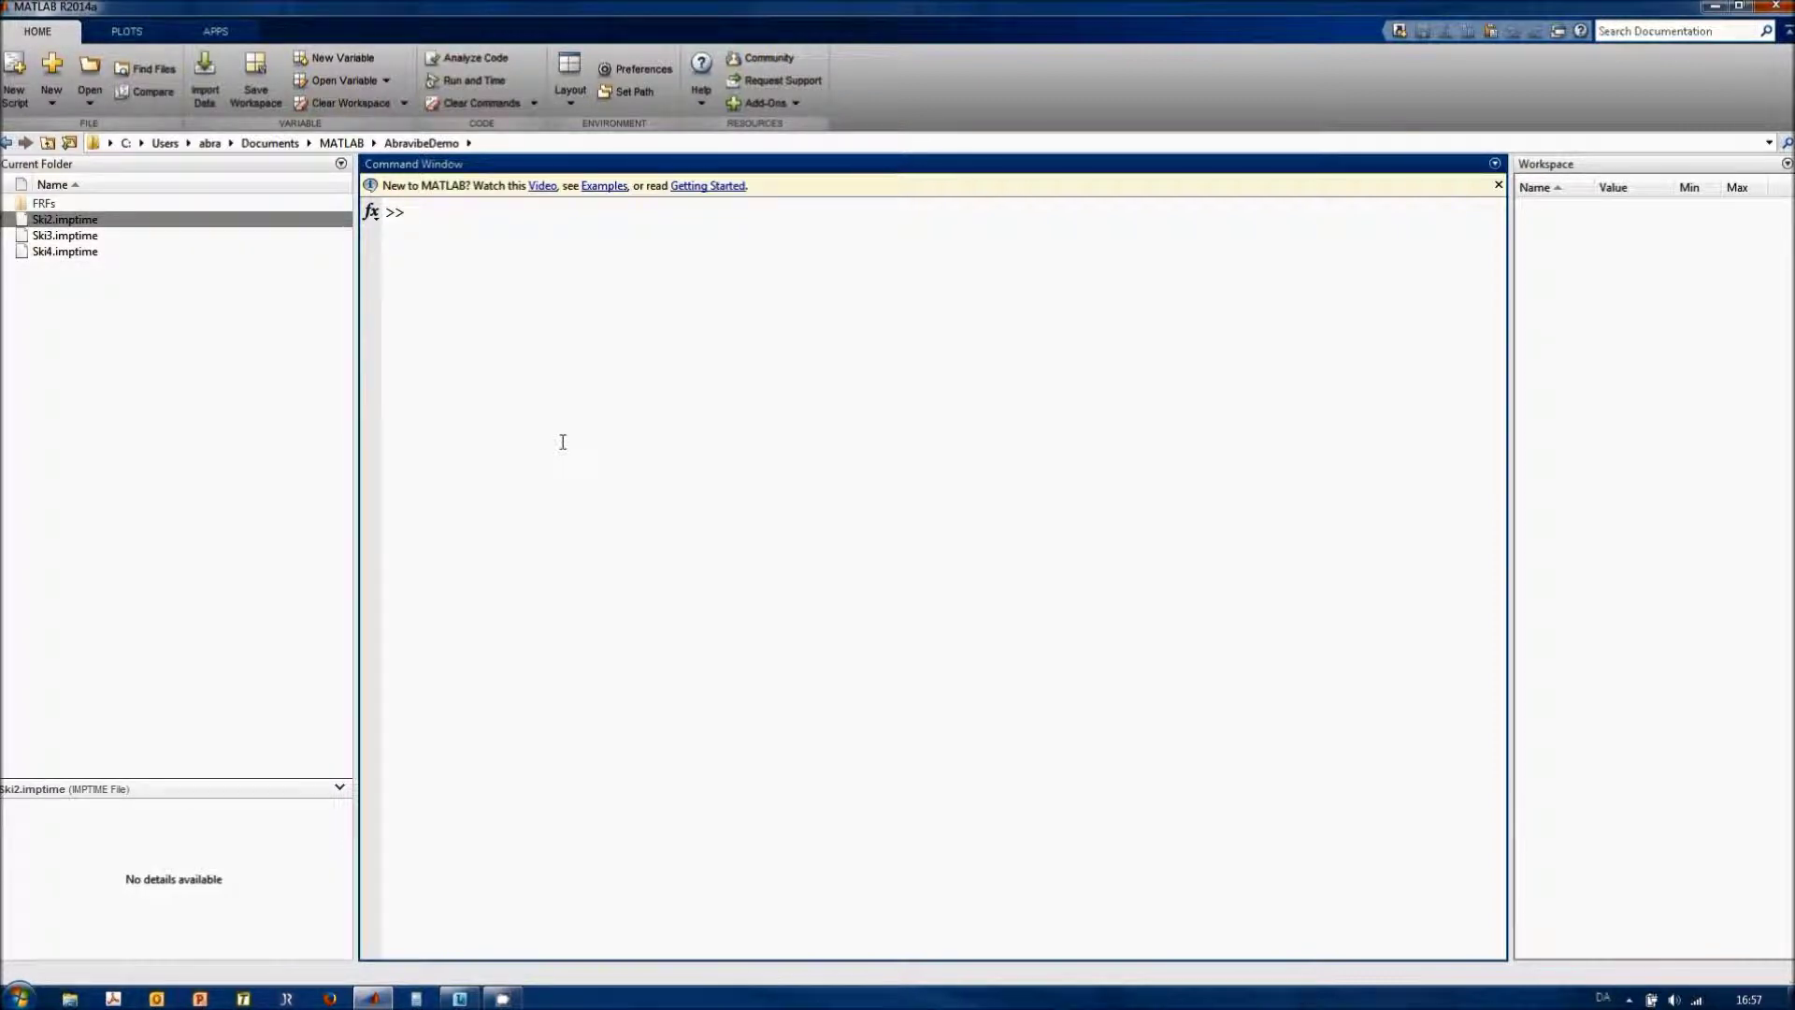
# Run ImpactGui, recalled from the command history, and open the file selection dialog.
pyautogui.write('Imp')
pyautogui.press('Up')
pyautogui.press('Return')
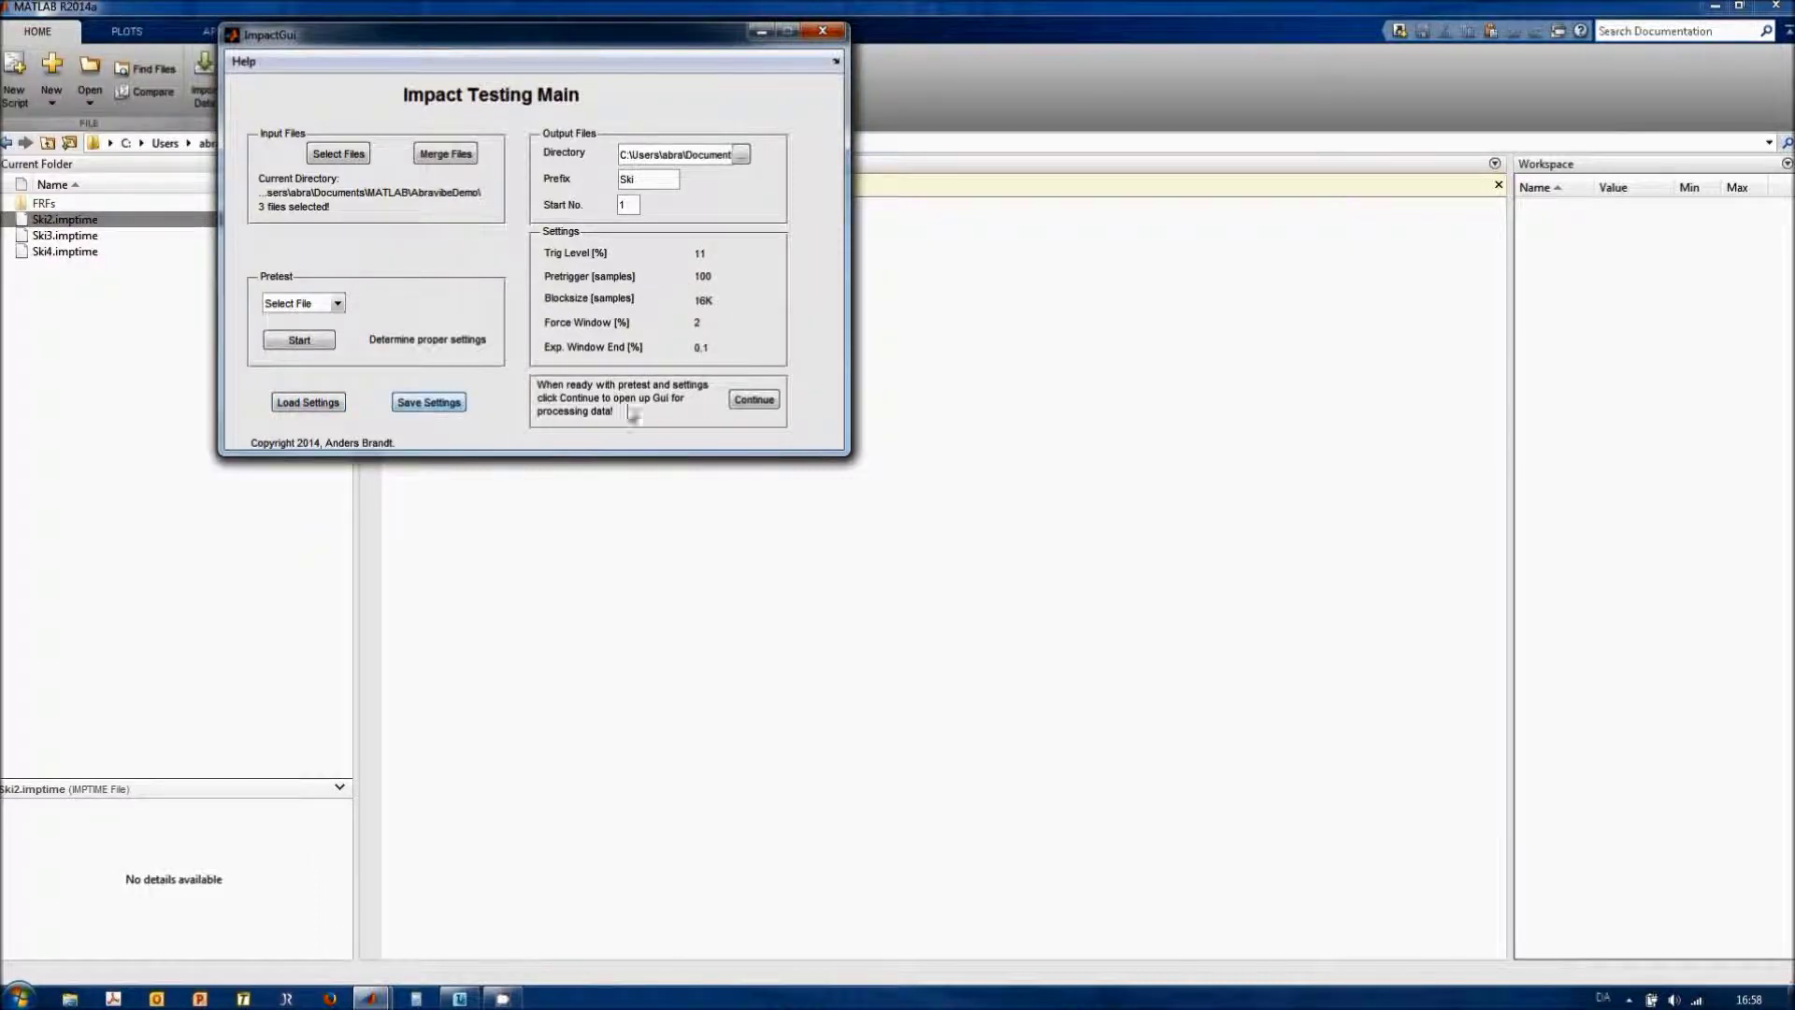
pyautogui.click(340, 154)
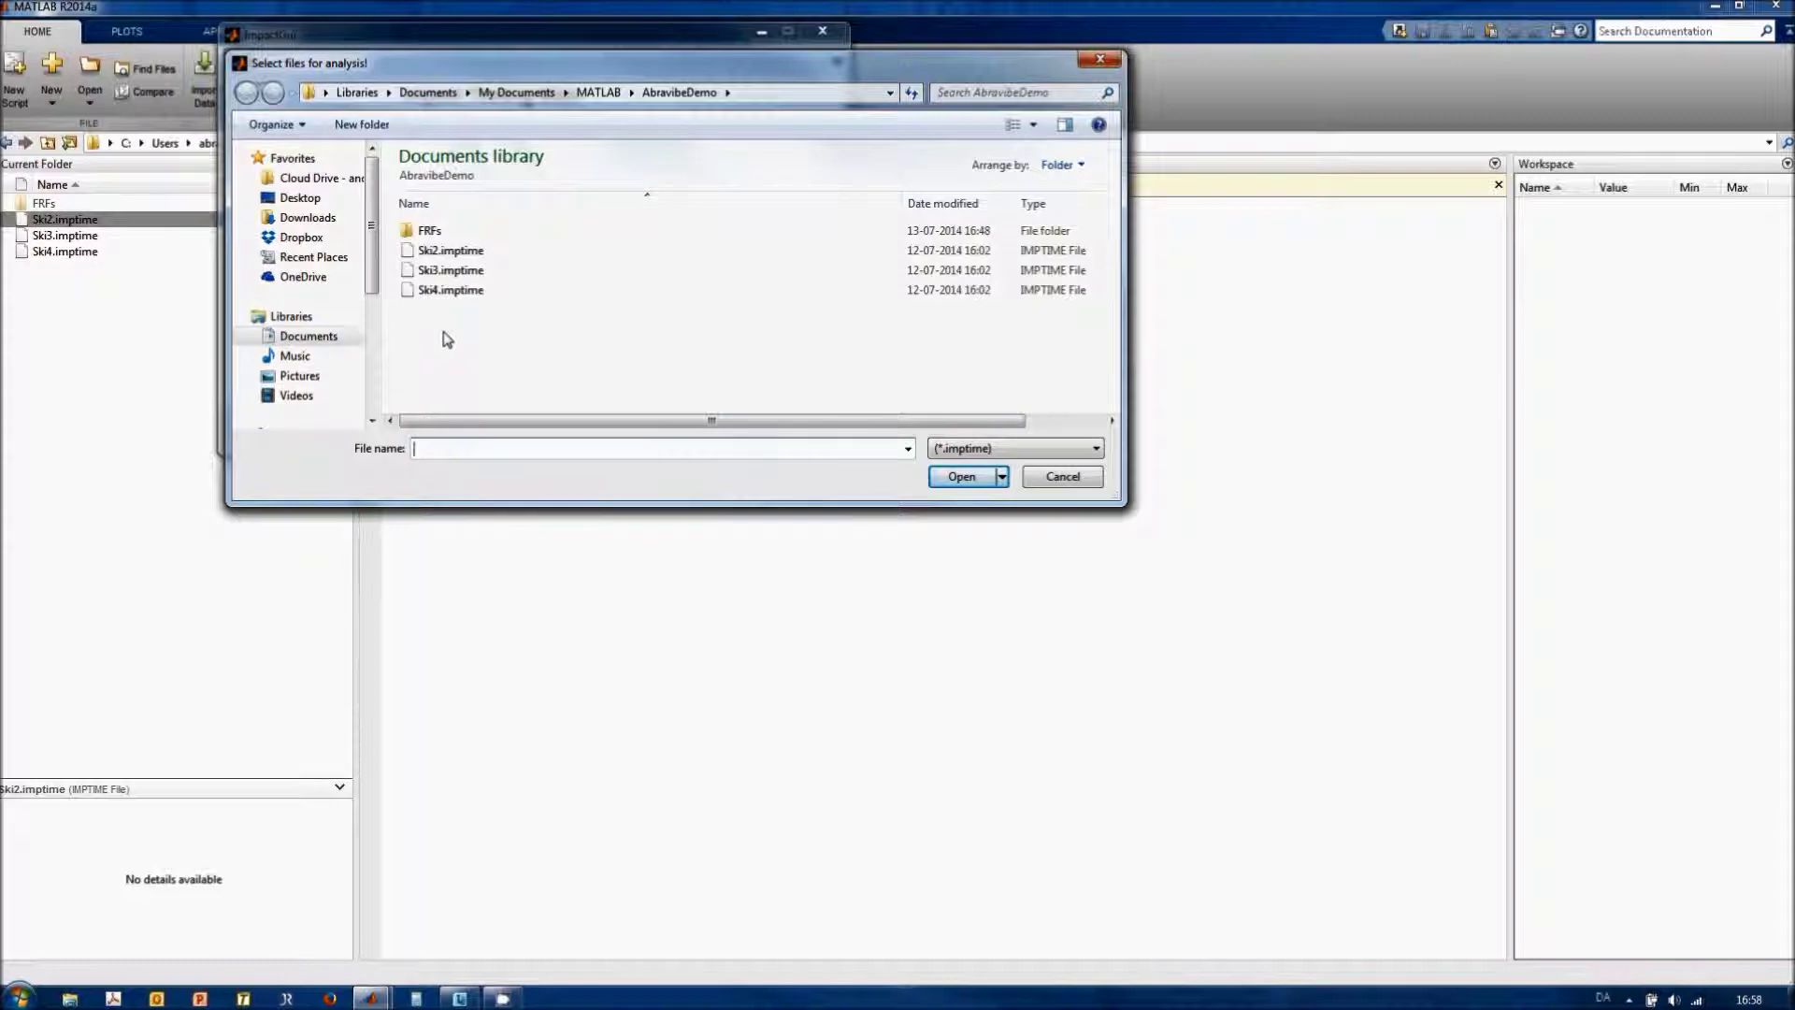
# Select Ski2.imptime through Ski4.imptime as the input impact files.
pyautogui.click(440, 251)
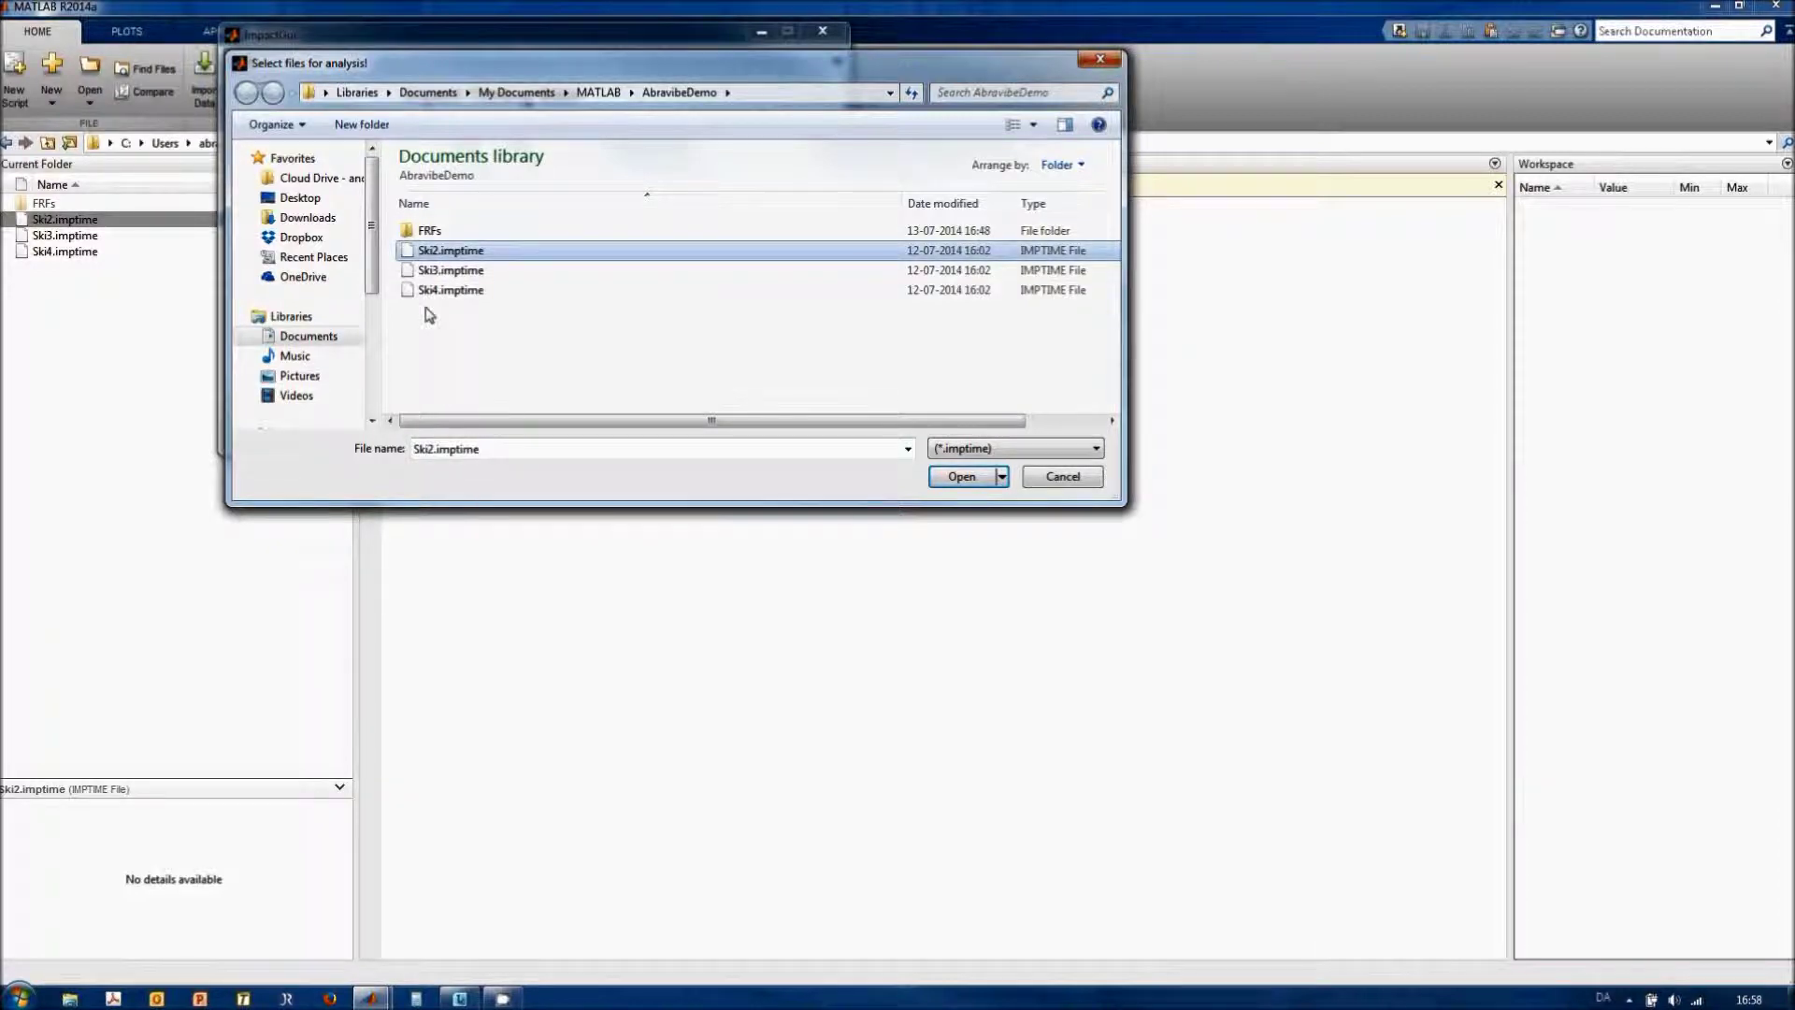
pyautogui.keyDown('shift'); pyautogui.click(427, 291); pyautogui.keyUp('shift')
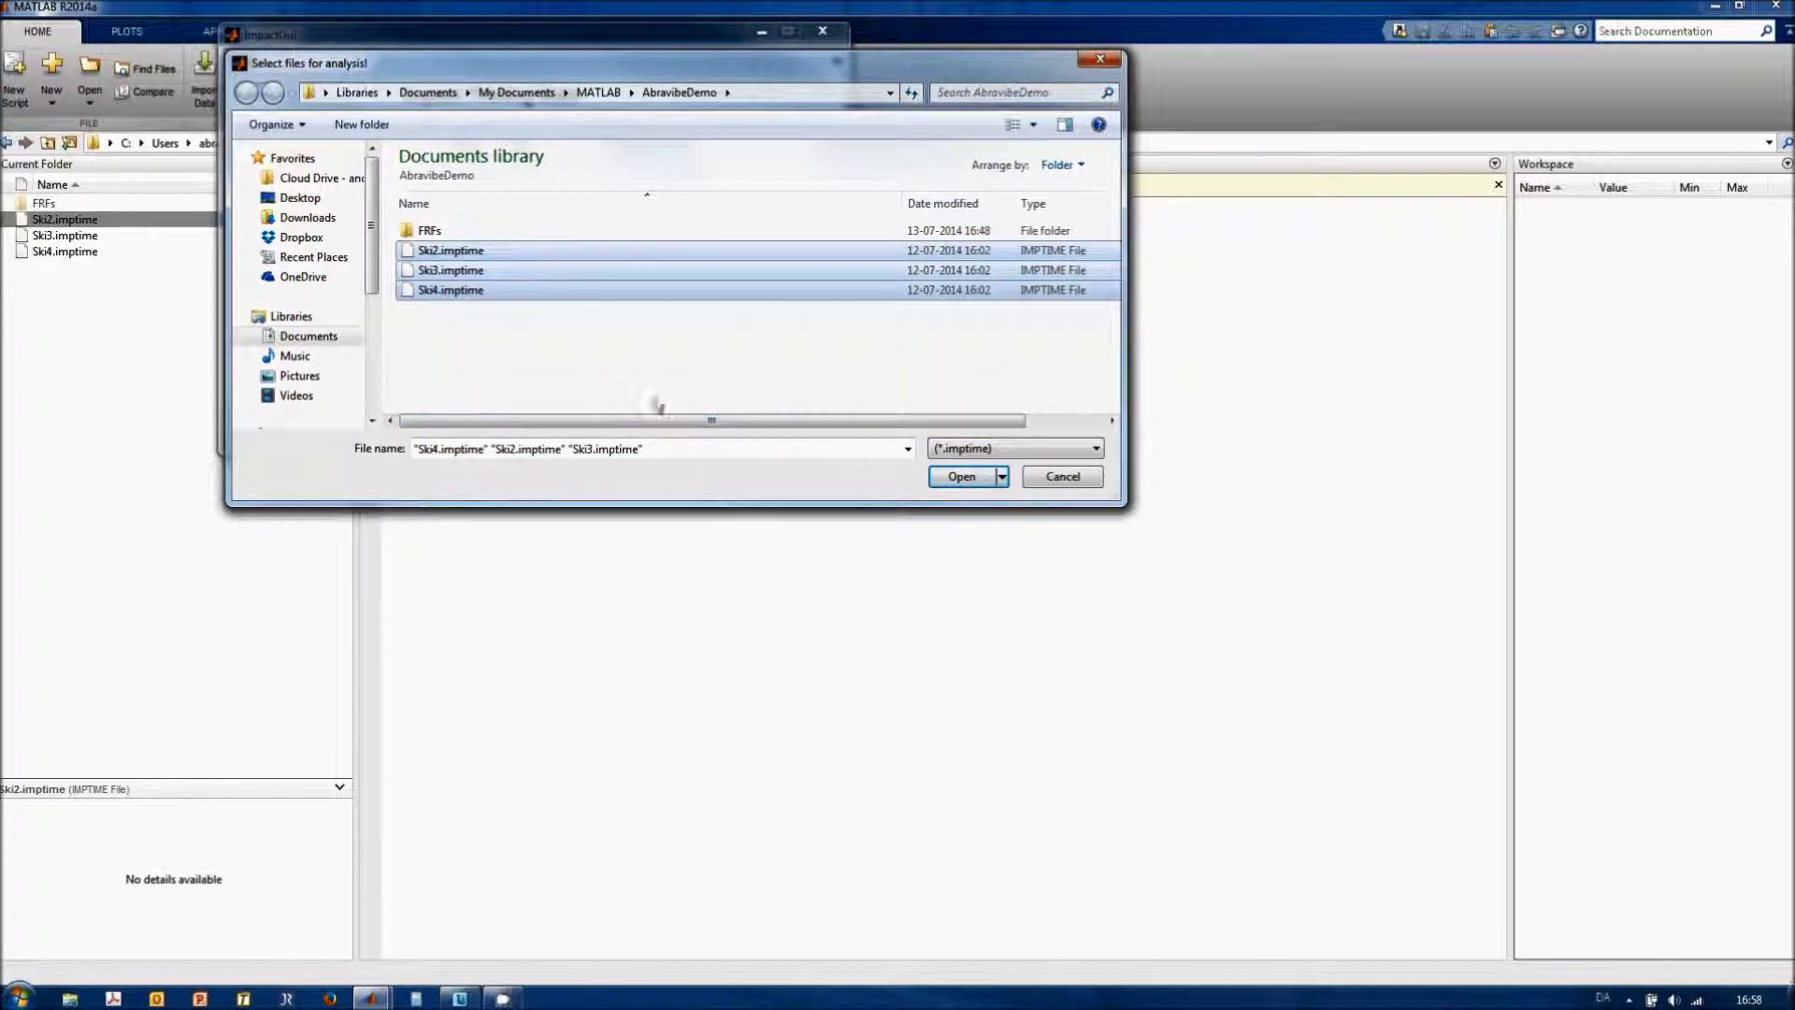
pyautogui.click(960, 476)
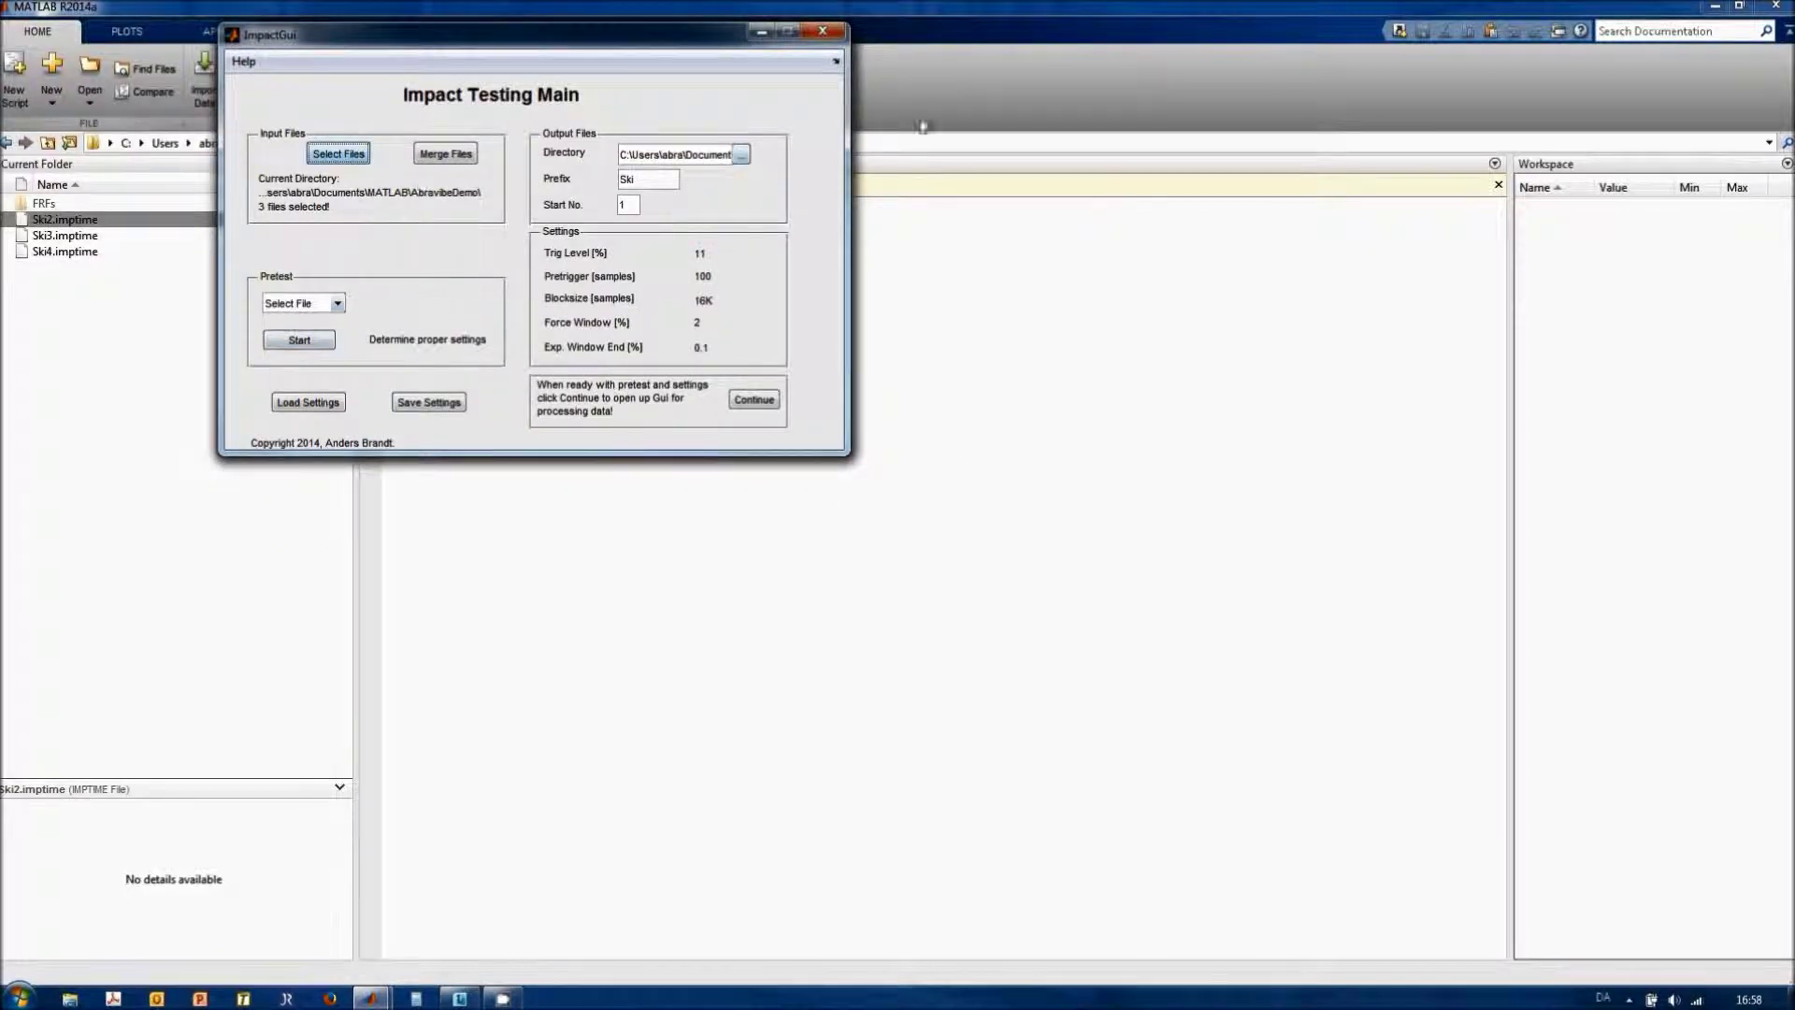
# Send output to the FRFs folder with file prefix Ski and start number 1.
pyautogui.click(740, 154)
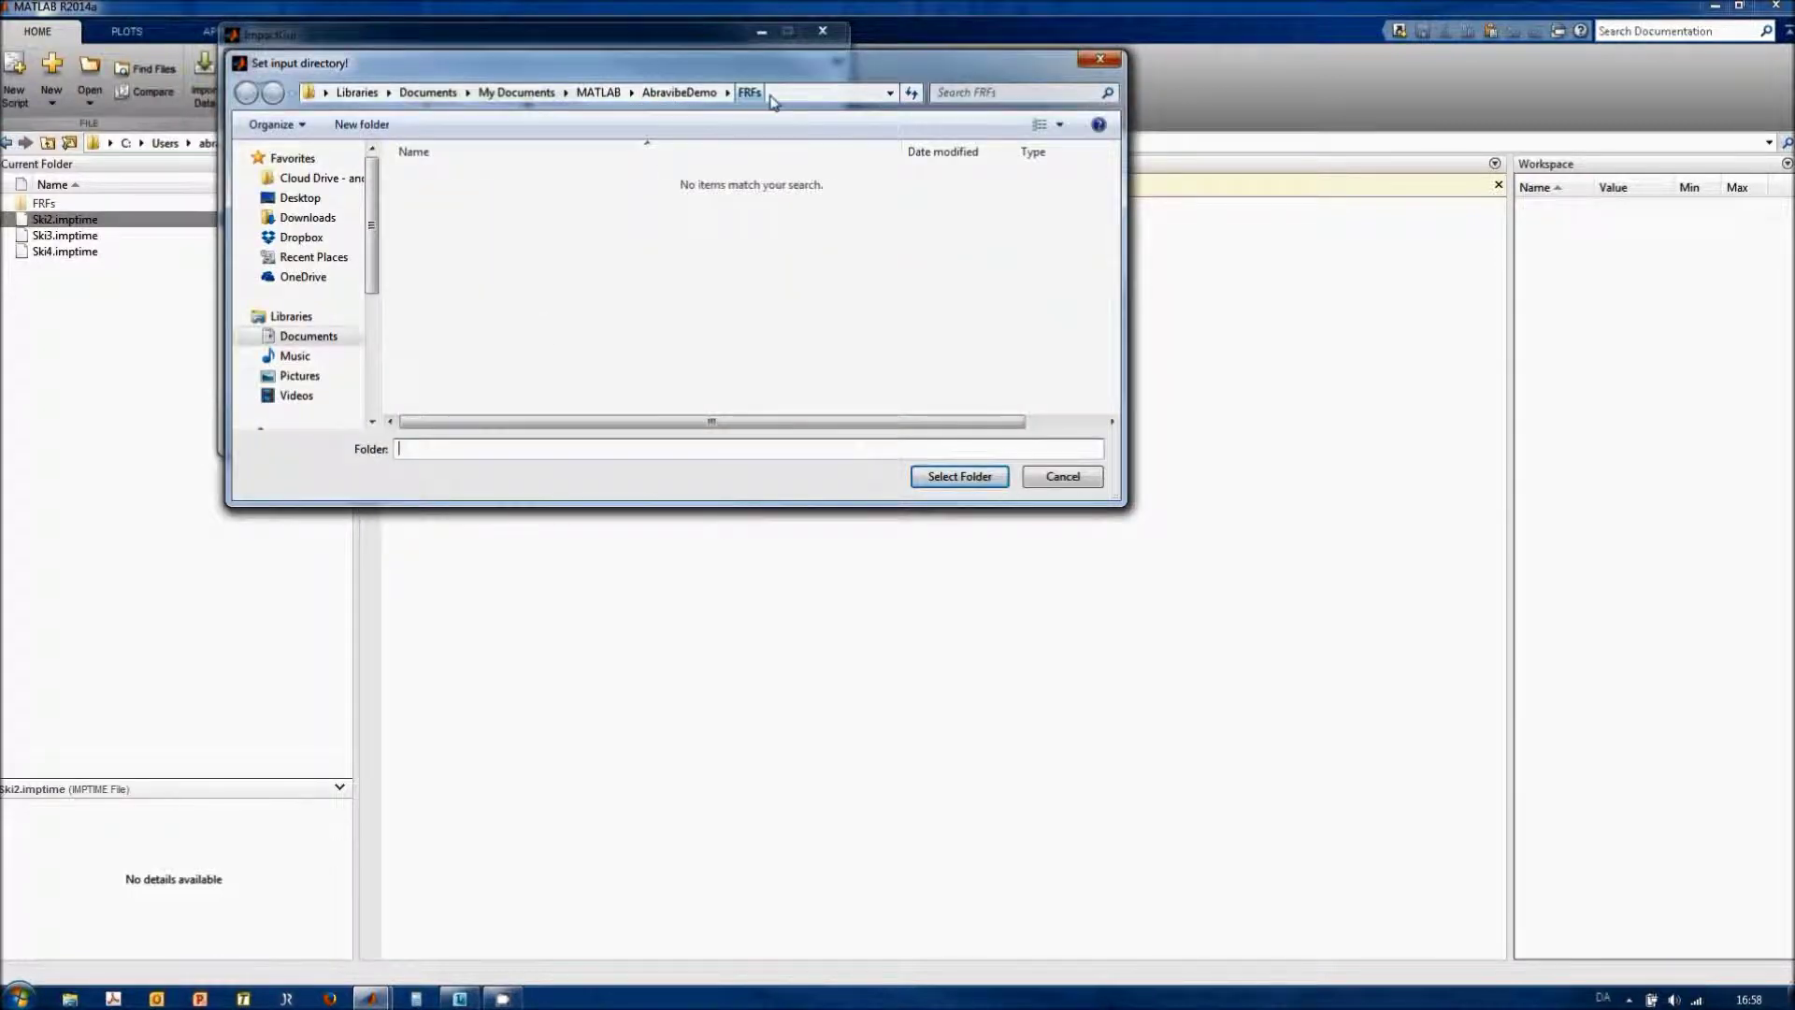
pyautogui.click(959, 477)
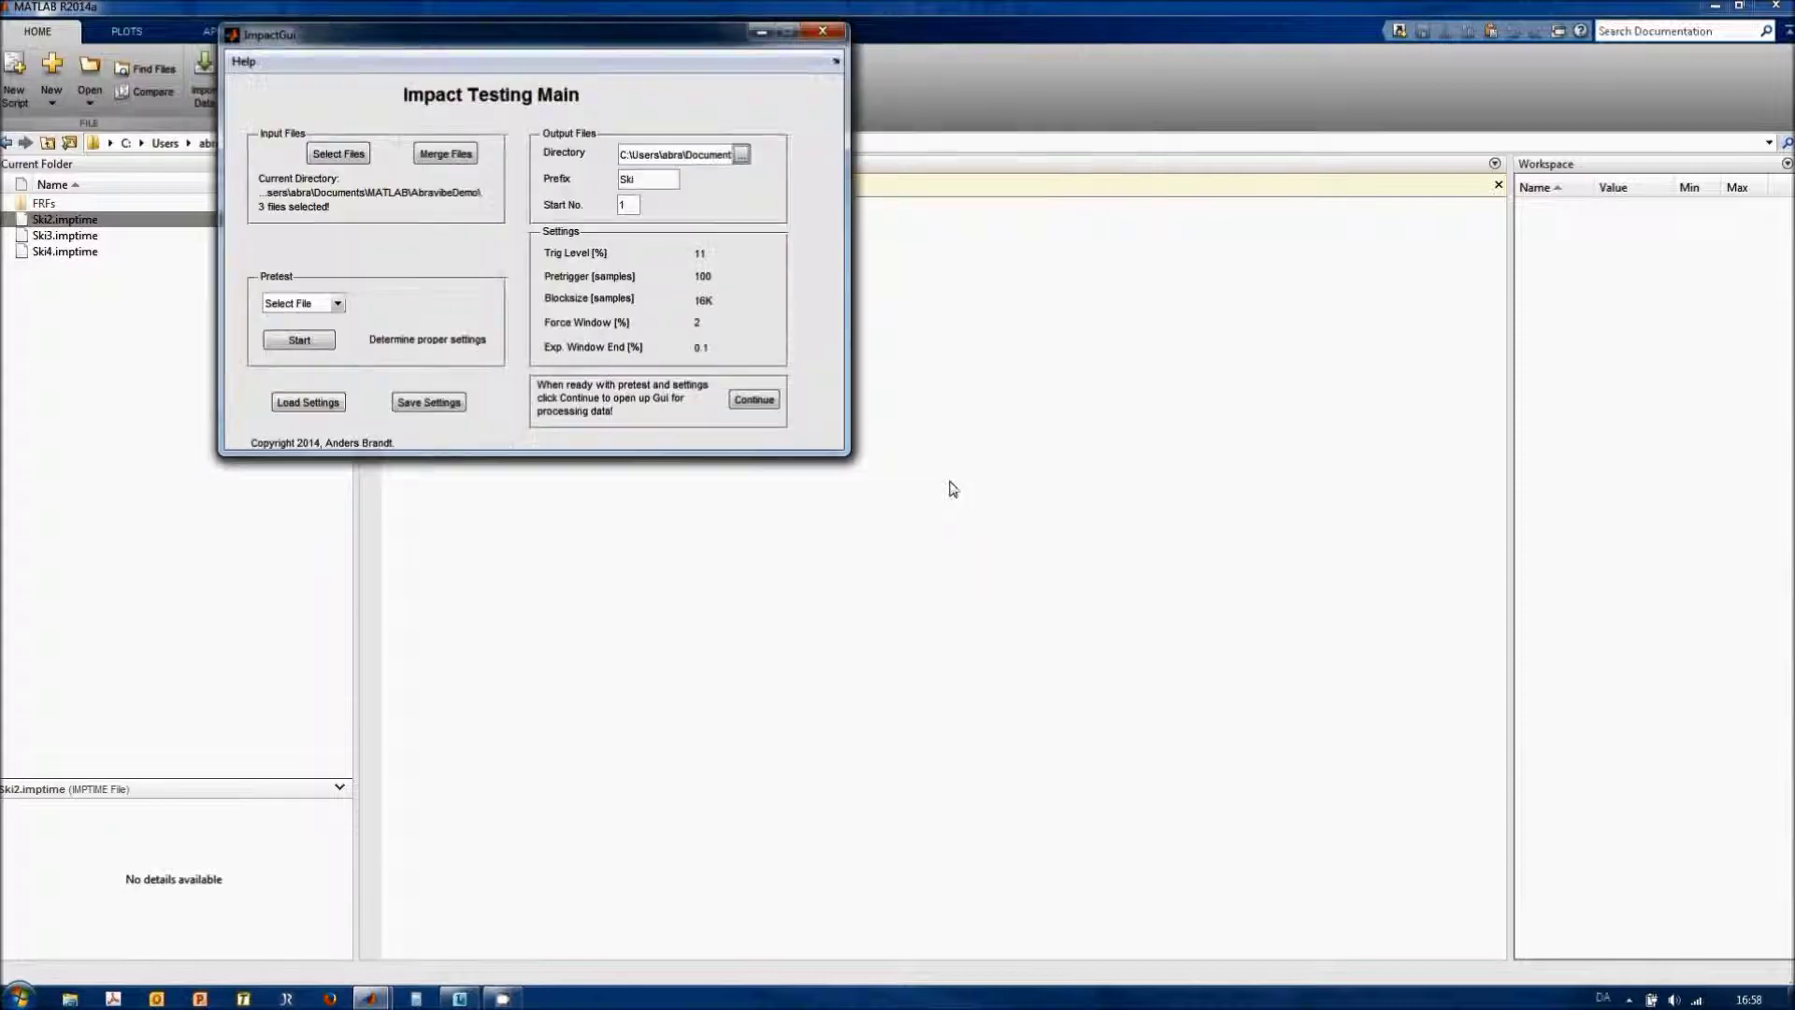
pyautogui.write('Ski')
pyautogui.click(645, 189)
pyautogui.click(627, 205)
# Start a pretest on channel 2 of Ski2.imptime and plot its impacts for selection.
pyautogui.click(293, 304)
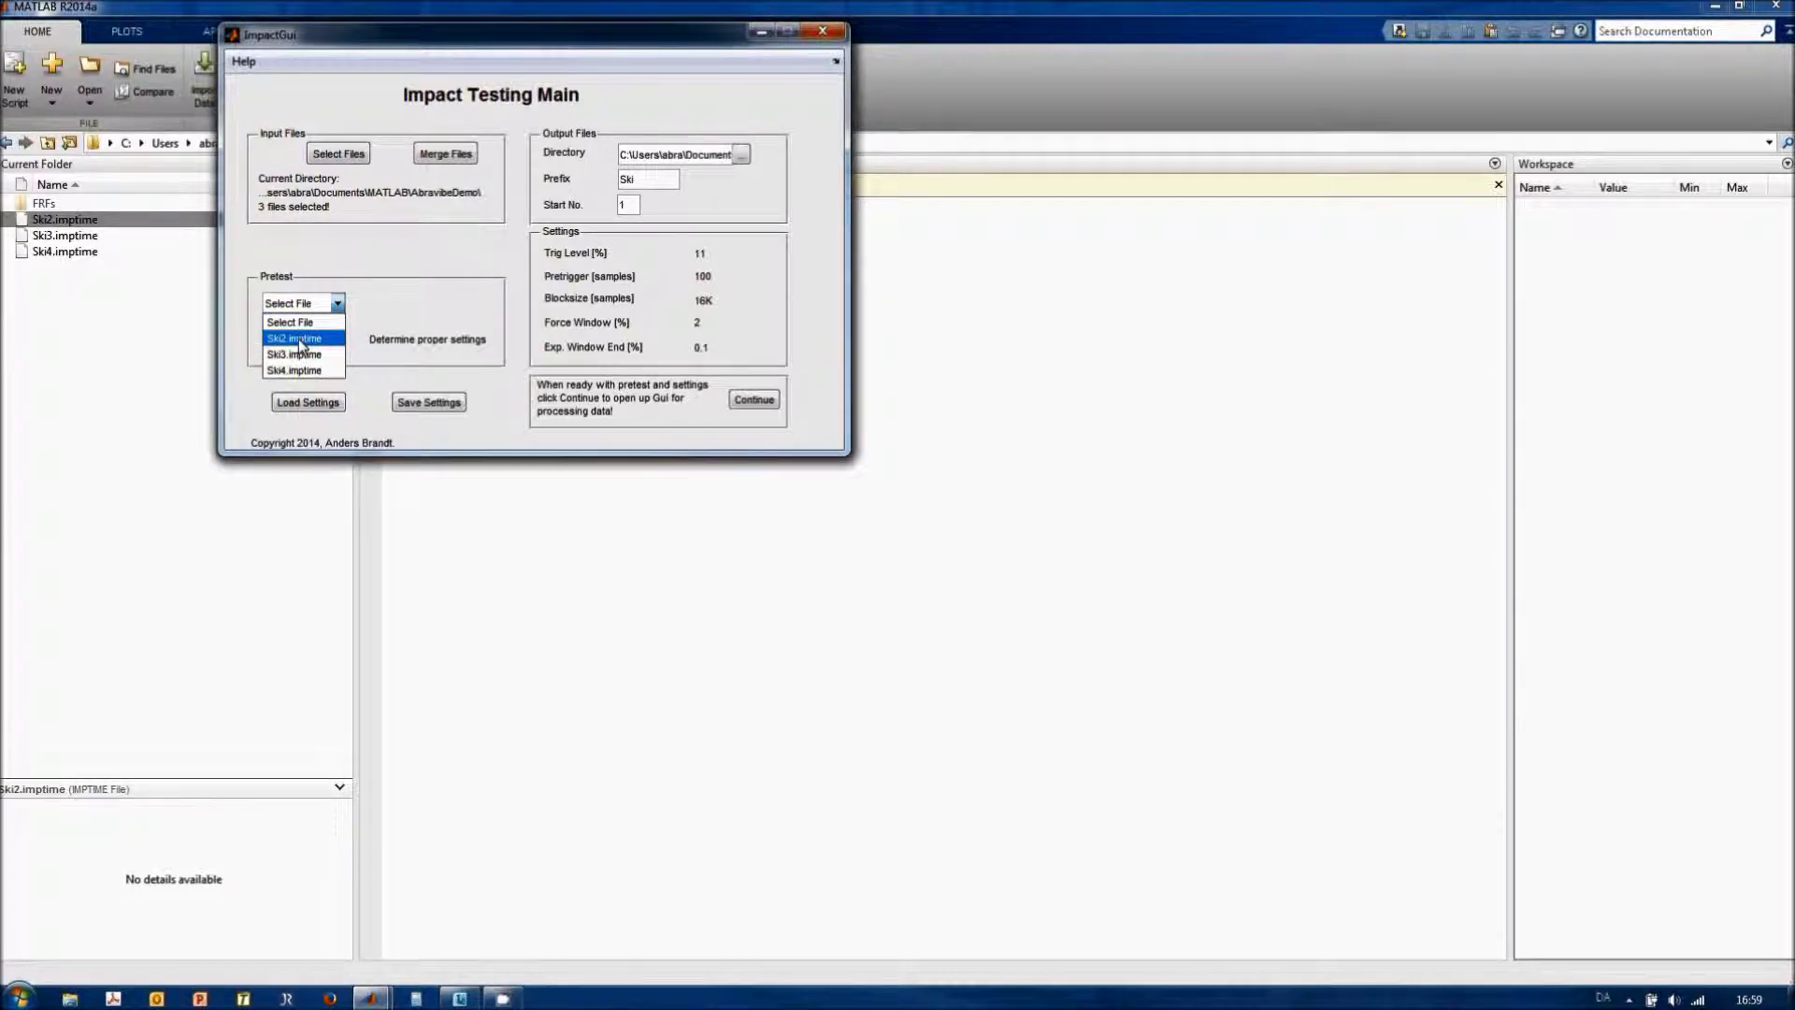
pyautogui.click(300, 342)
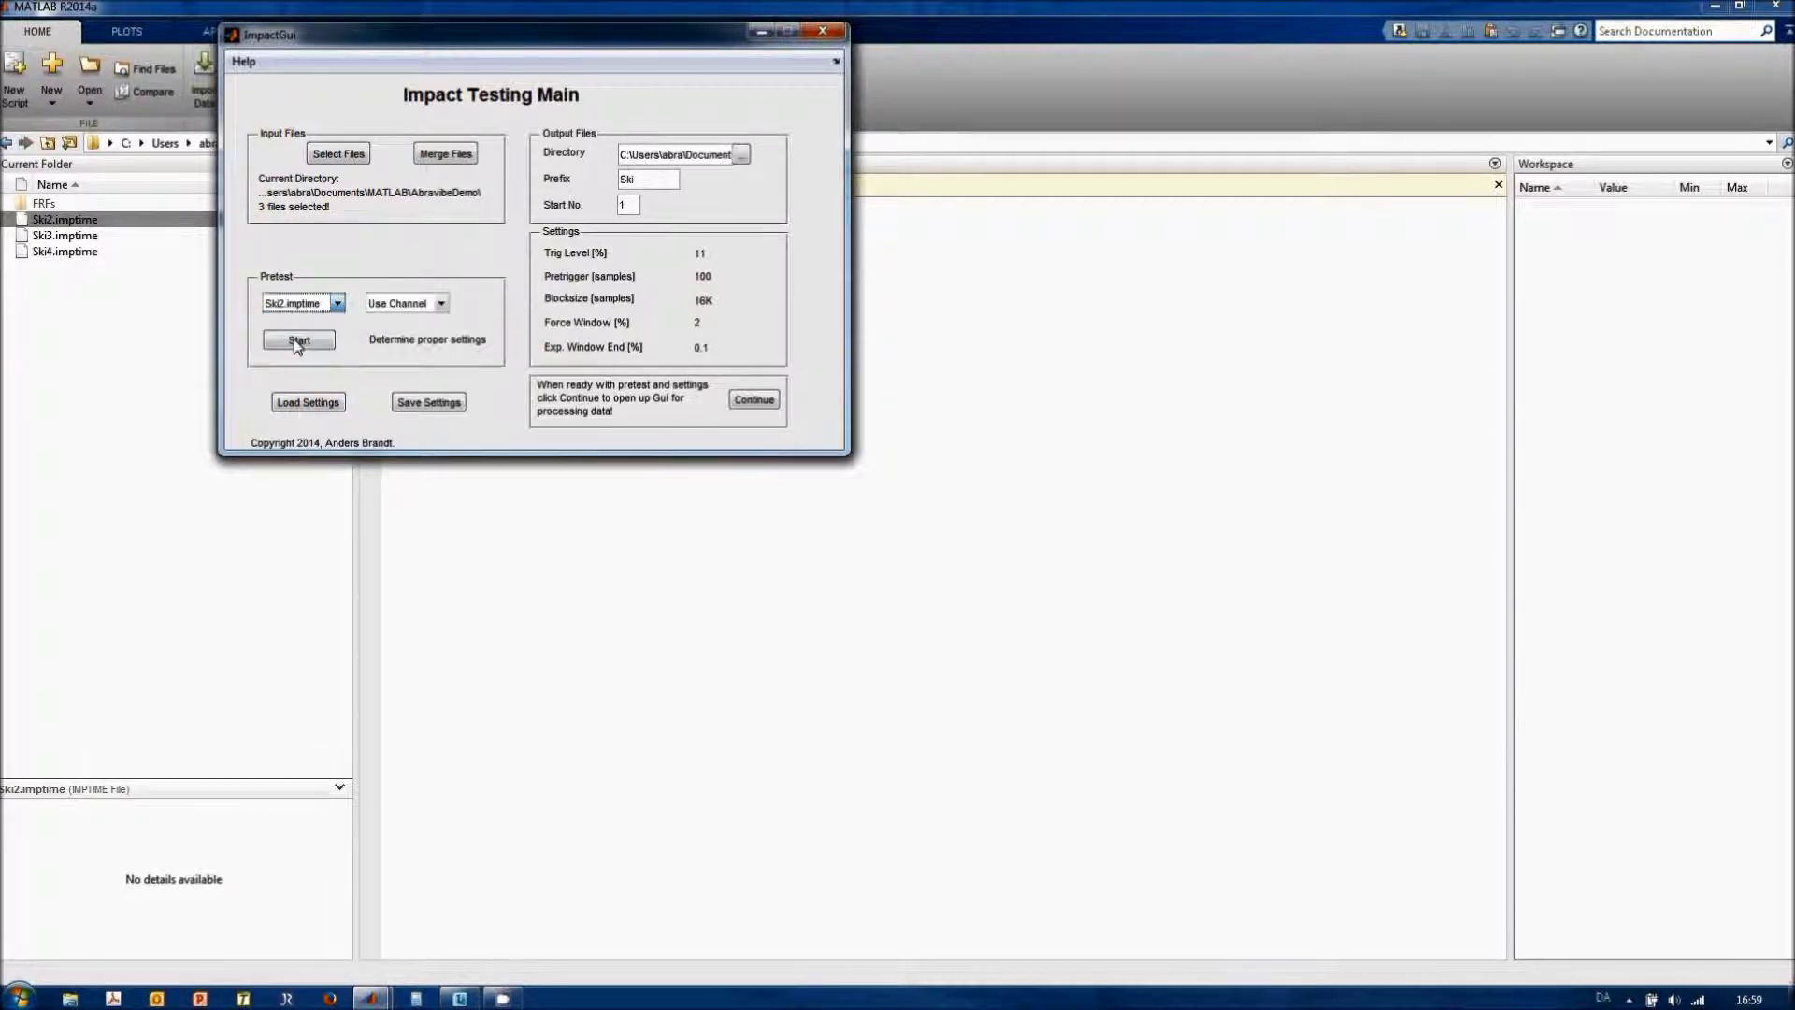
pyautogui.click(440, 303)
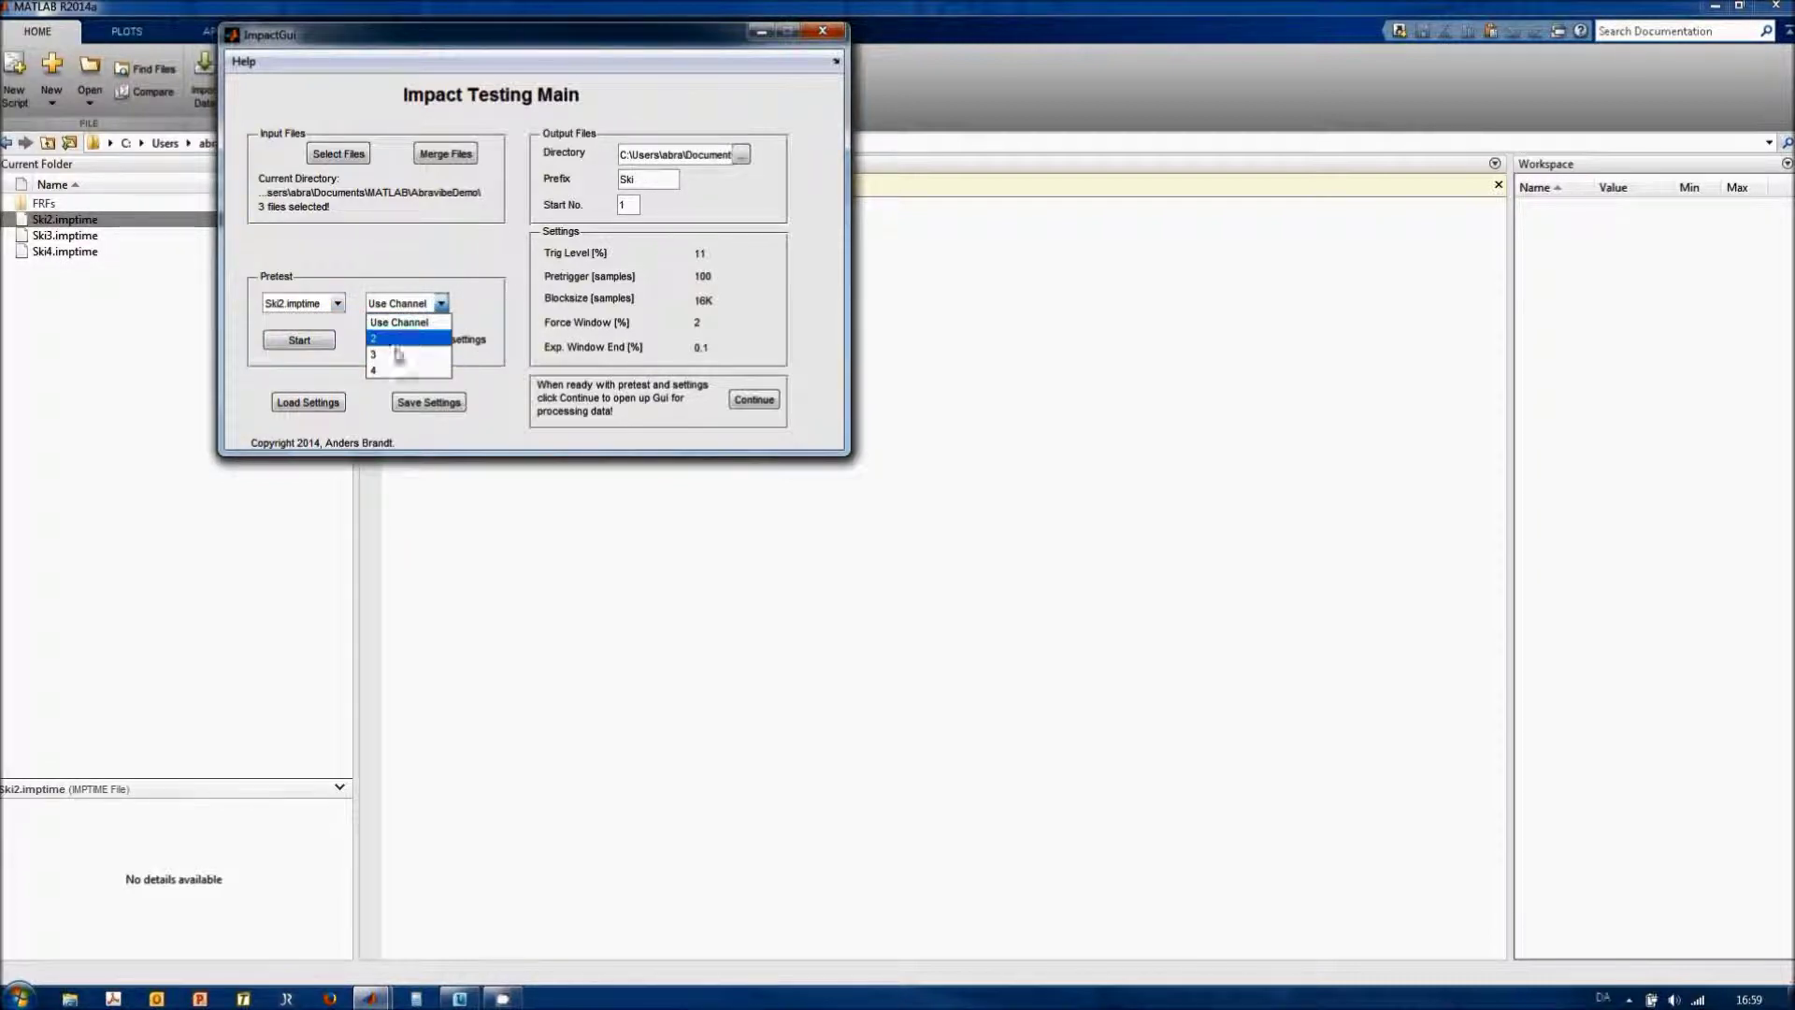
pyautogui.click(400, 339)
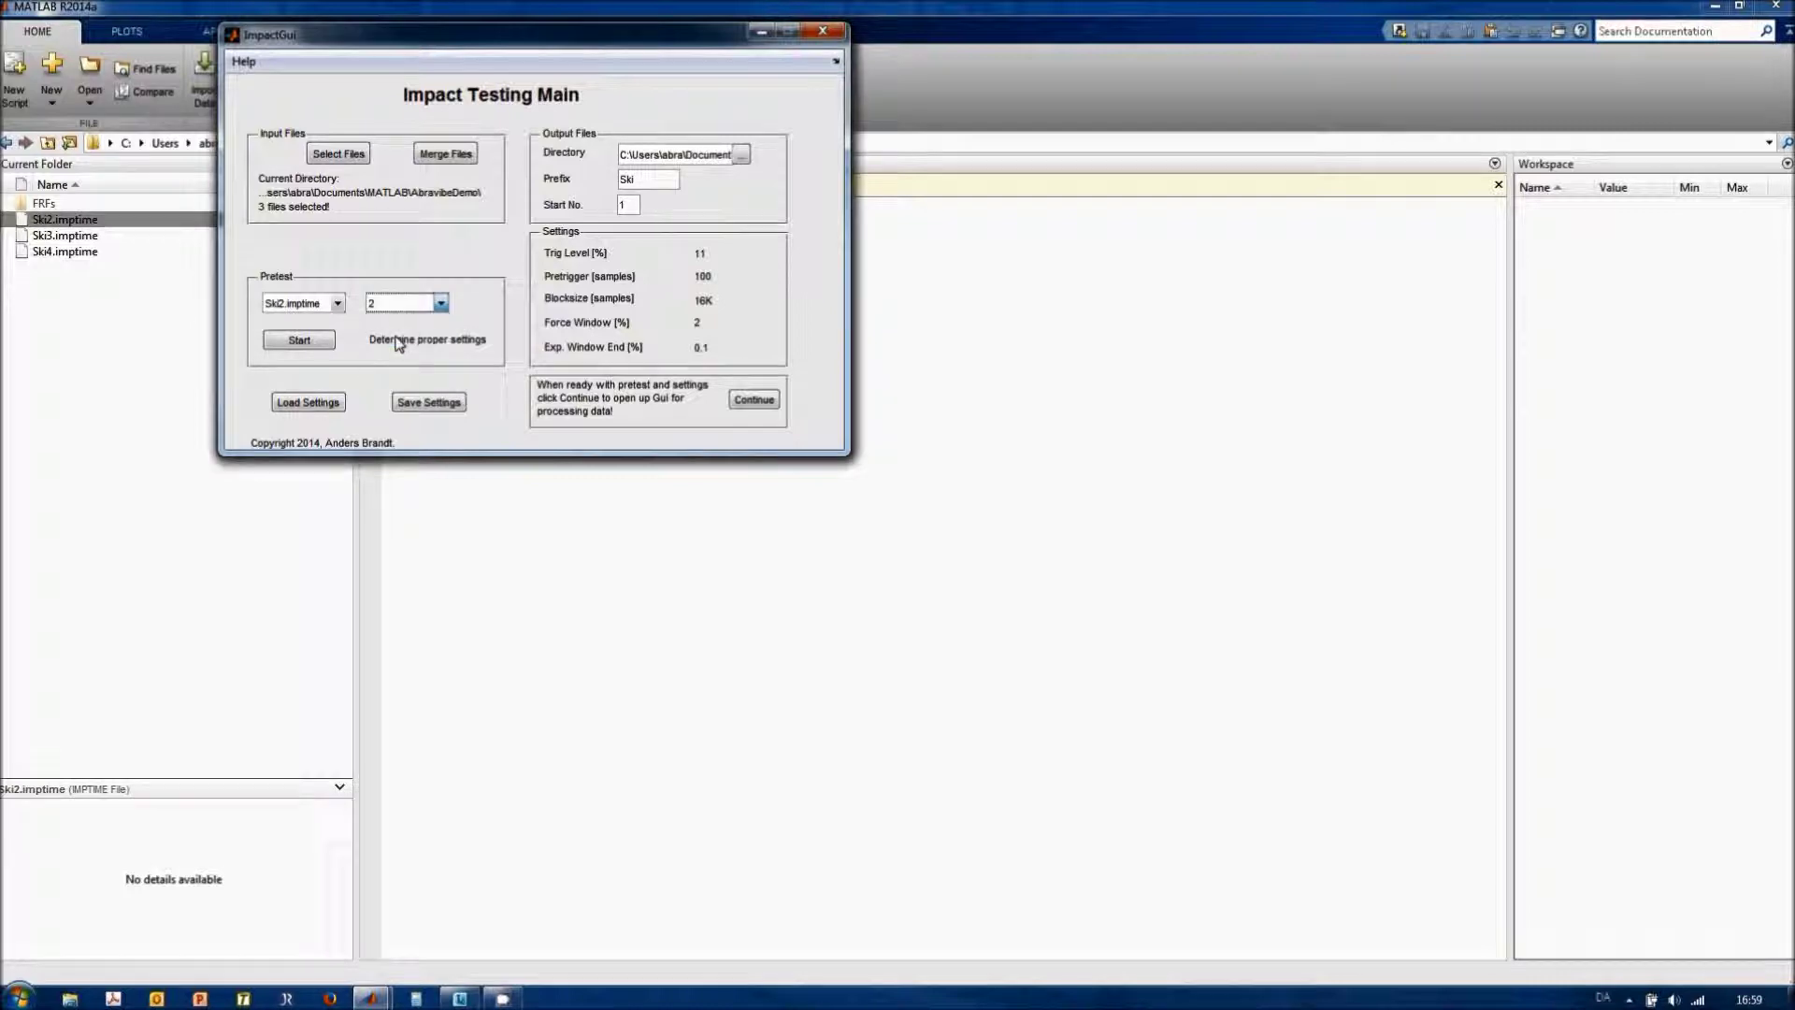
pyautogui.click(306, 339)
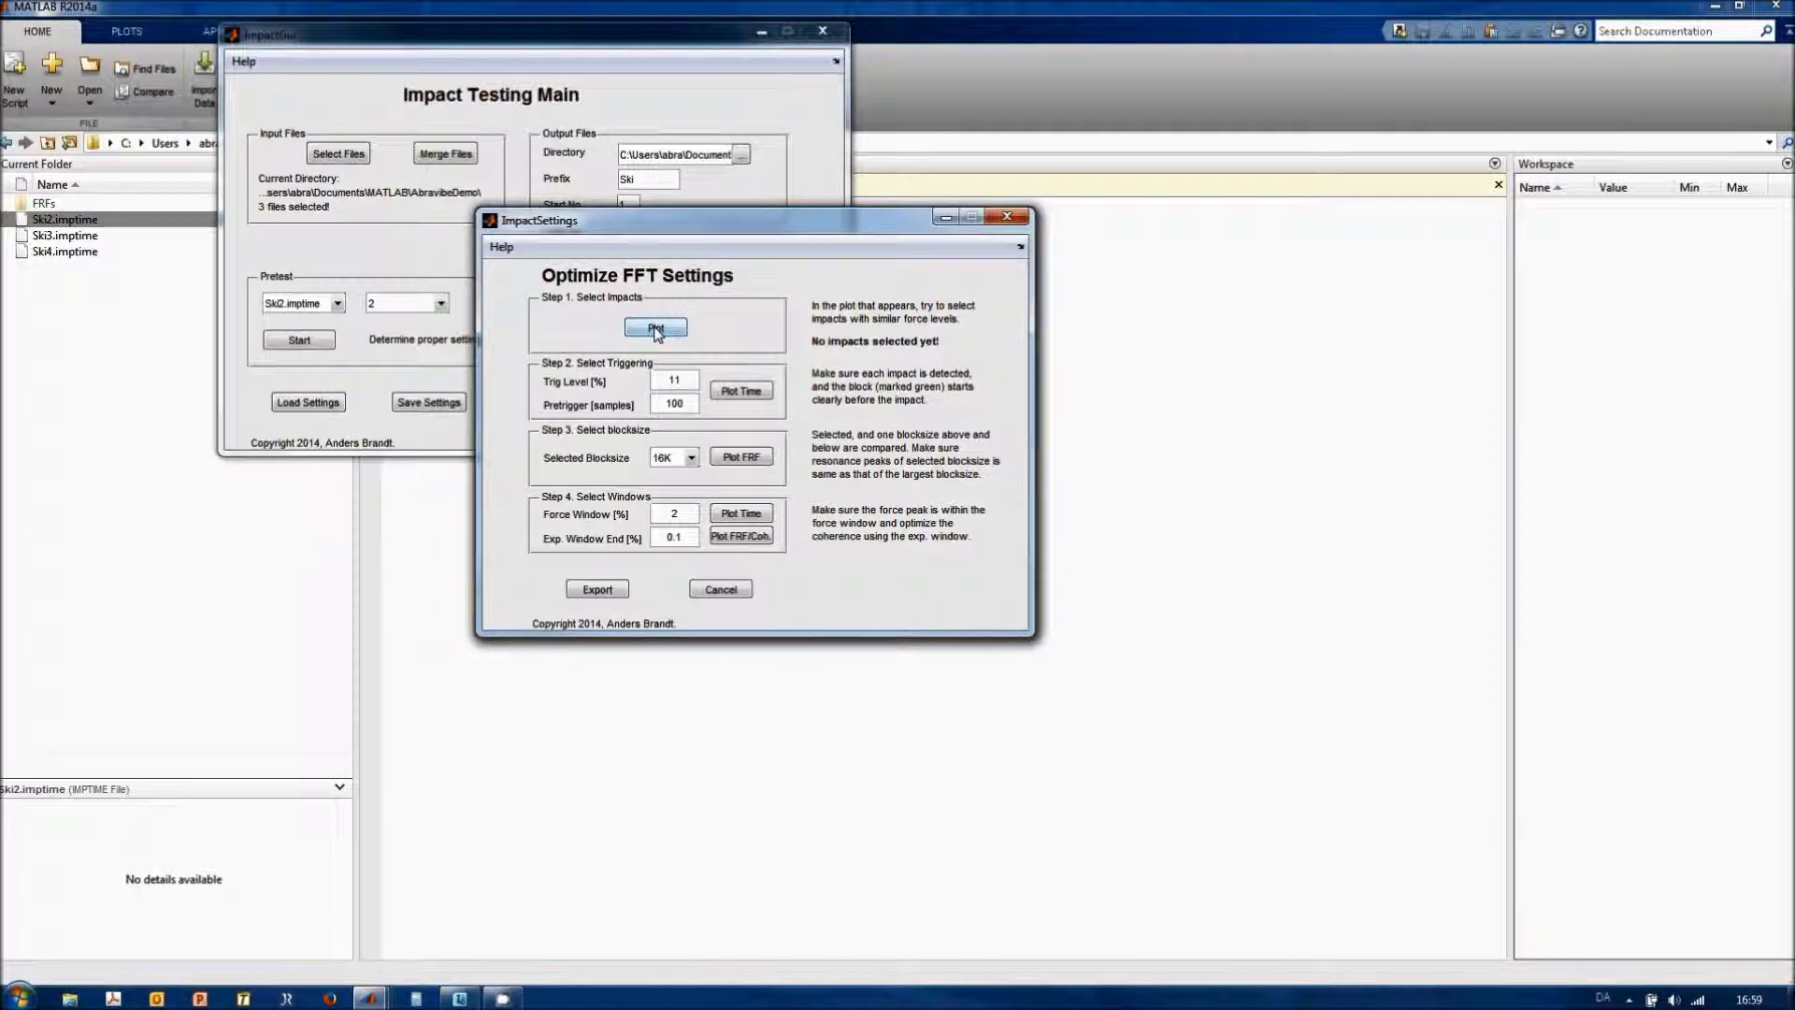
pyautogui.click(656, 328)
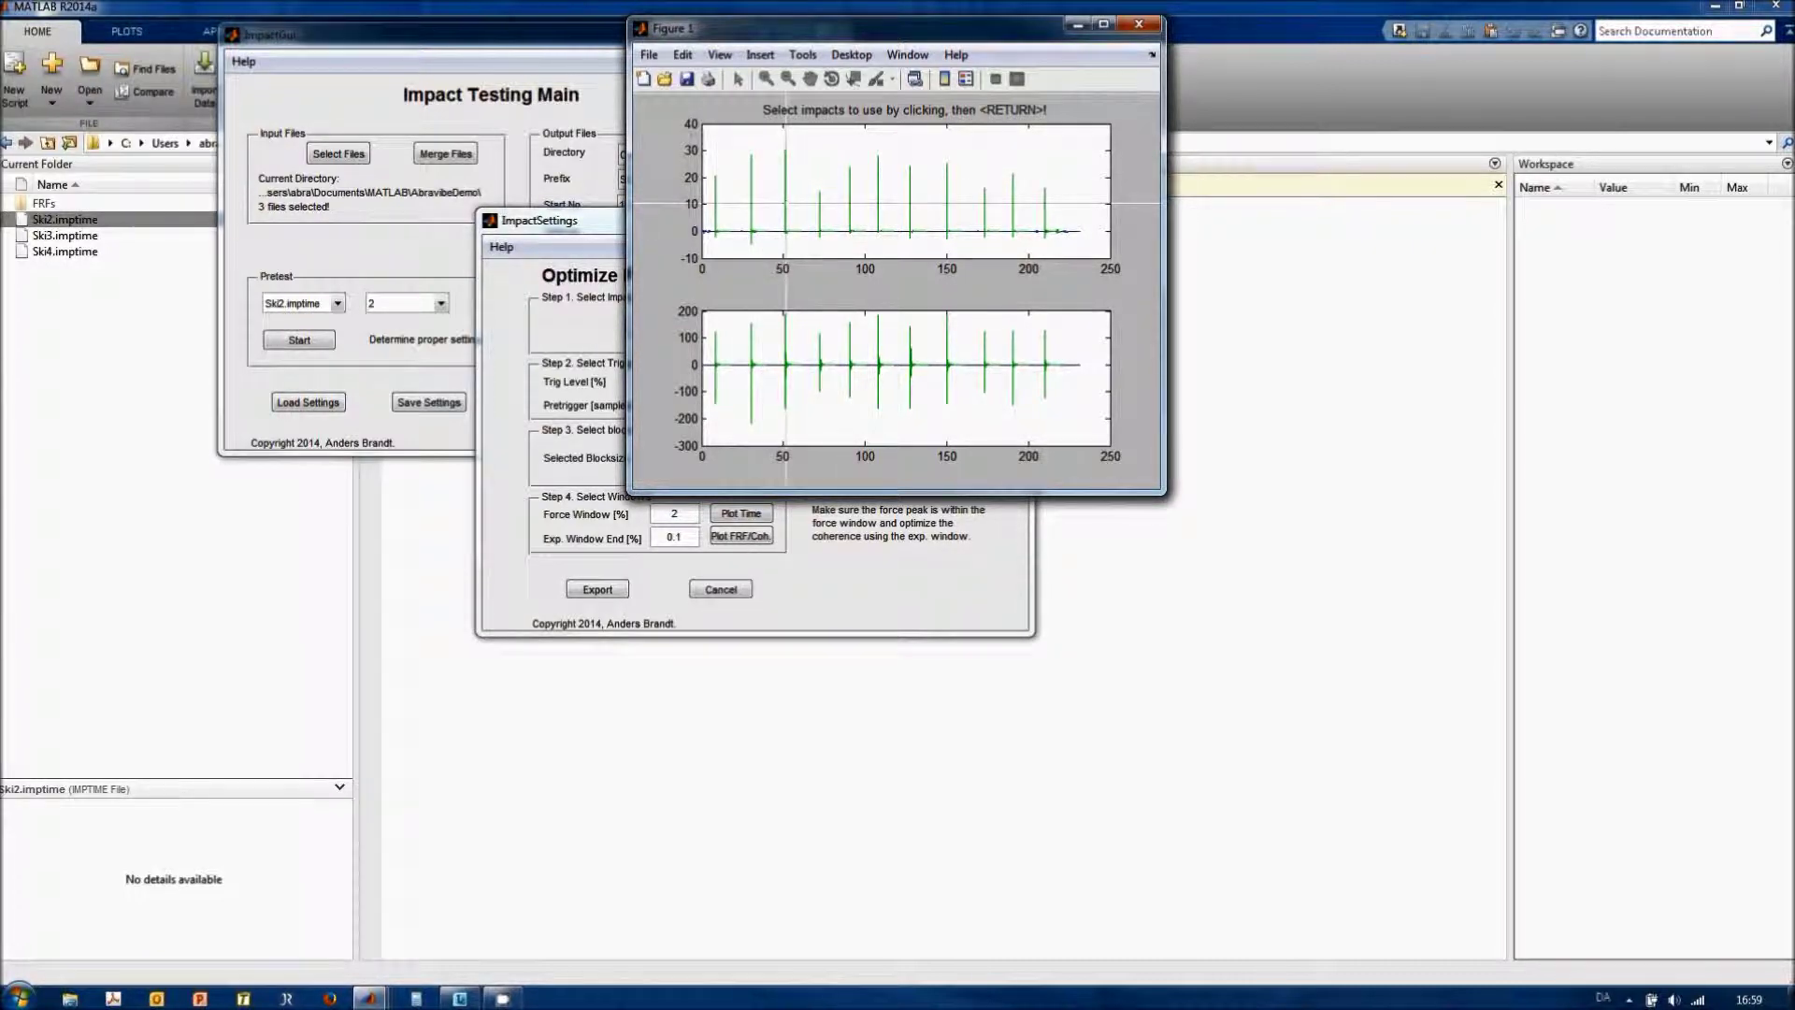
# Try a trigger level of 2 and review the resulting time signals.
pyautogui.press('Return')
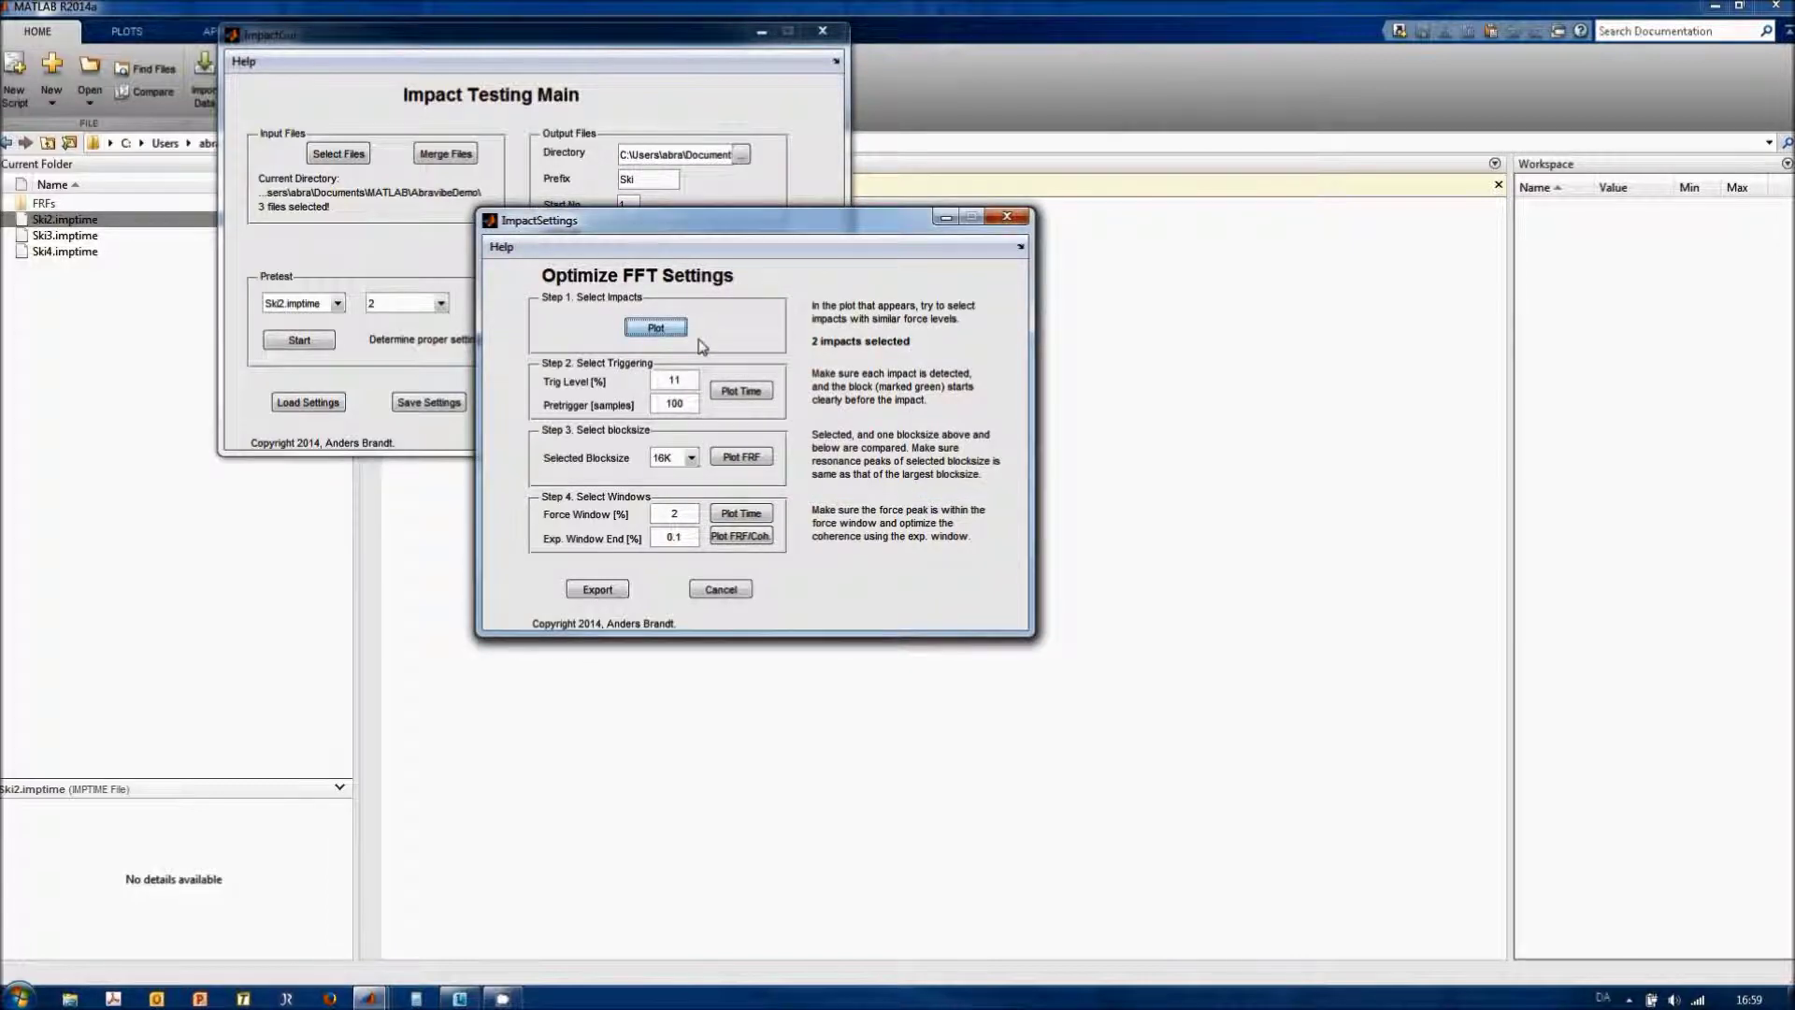
pyautogui.doubleClick(675, 380)
pyautogui.write('2')
pyautogui.press('Tab')
pyautogui.click(739, 391)
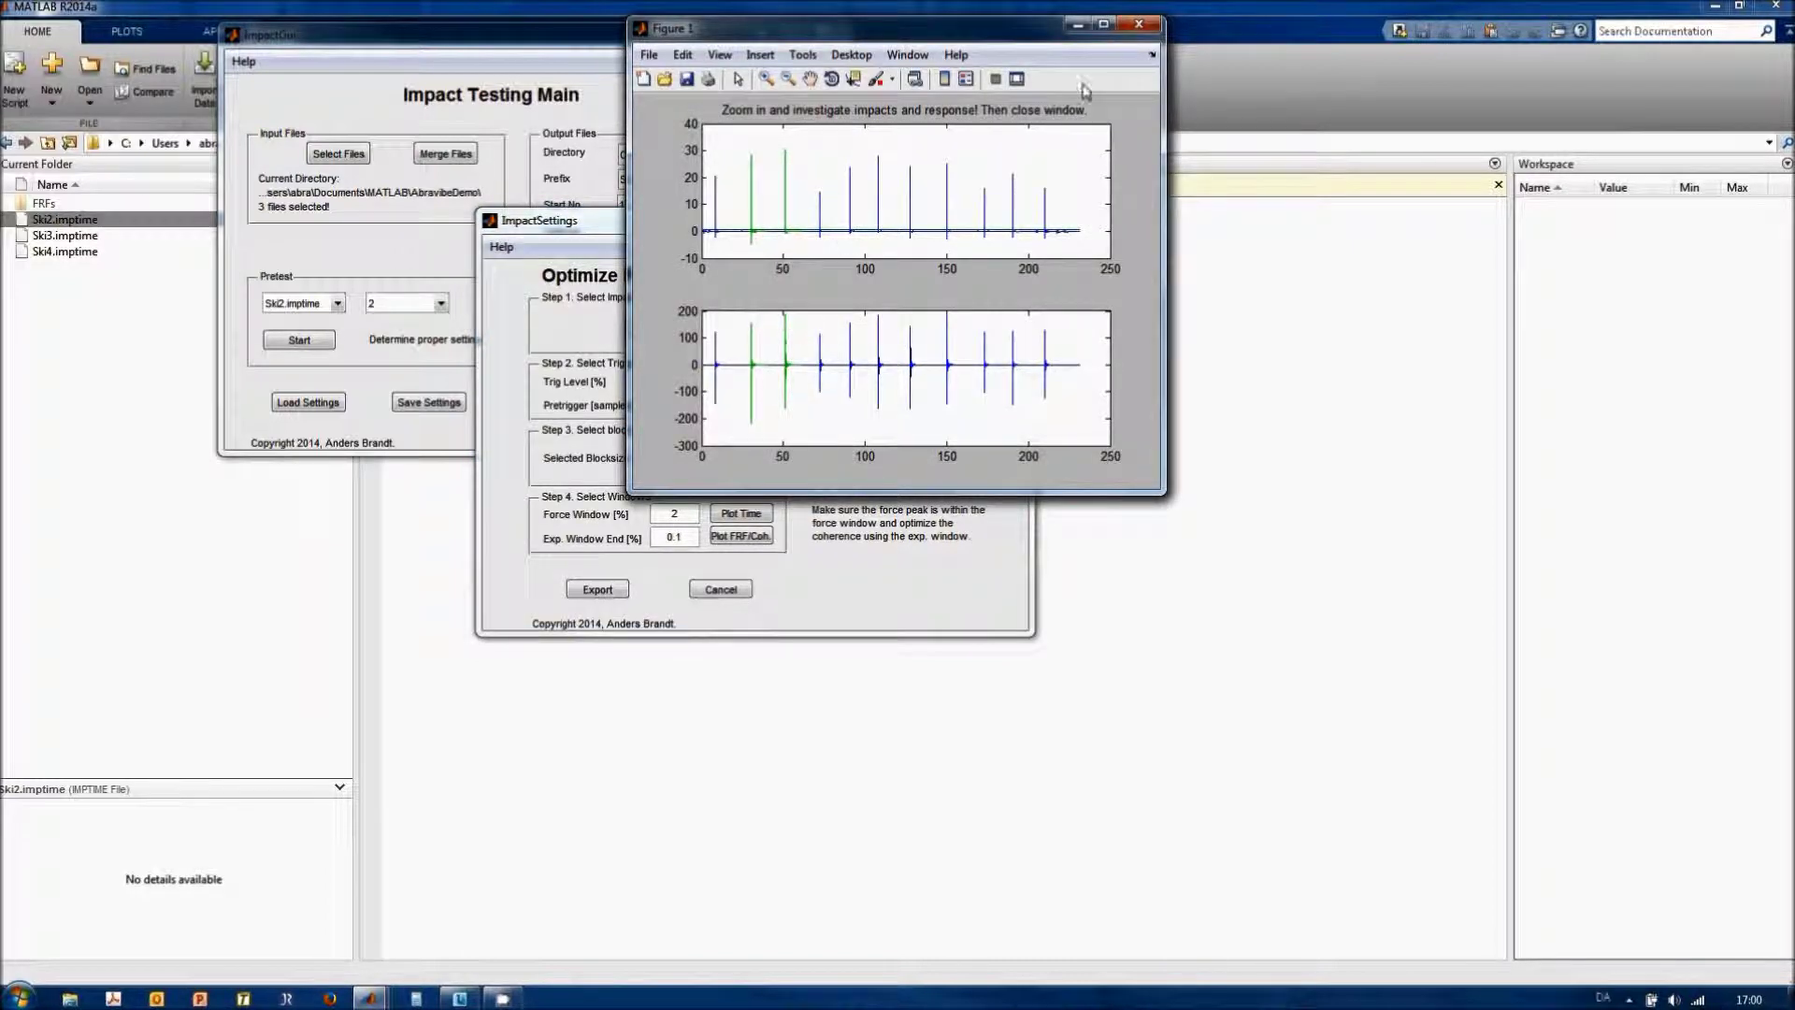
pyautogui.click(1139, 24)
# Reselect two impacts with trigger level 11 and plot the force and response signals.
pyautogui.click(663, 331)
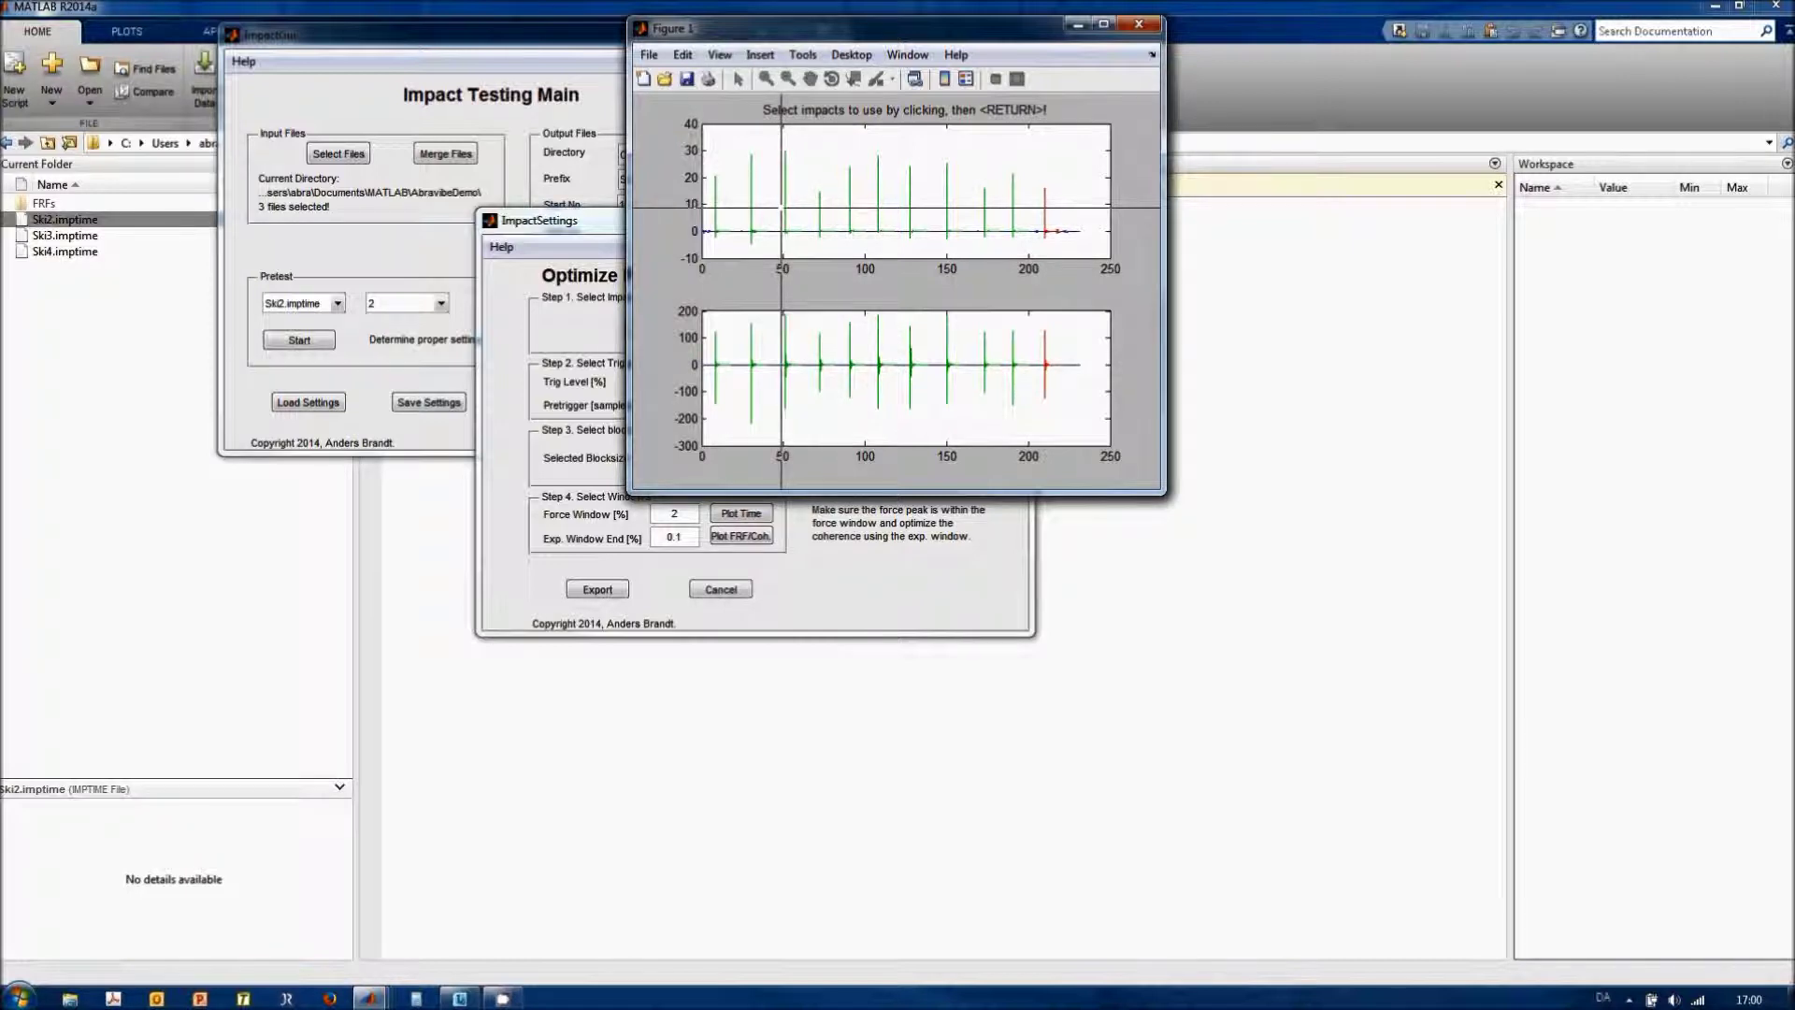
pyautogui.press('Return')
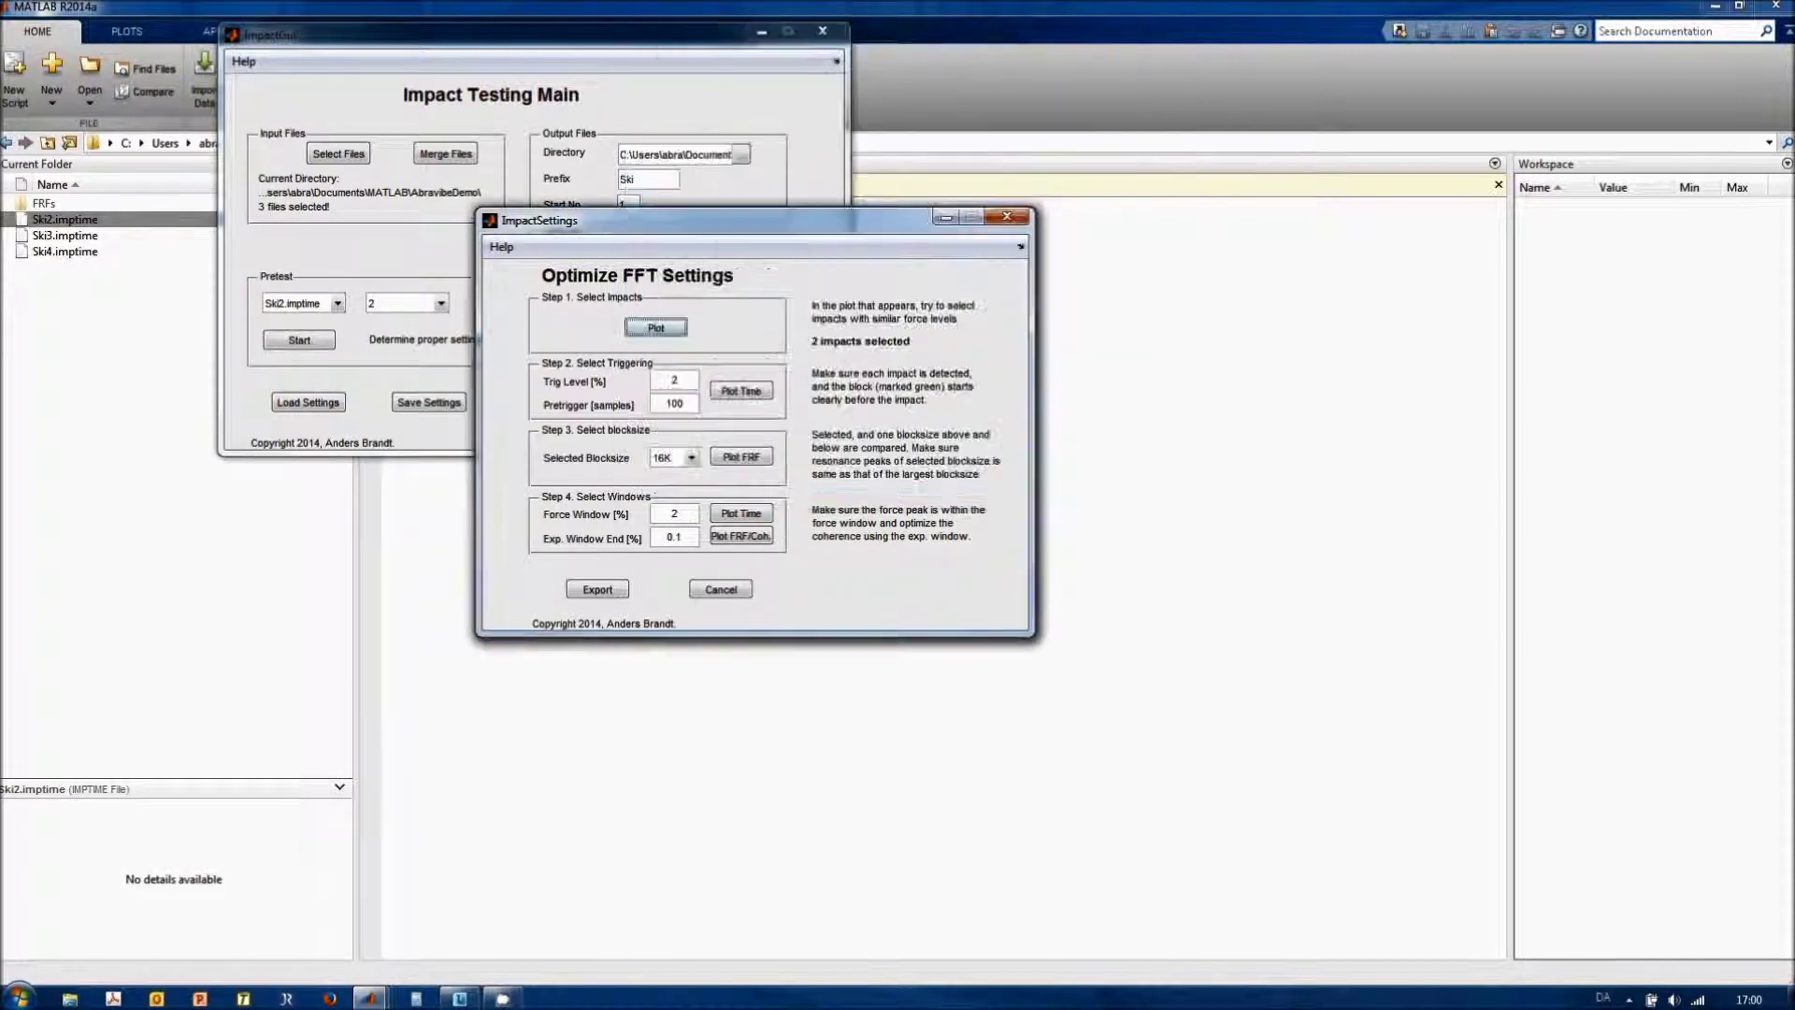
pyautogui.doubleClick(680, 381)
pyautogui.write('11')
pyautogui.click(655, 327)
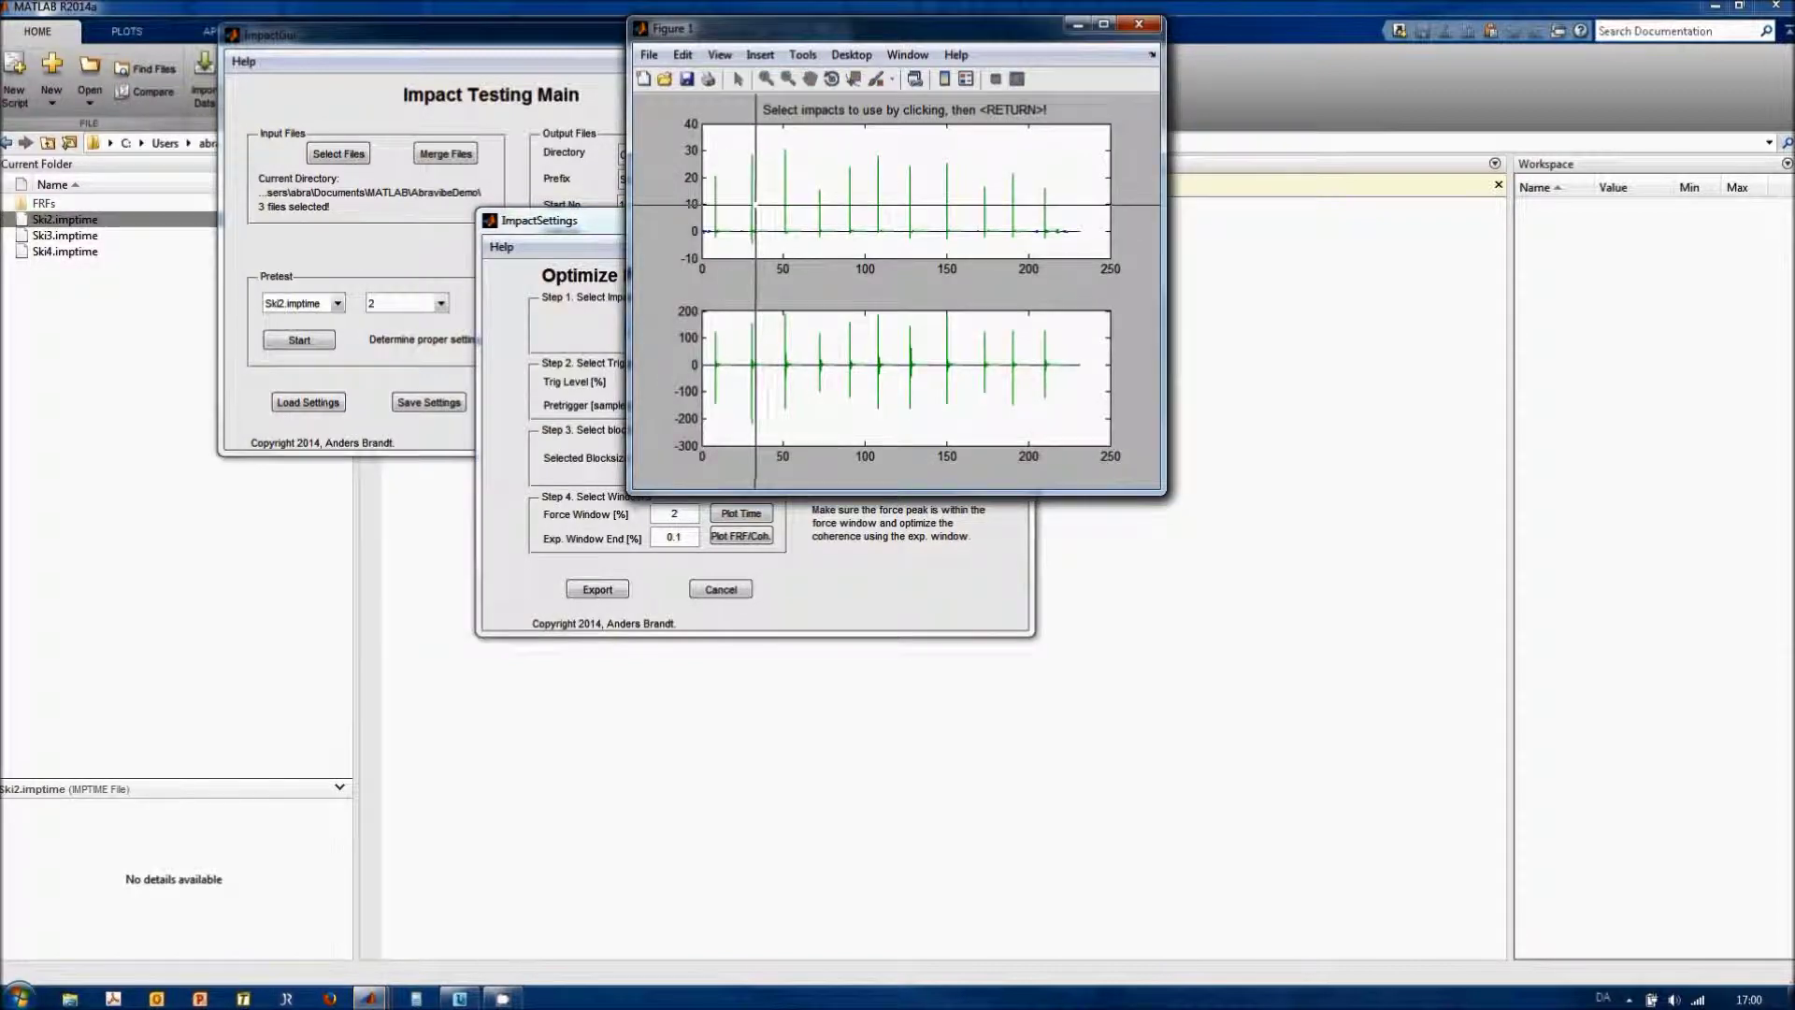
pyautogui.click(788, 204)
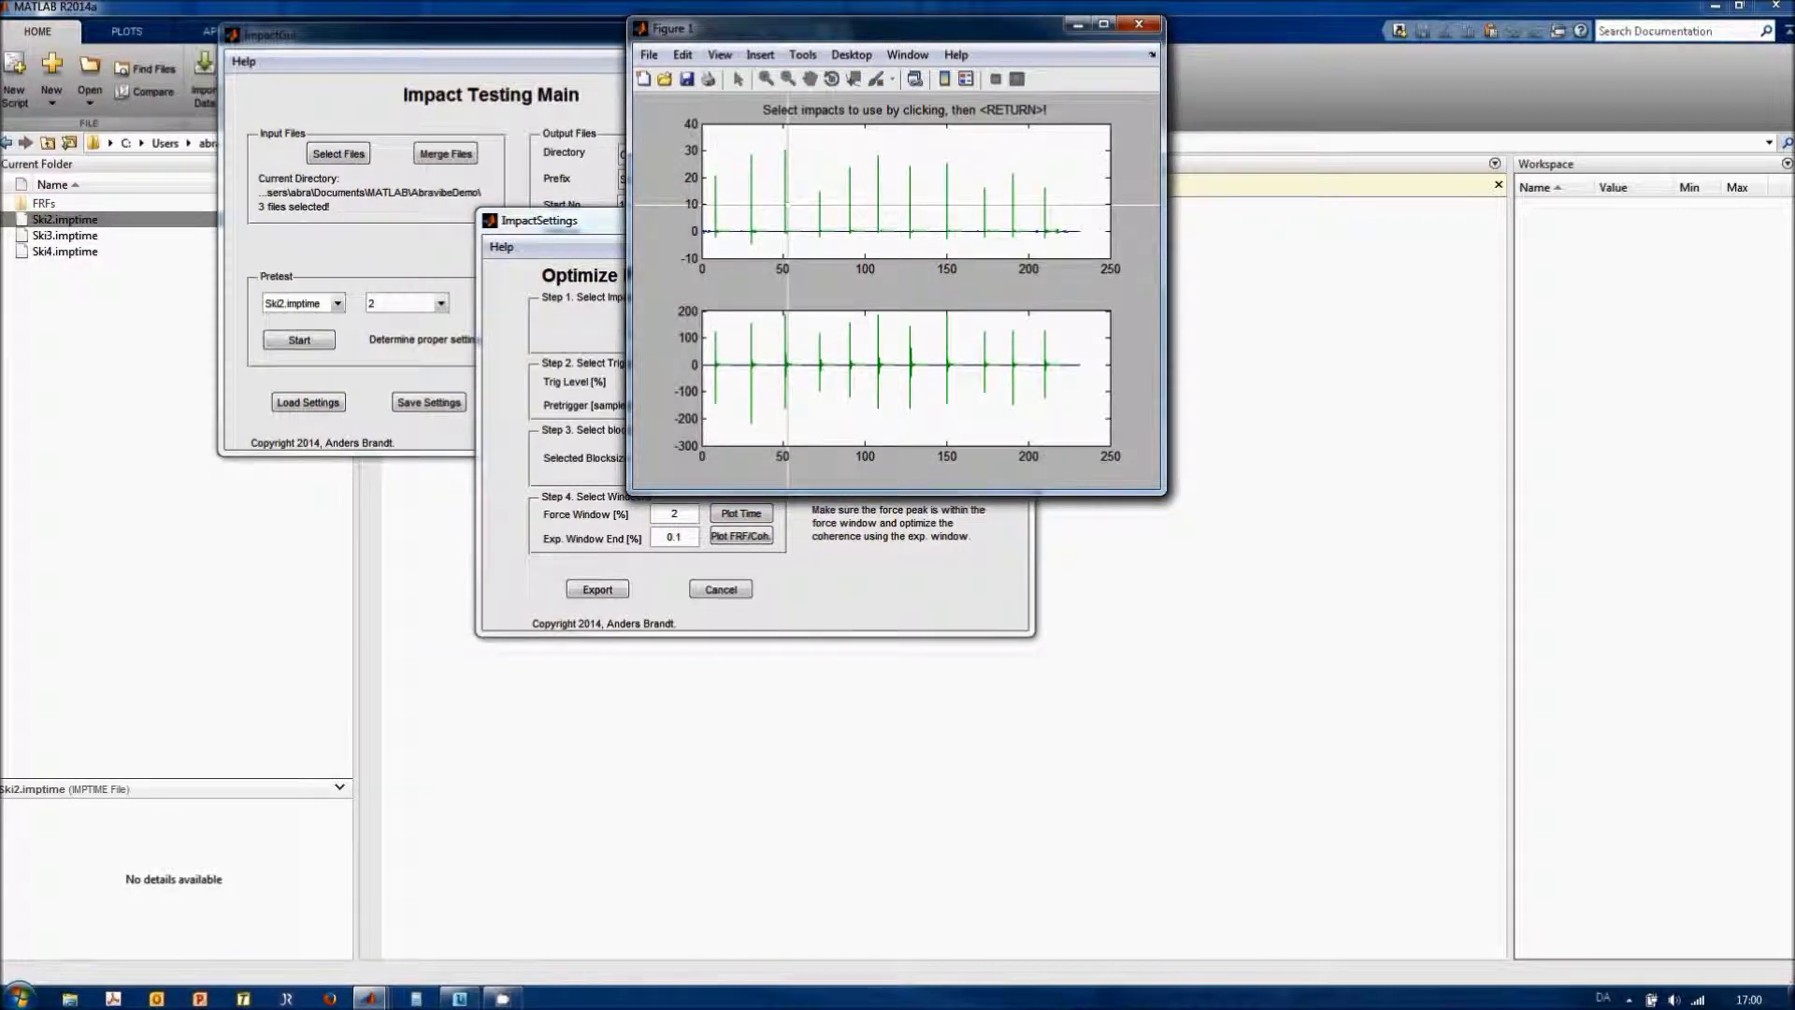
pyautogui.press('Return')
pyautogui.click(733, 393)
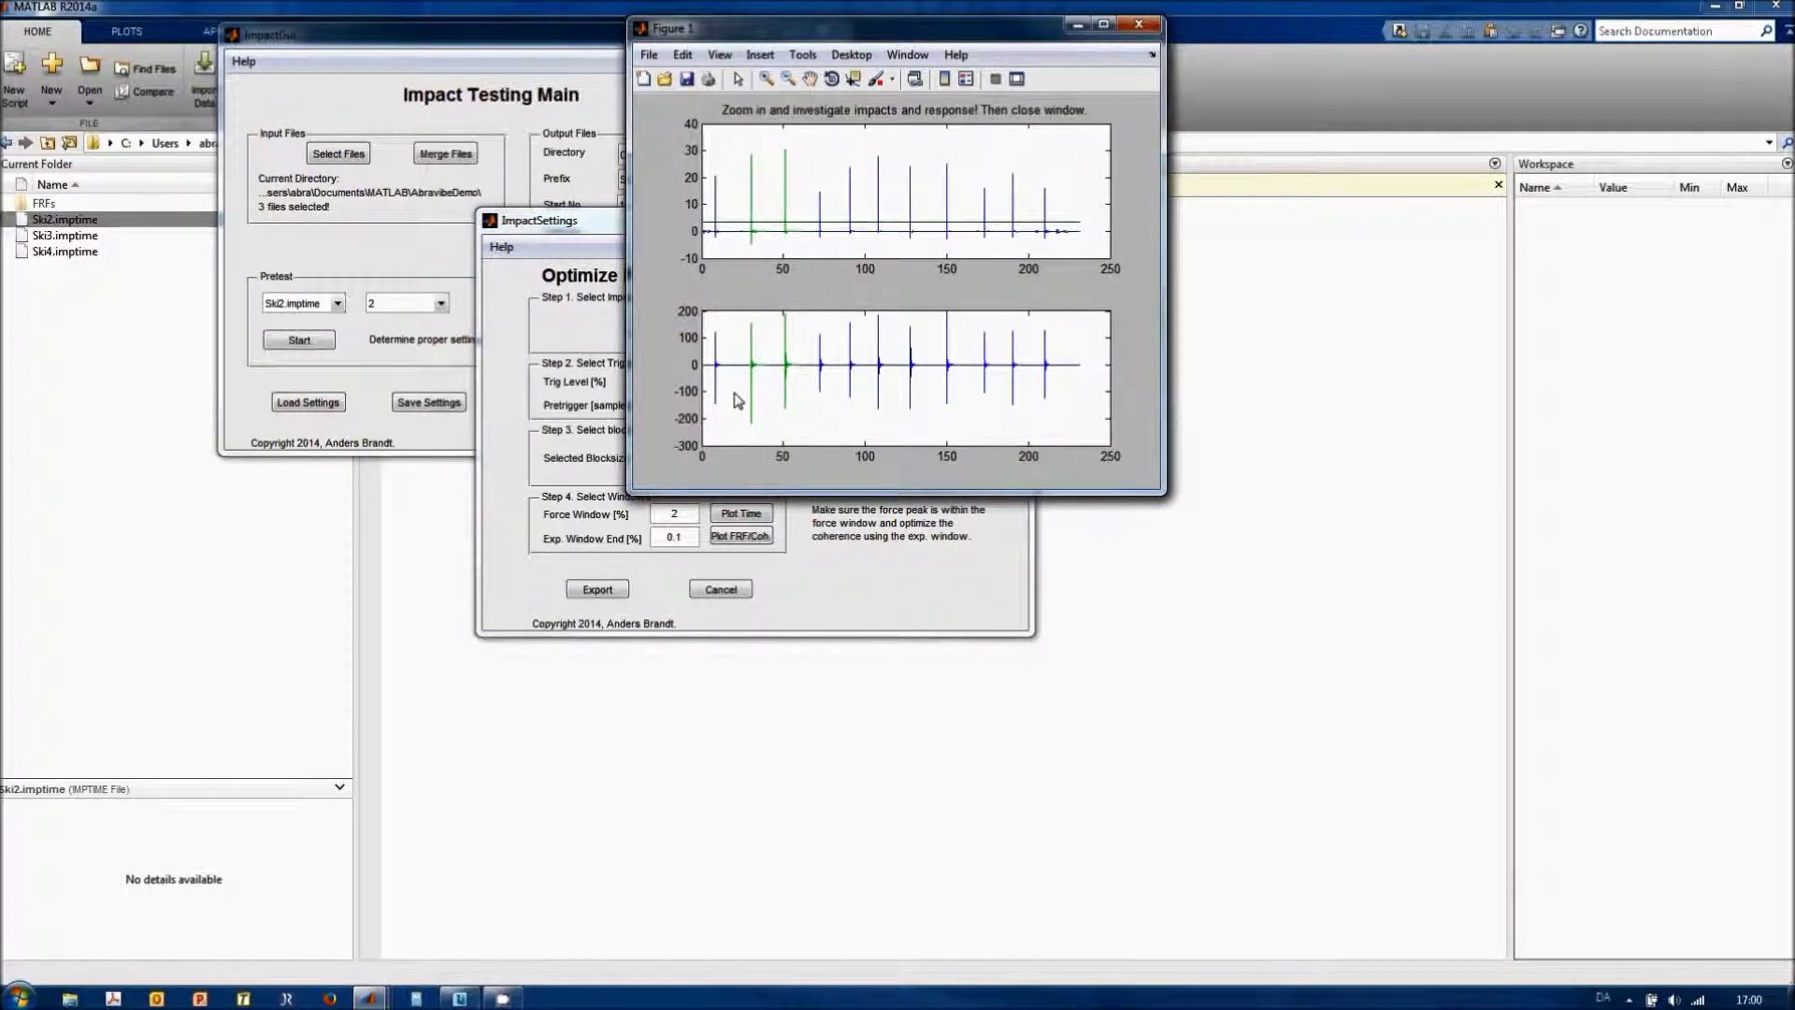
pyautogui.moveTo(824, 33); pyautogui.dragTo(1064, 36)
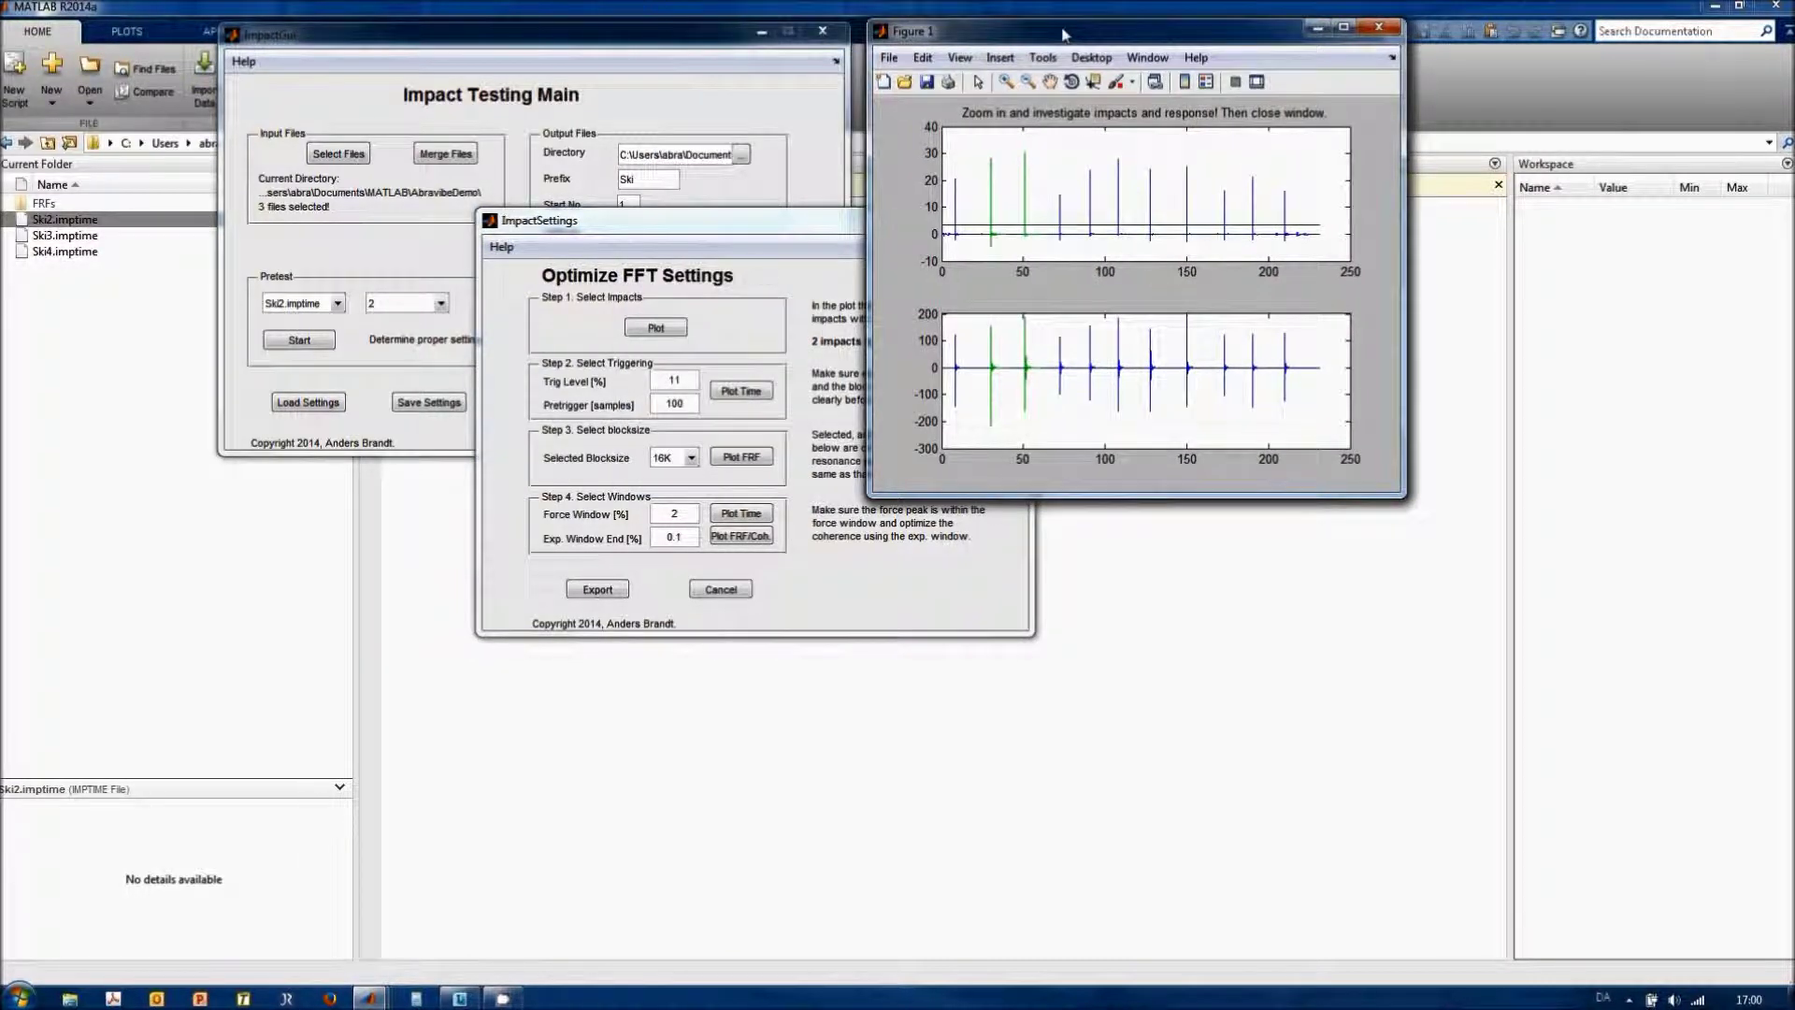
pyautogui.click(1008, 82)
pyautogui.moveTo(988, 153); pyautogui.dragTo(1009, 250)
pyautogui.moveTo(1020, 134); pyautogui.dragTo(1050, 253)
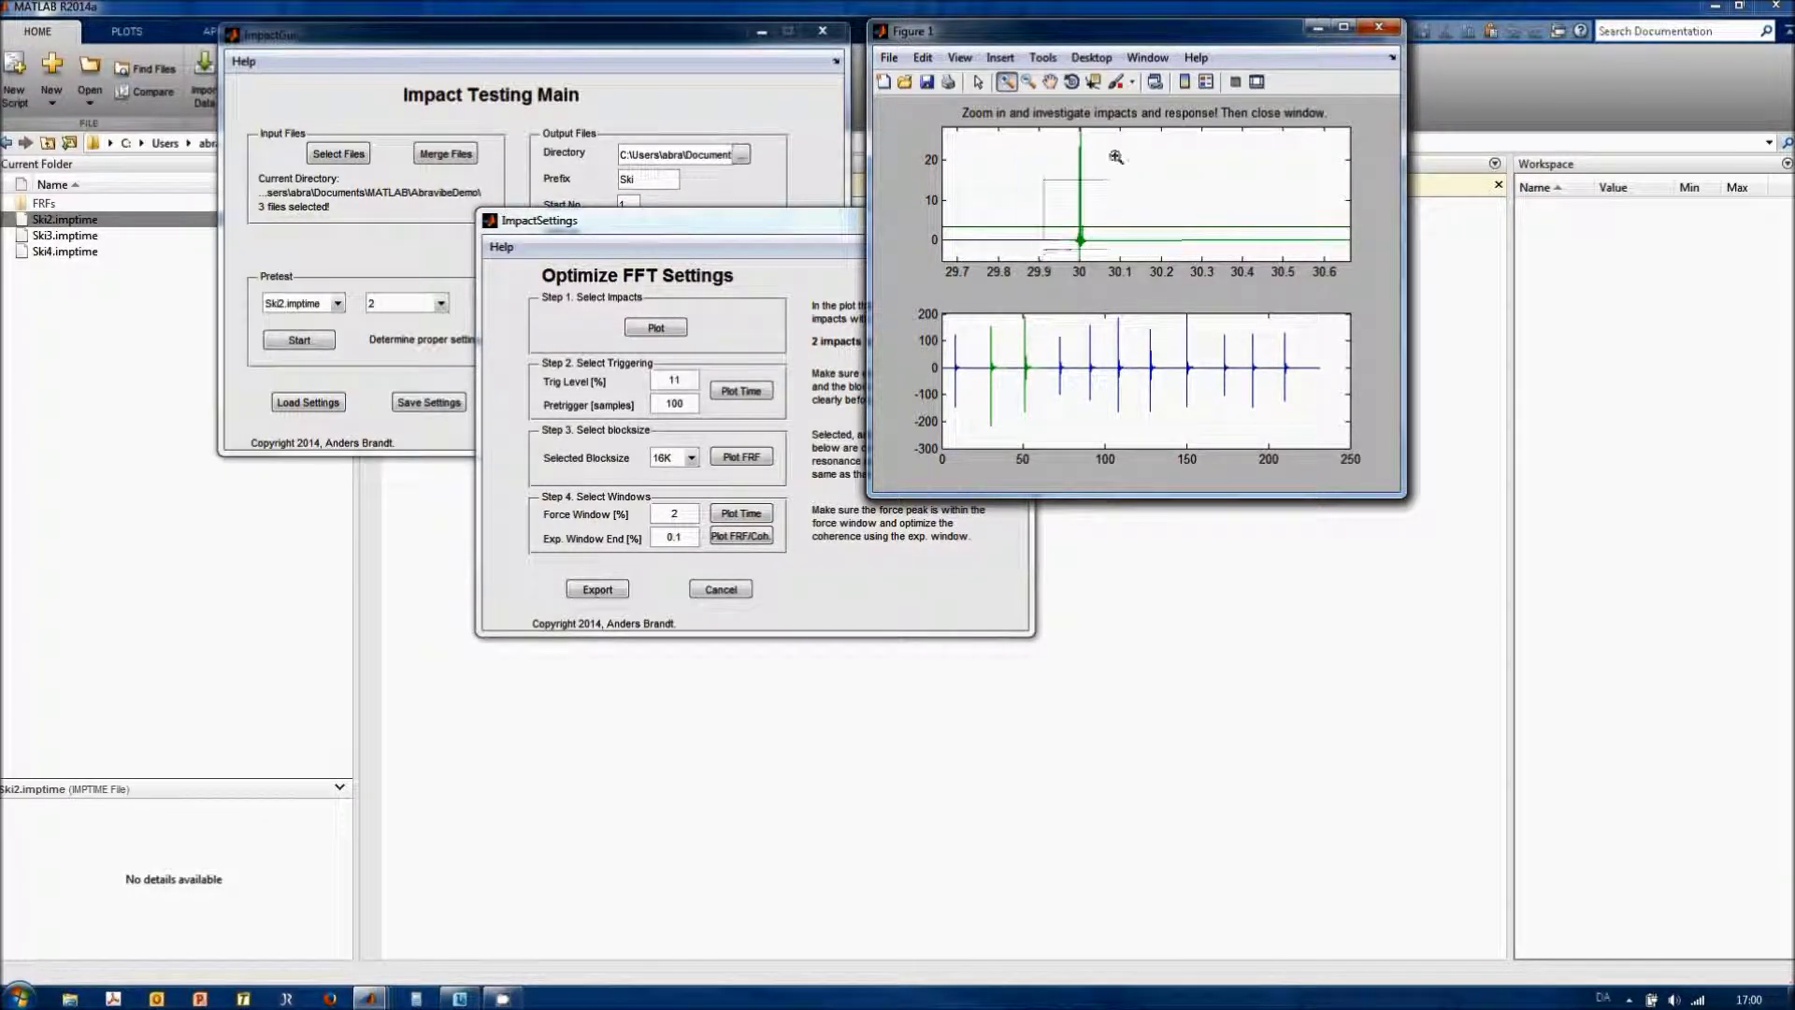
pyautogui.moveTo(1116, 125); pyautogui.dragTo(1047, 240)
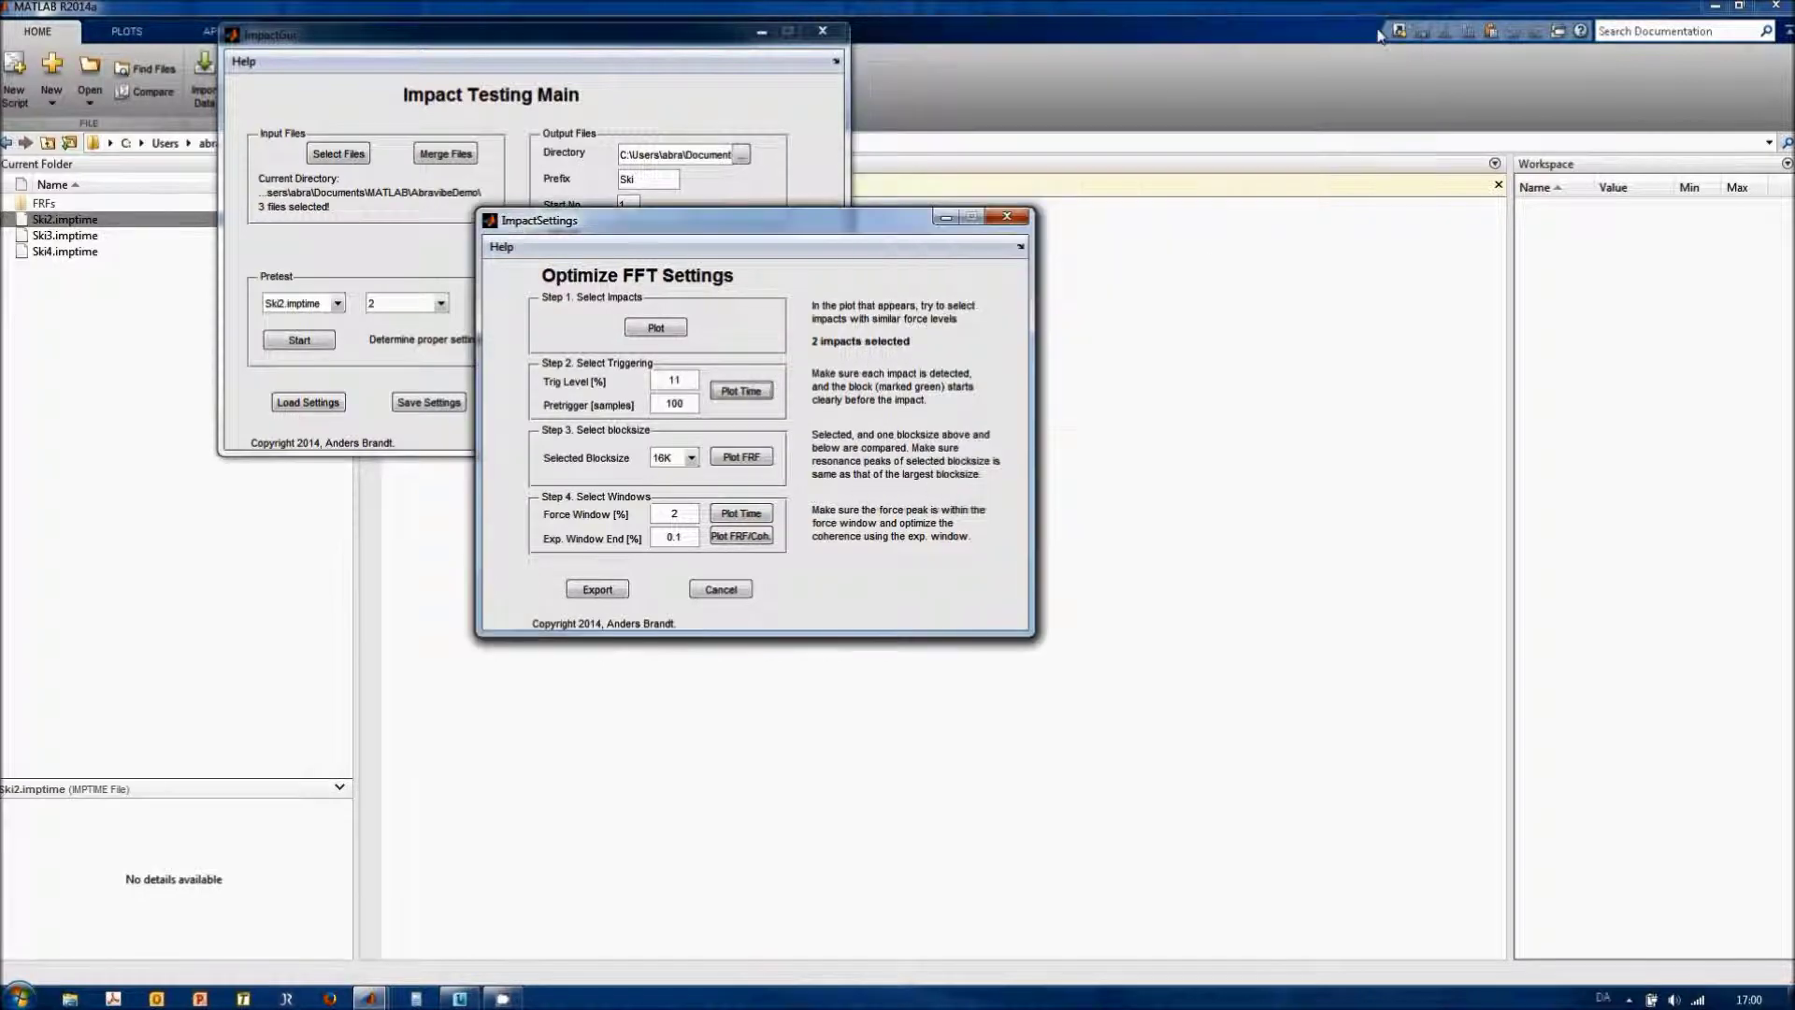
pyautogui.click(1378, 27)
# Plot FRFs for blocksizes 1024, 2048 and 4096 and zoom onto the 18 Hz peak.
pyautogui.click(692, 459)
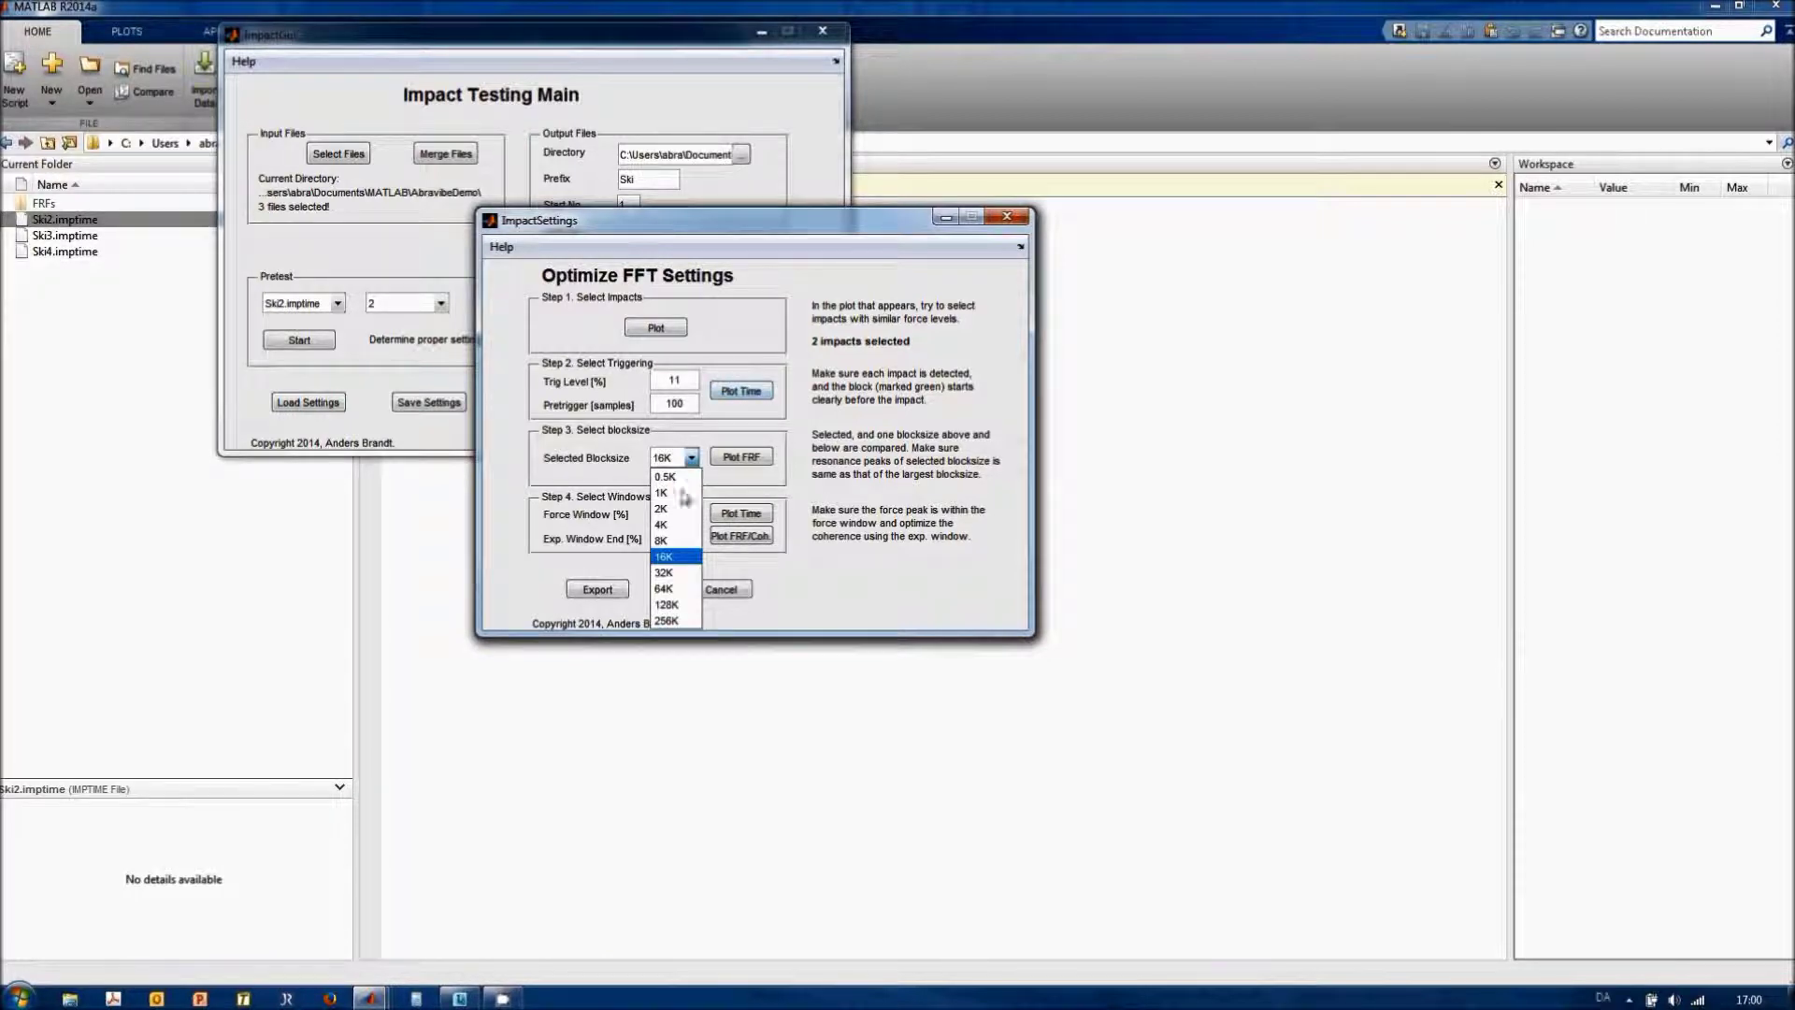
pyautogui.click(673, 516)
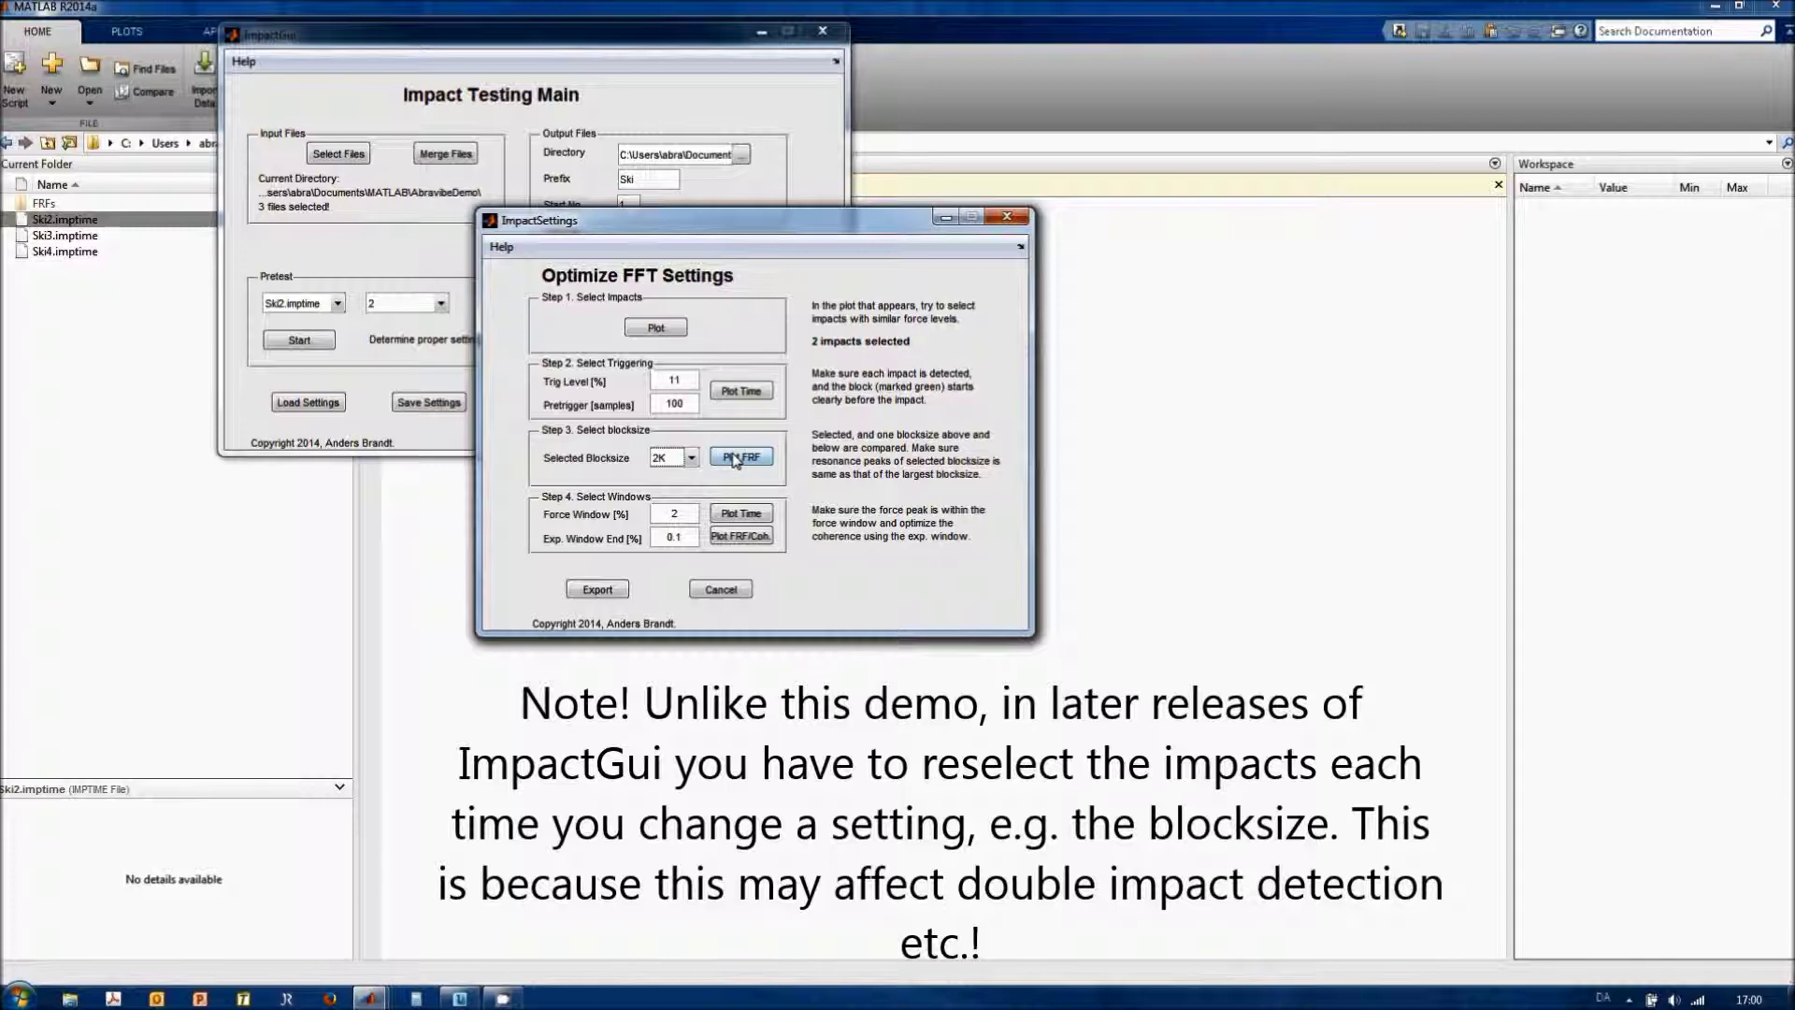
pyautogui.click(735, 457)
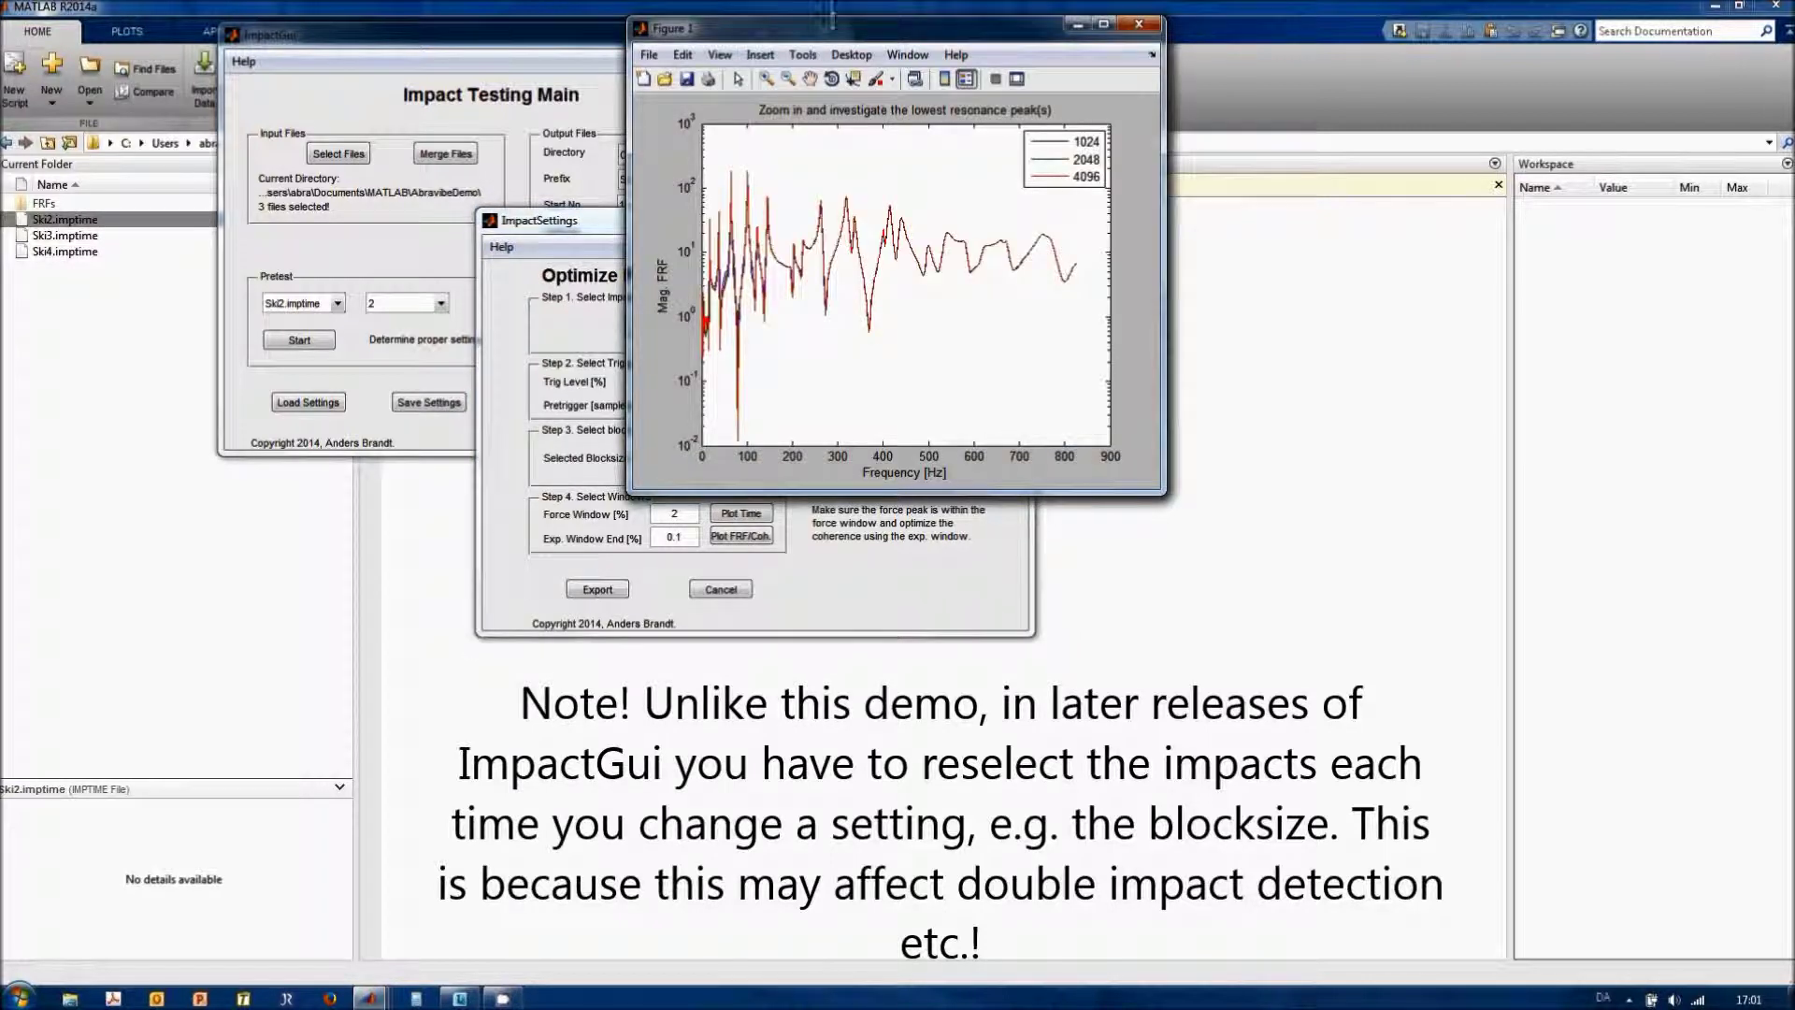
pyautogui.moveTo(832, 27); pyautogui.dragTo(1059, 110)
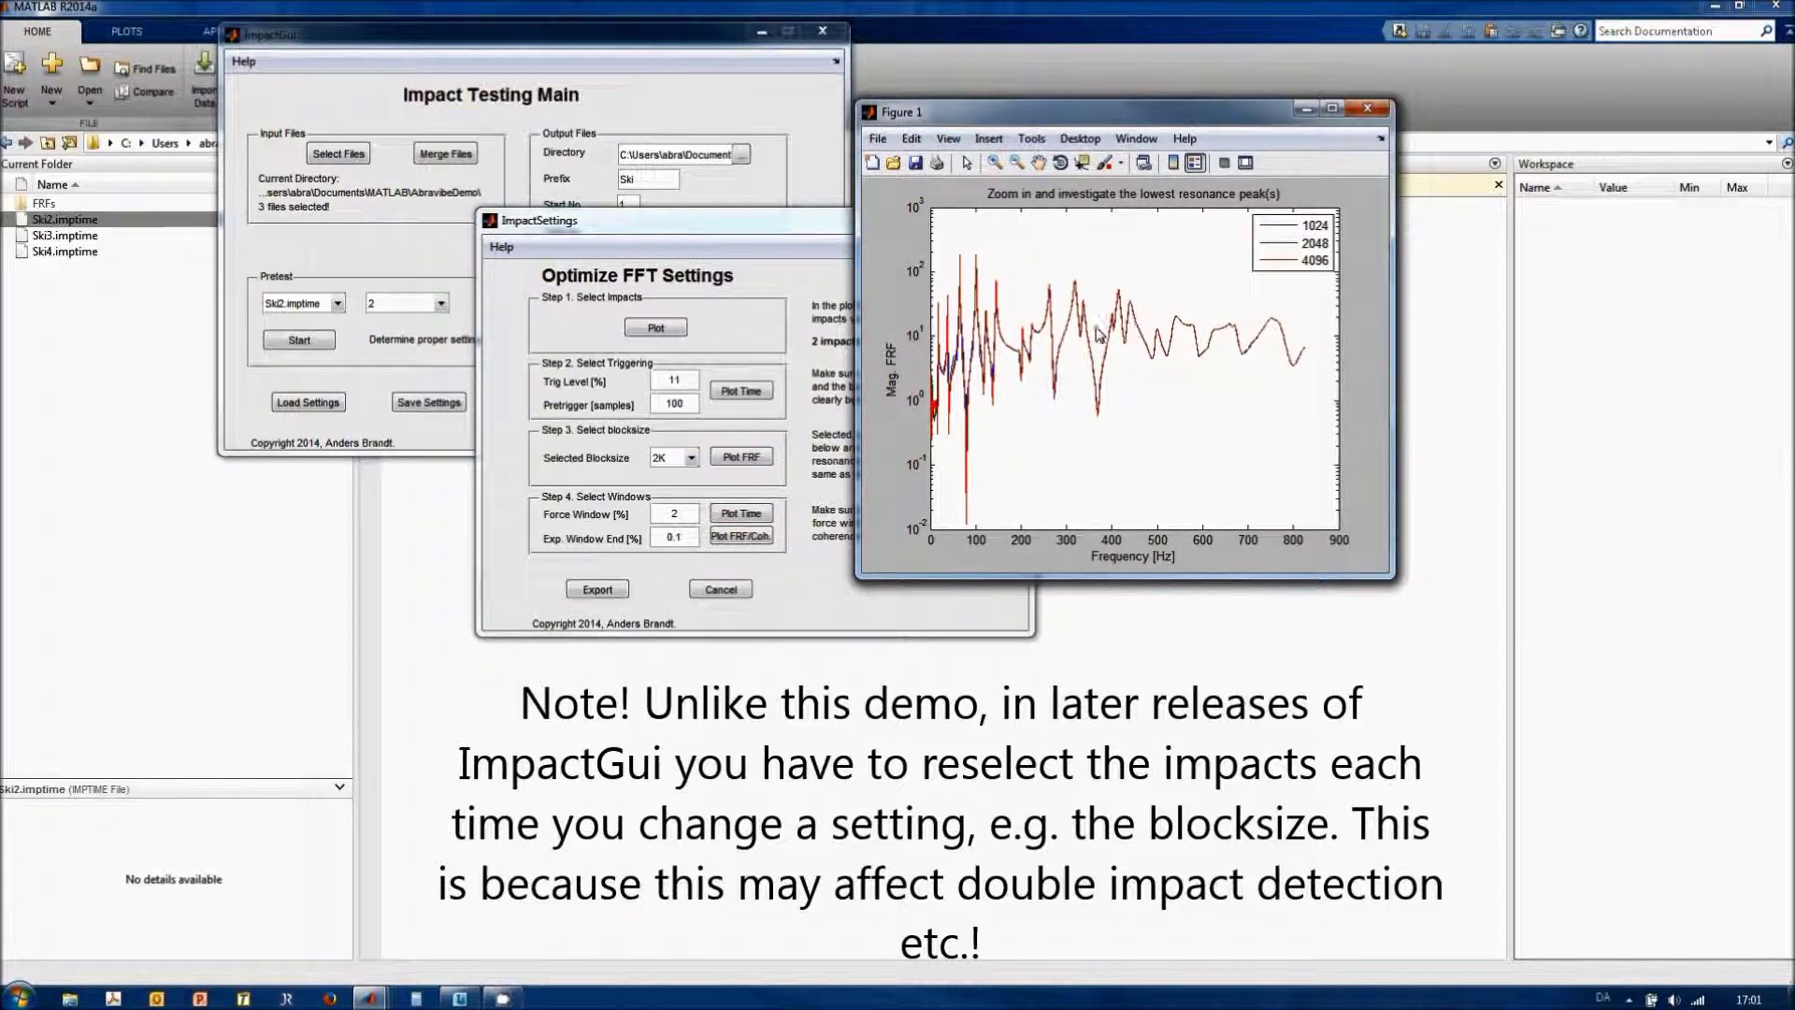
pyautogui.click(994, 163)
pyautogui.moveTo(925, 276); pyautogui.dragTo(962, 342)
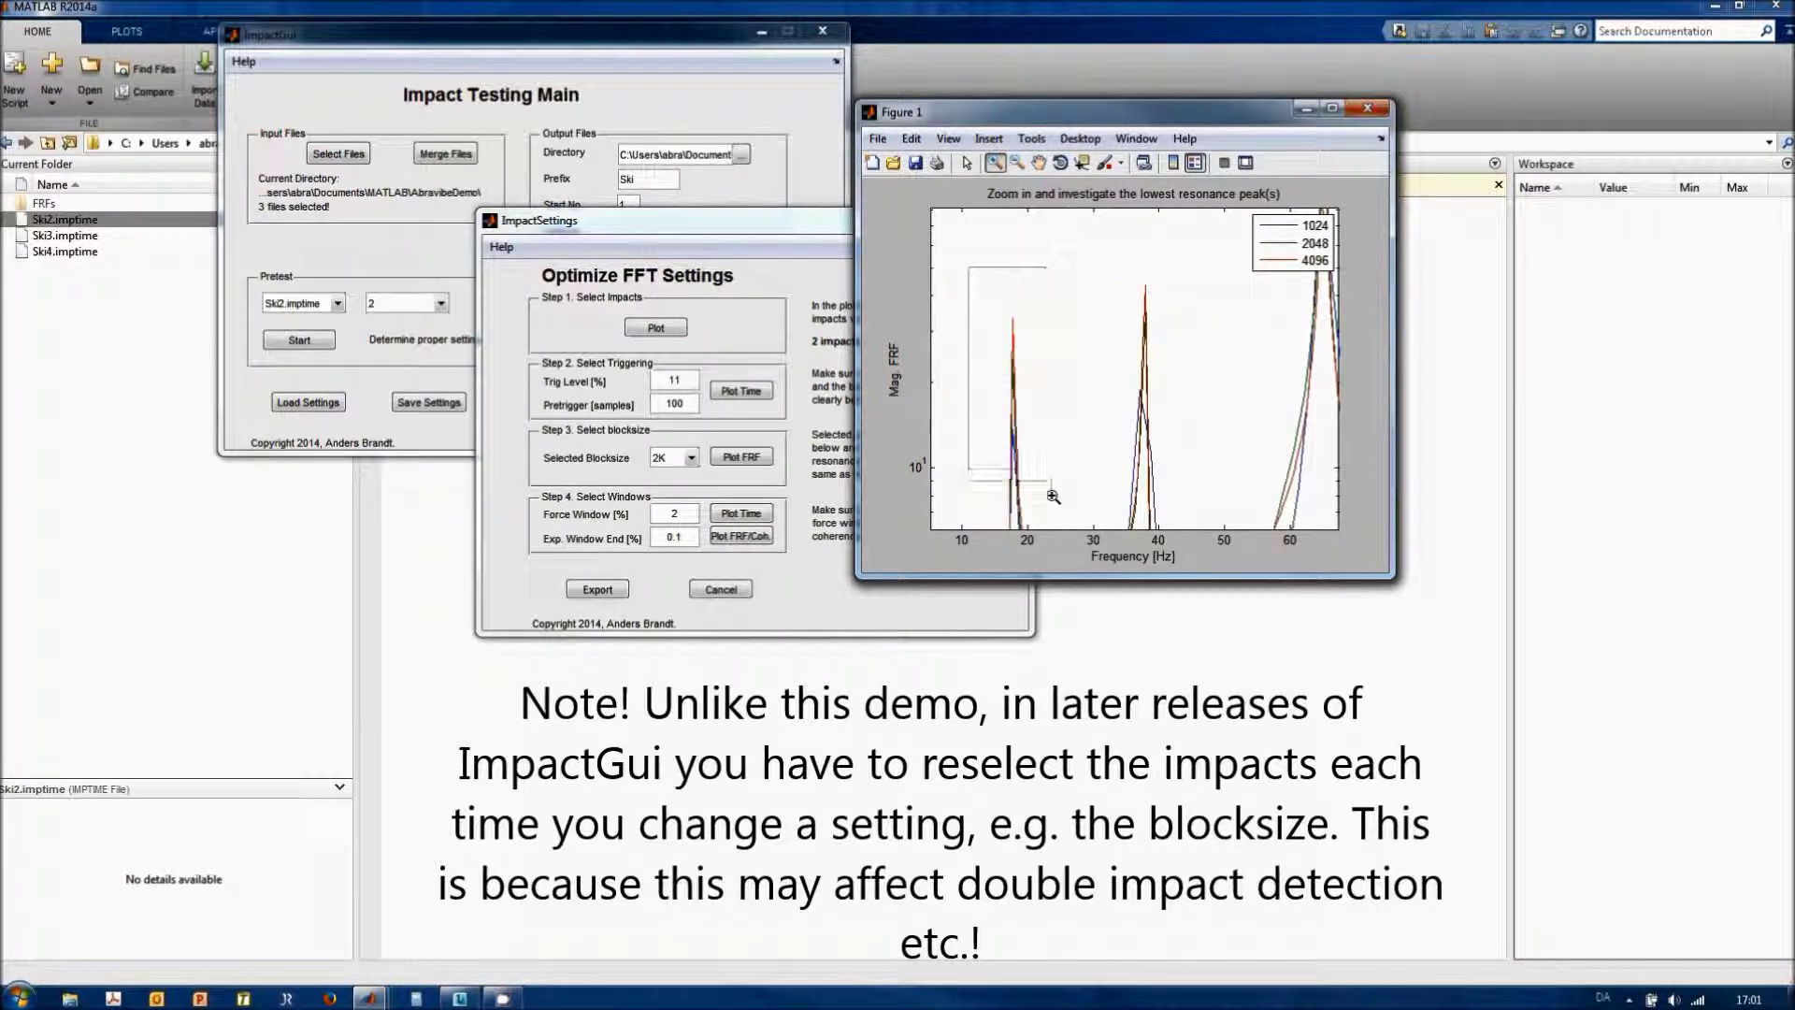
pyautogui.moveTo(1052, 496); pyautogui.dragTo(1058, 498)
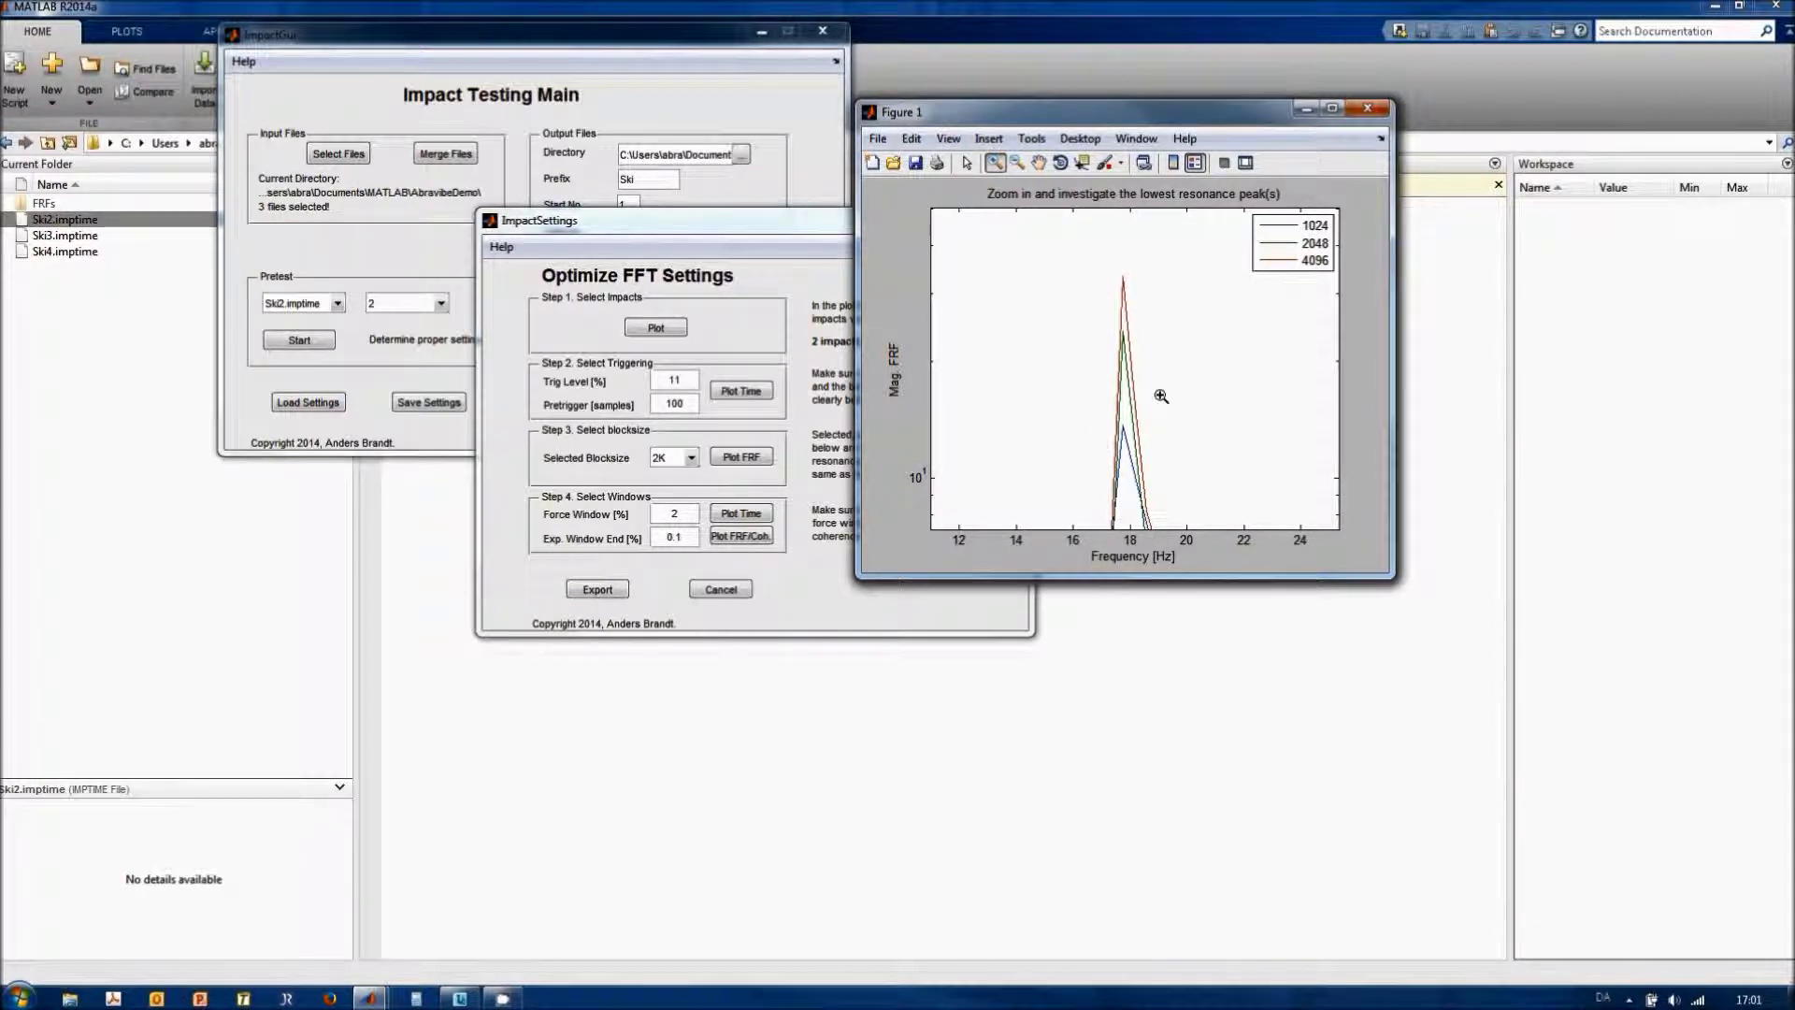
pyautogui.click(691, 457)
# With blocksize 16K, compare 8192, 16384 and 32768 FRFs at the lowest peak, then close the plot.
pyautogui.click(666, 564)
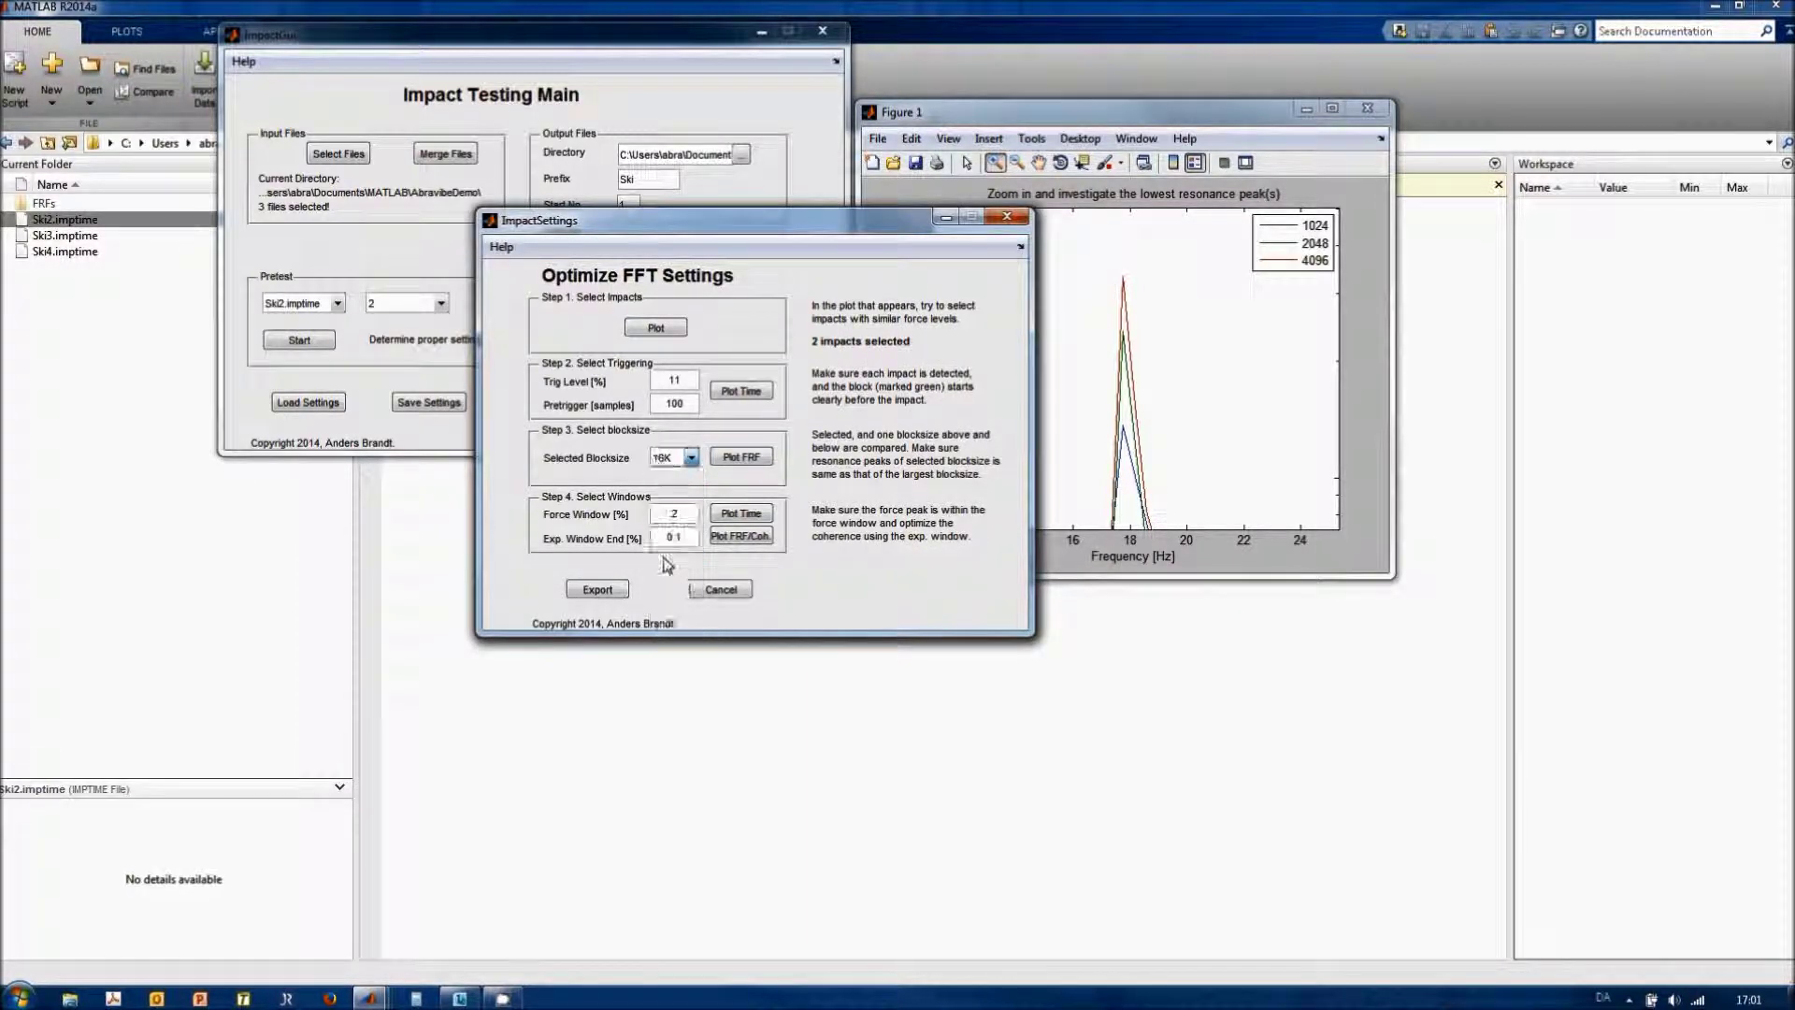
pyautogui.click(762, 459)
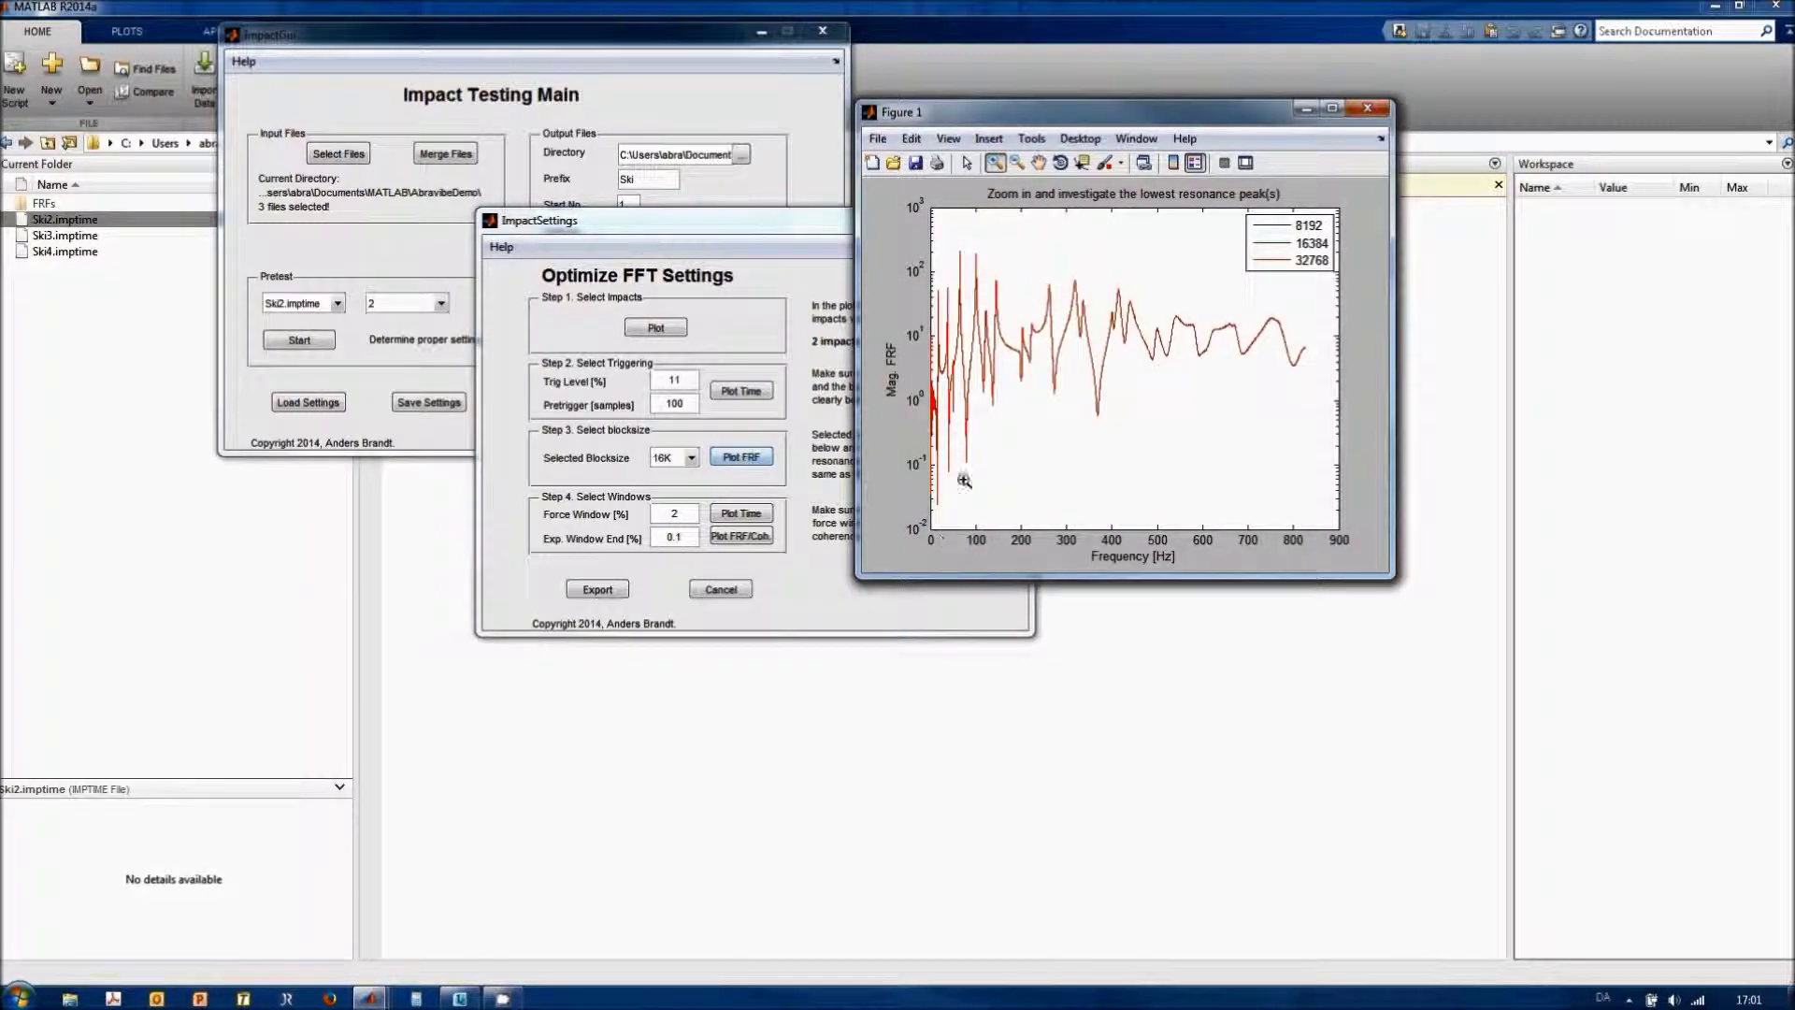
pyautogui.moveTo(947, 373); pyautogui.dragTo(1175, 216)
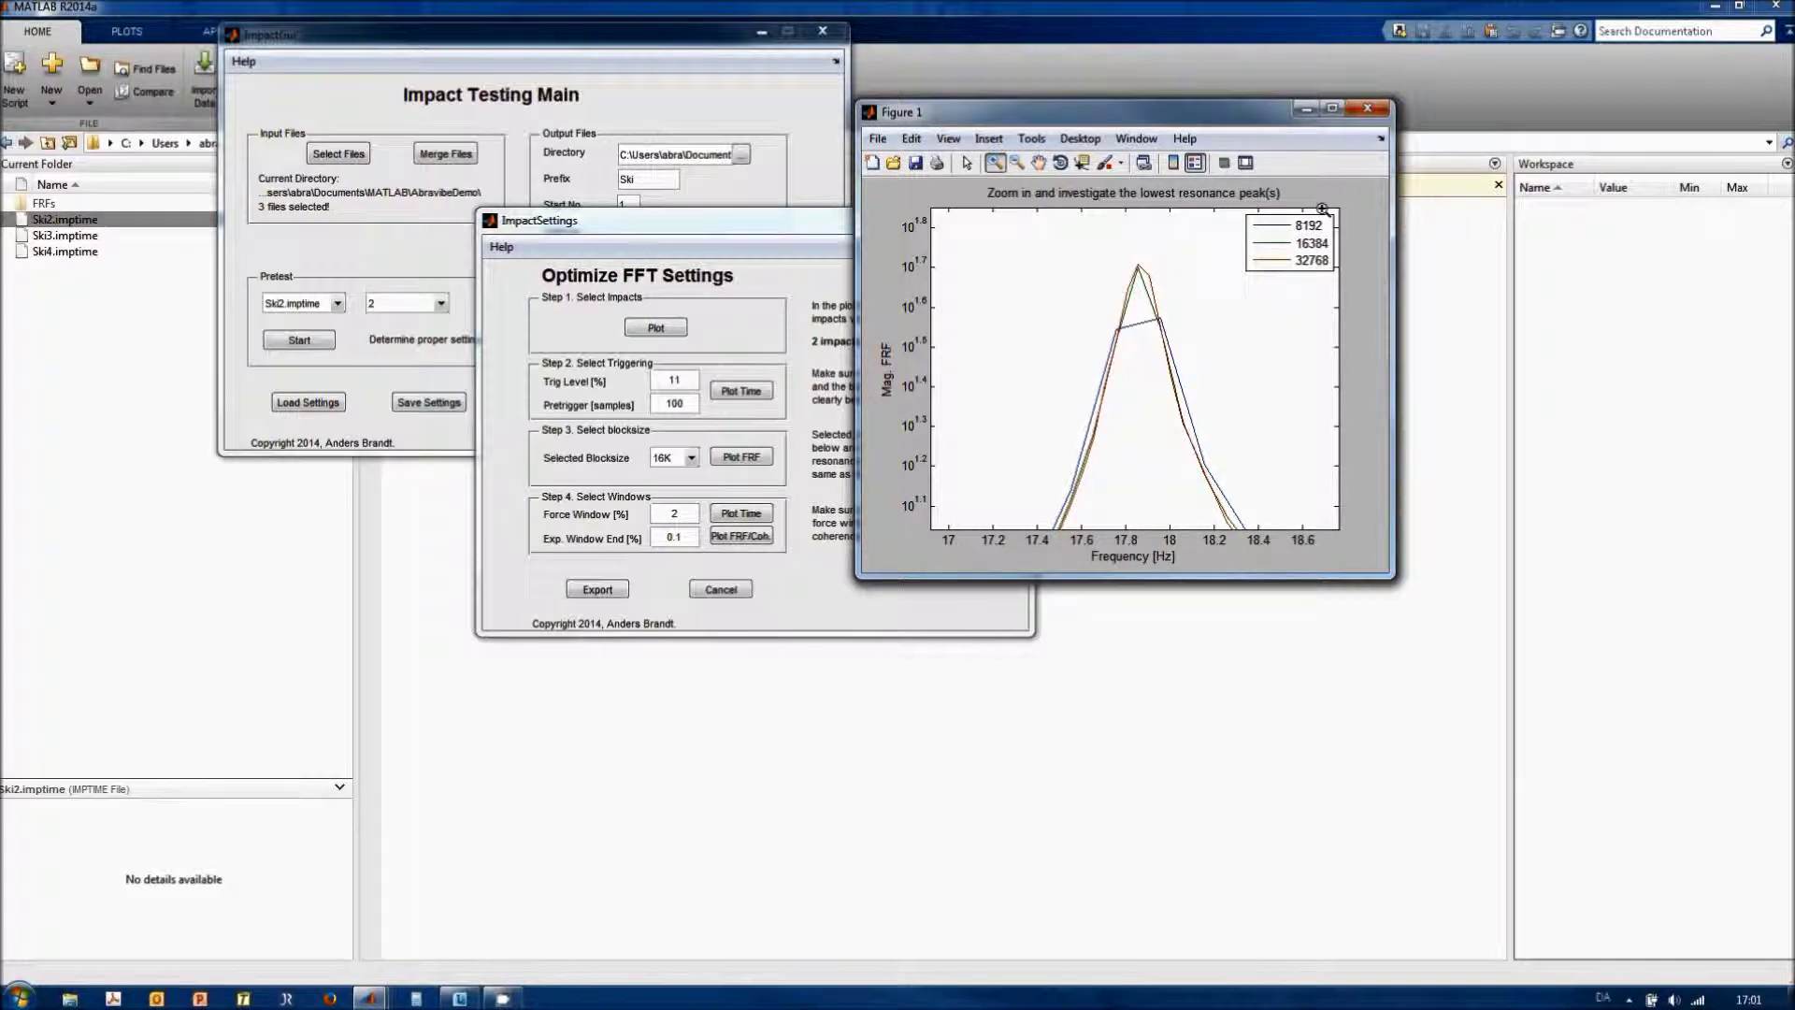
pyautogui.click(1379, 112)
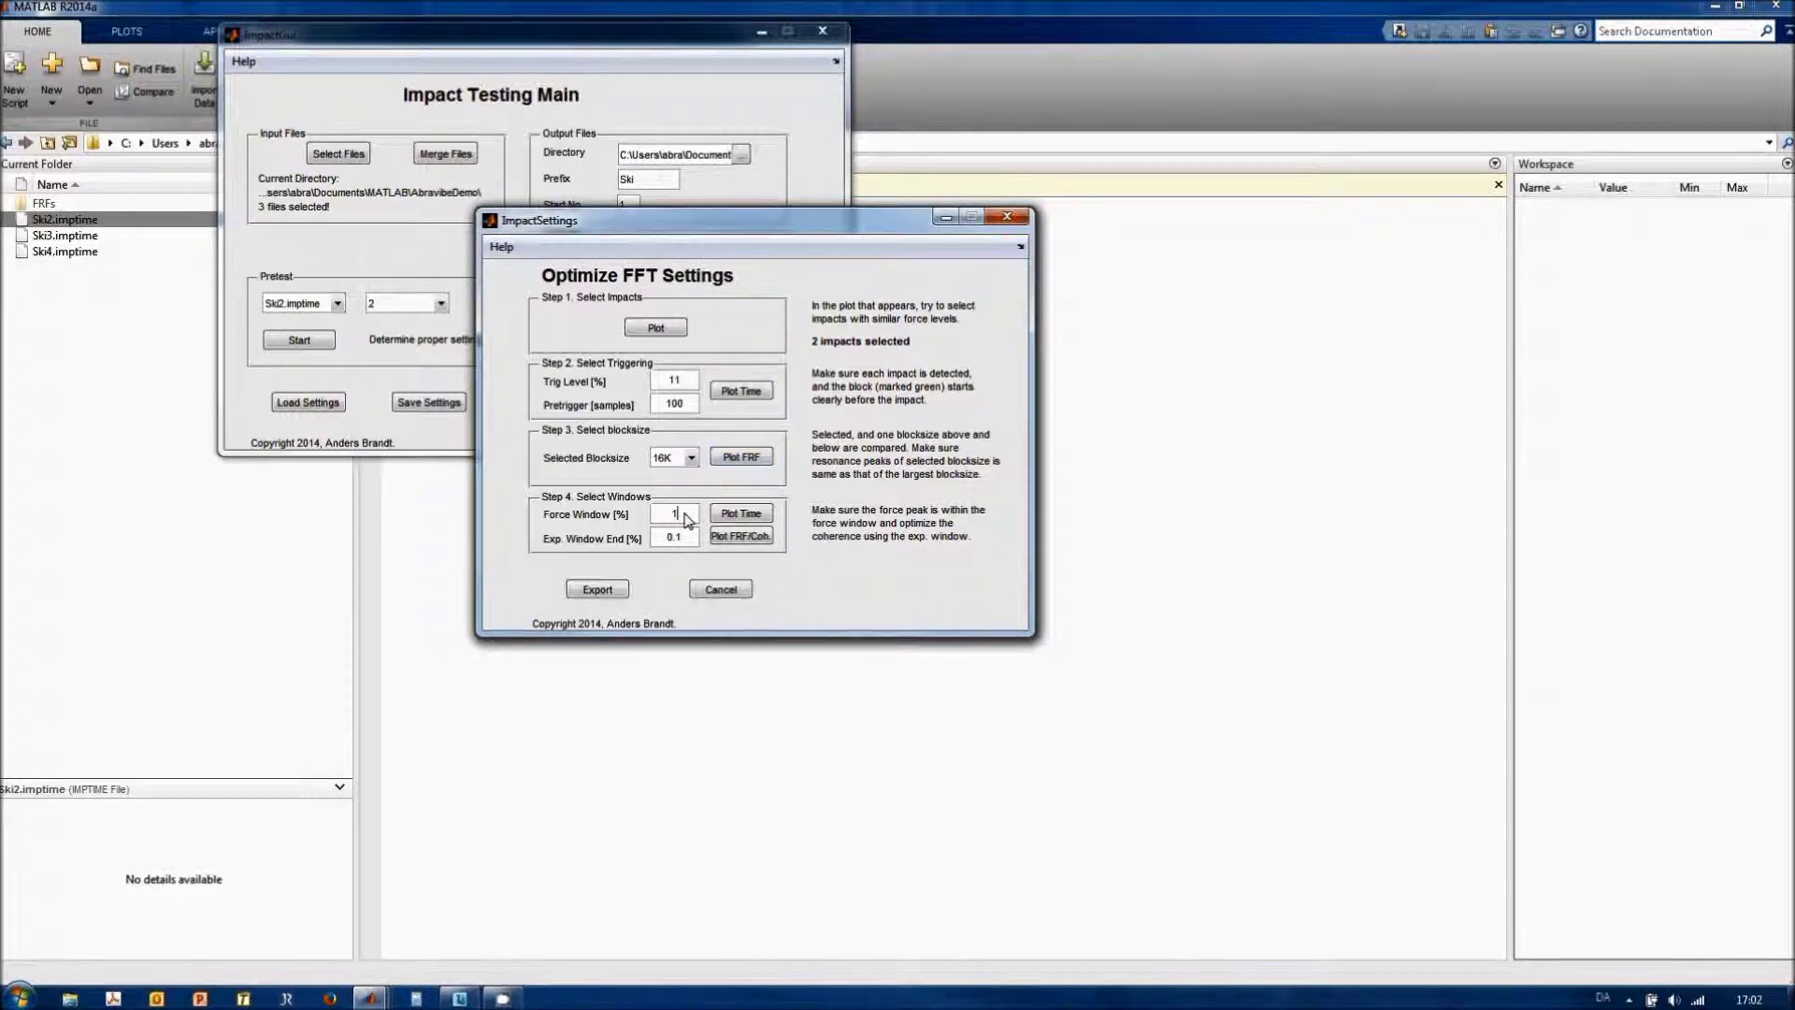
# Enter 100% for Force Window and Exp. Window End, then plot the time signals.
pyautogui.write('00')
pyautogui.press('Tab')
pyautogui.write('100')
pyautogui.press('Tab')
pyautogui.click(734, 520)
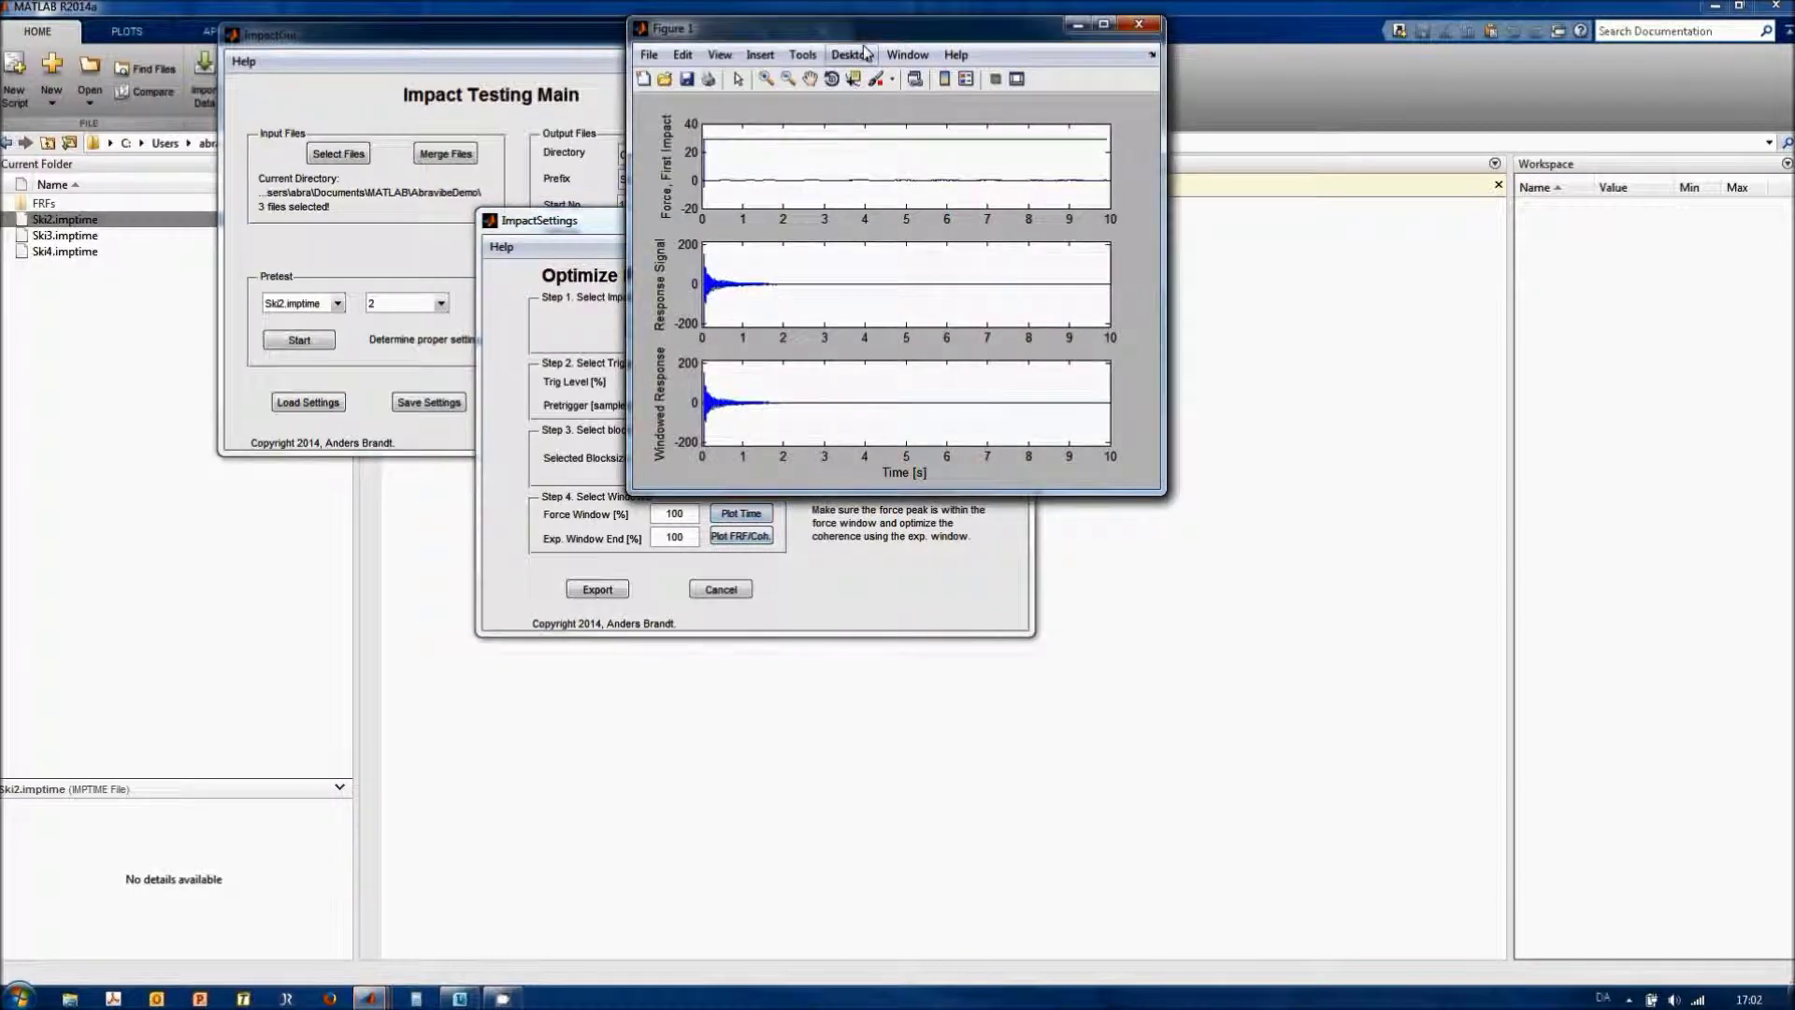
pyautogui.moveTo(838, 37); pyautogui.dragTo(1258, 137)
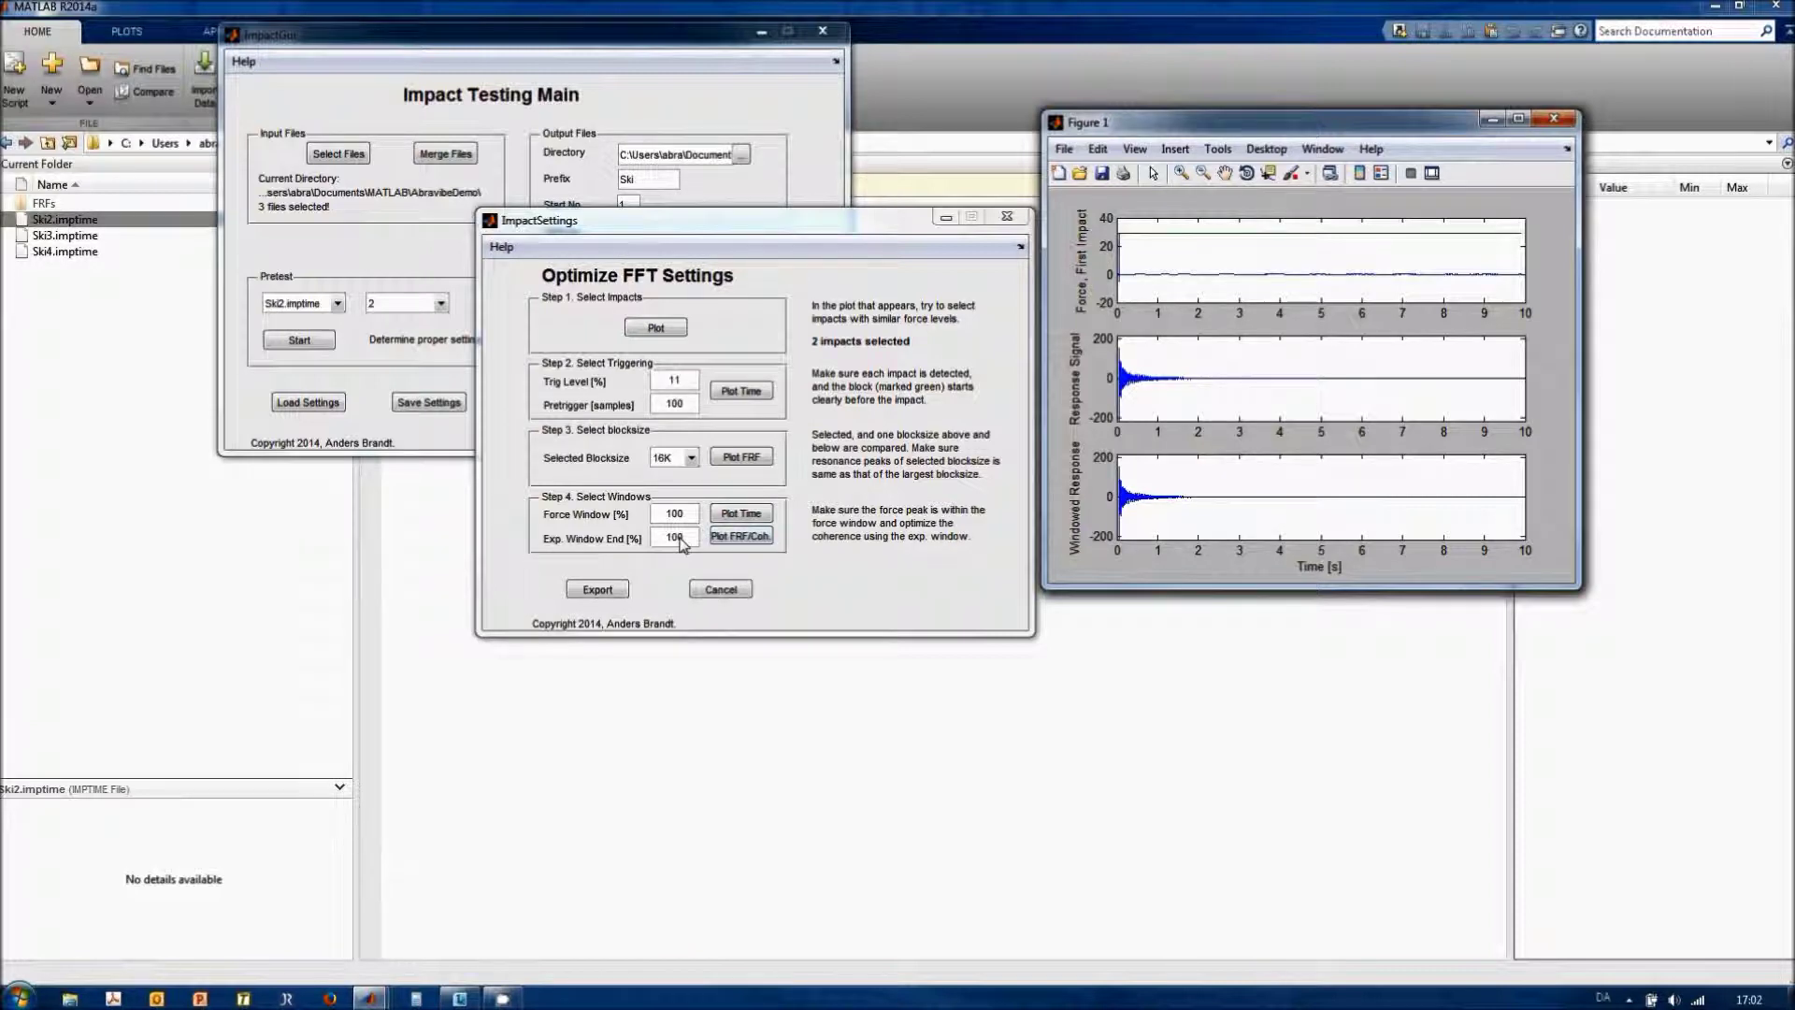
# Set Force Window to 2%, replot, and zoom in on the force peak and back out.
pyautogui.doubleClick(675, 513)
pyautogui.write('2')
pyautogui.press('Tab')
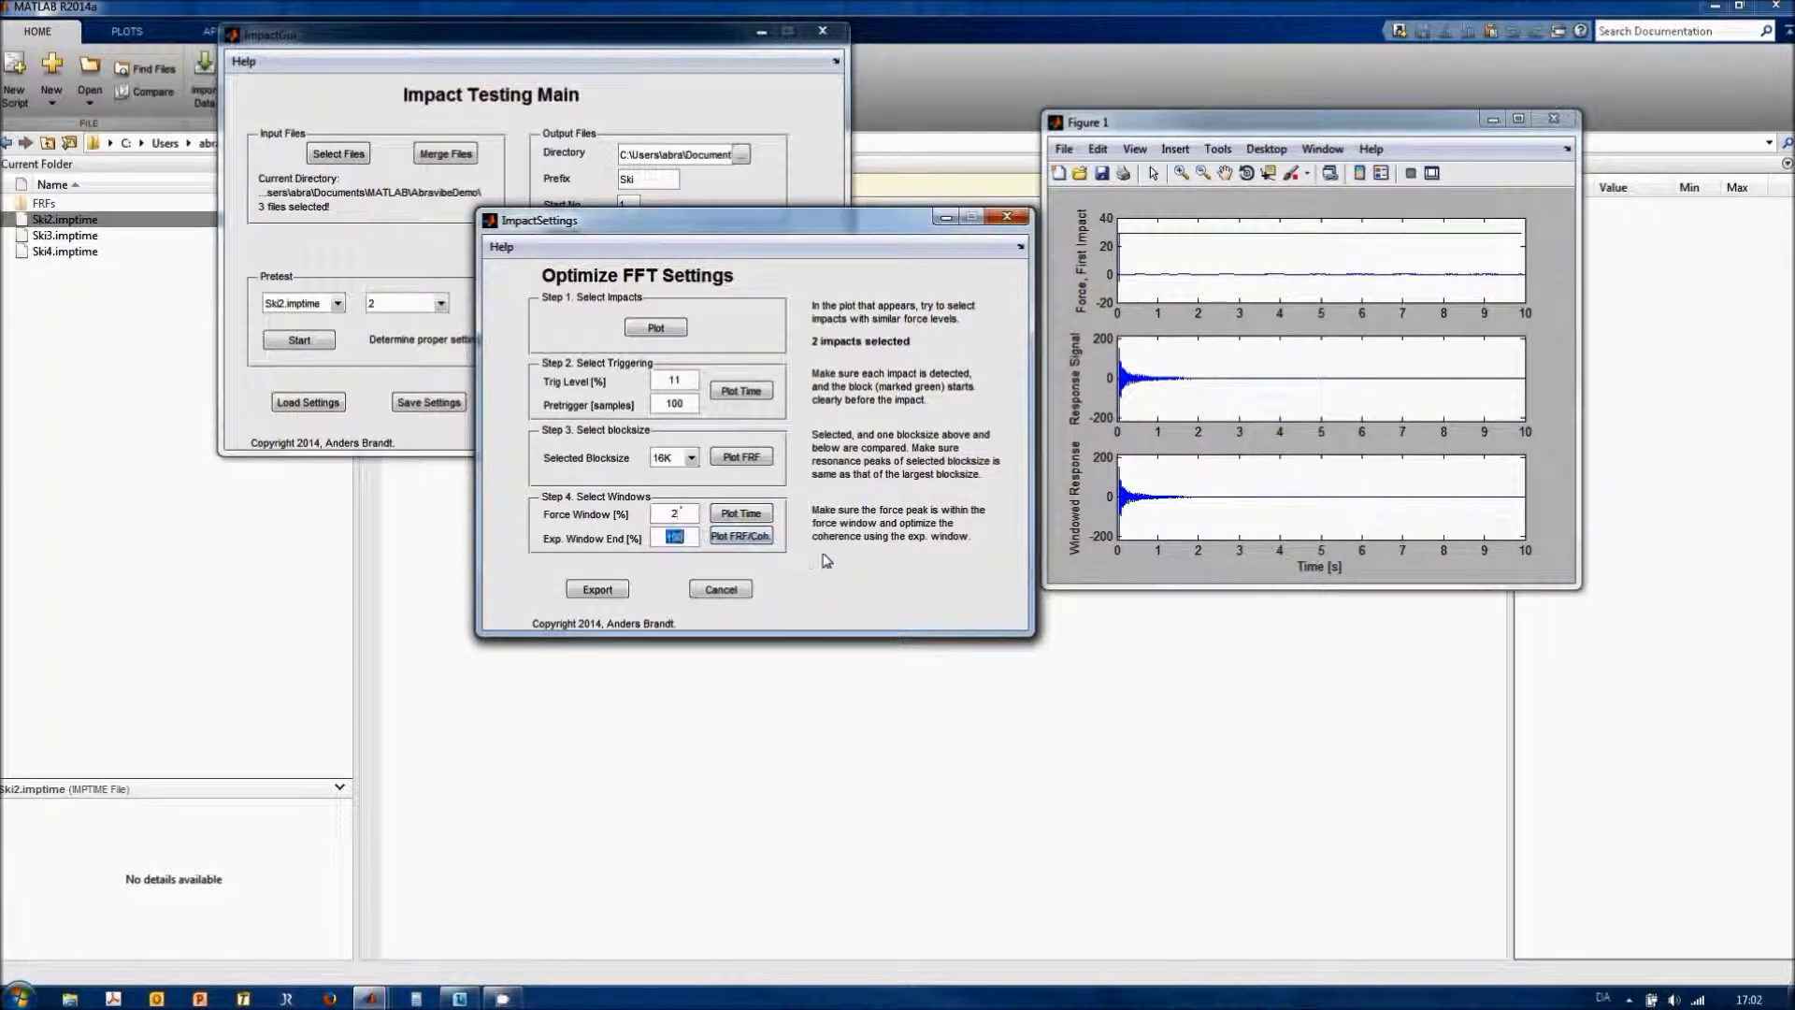
pyautogui.click(746, 517)
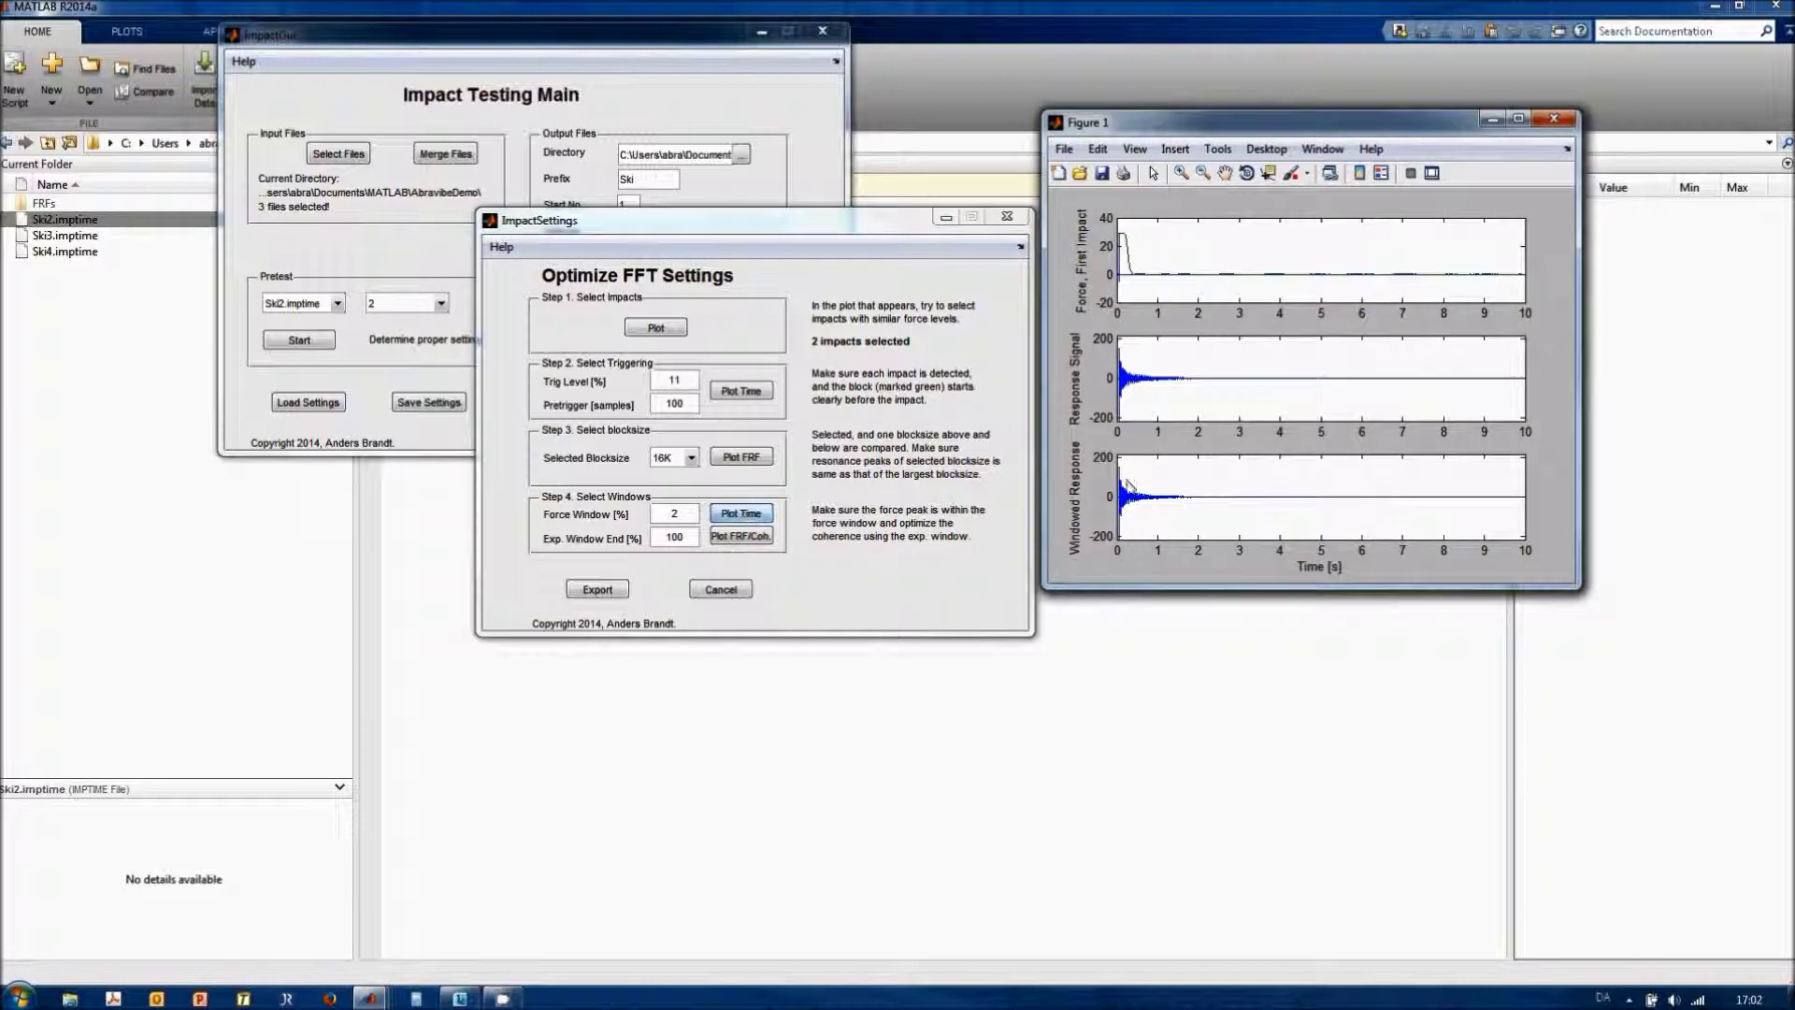
pyautogui.click(1181, 174)
pyautogui.moveTo(1148, 285); pyautogui.dragTo(1115, 226)
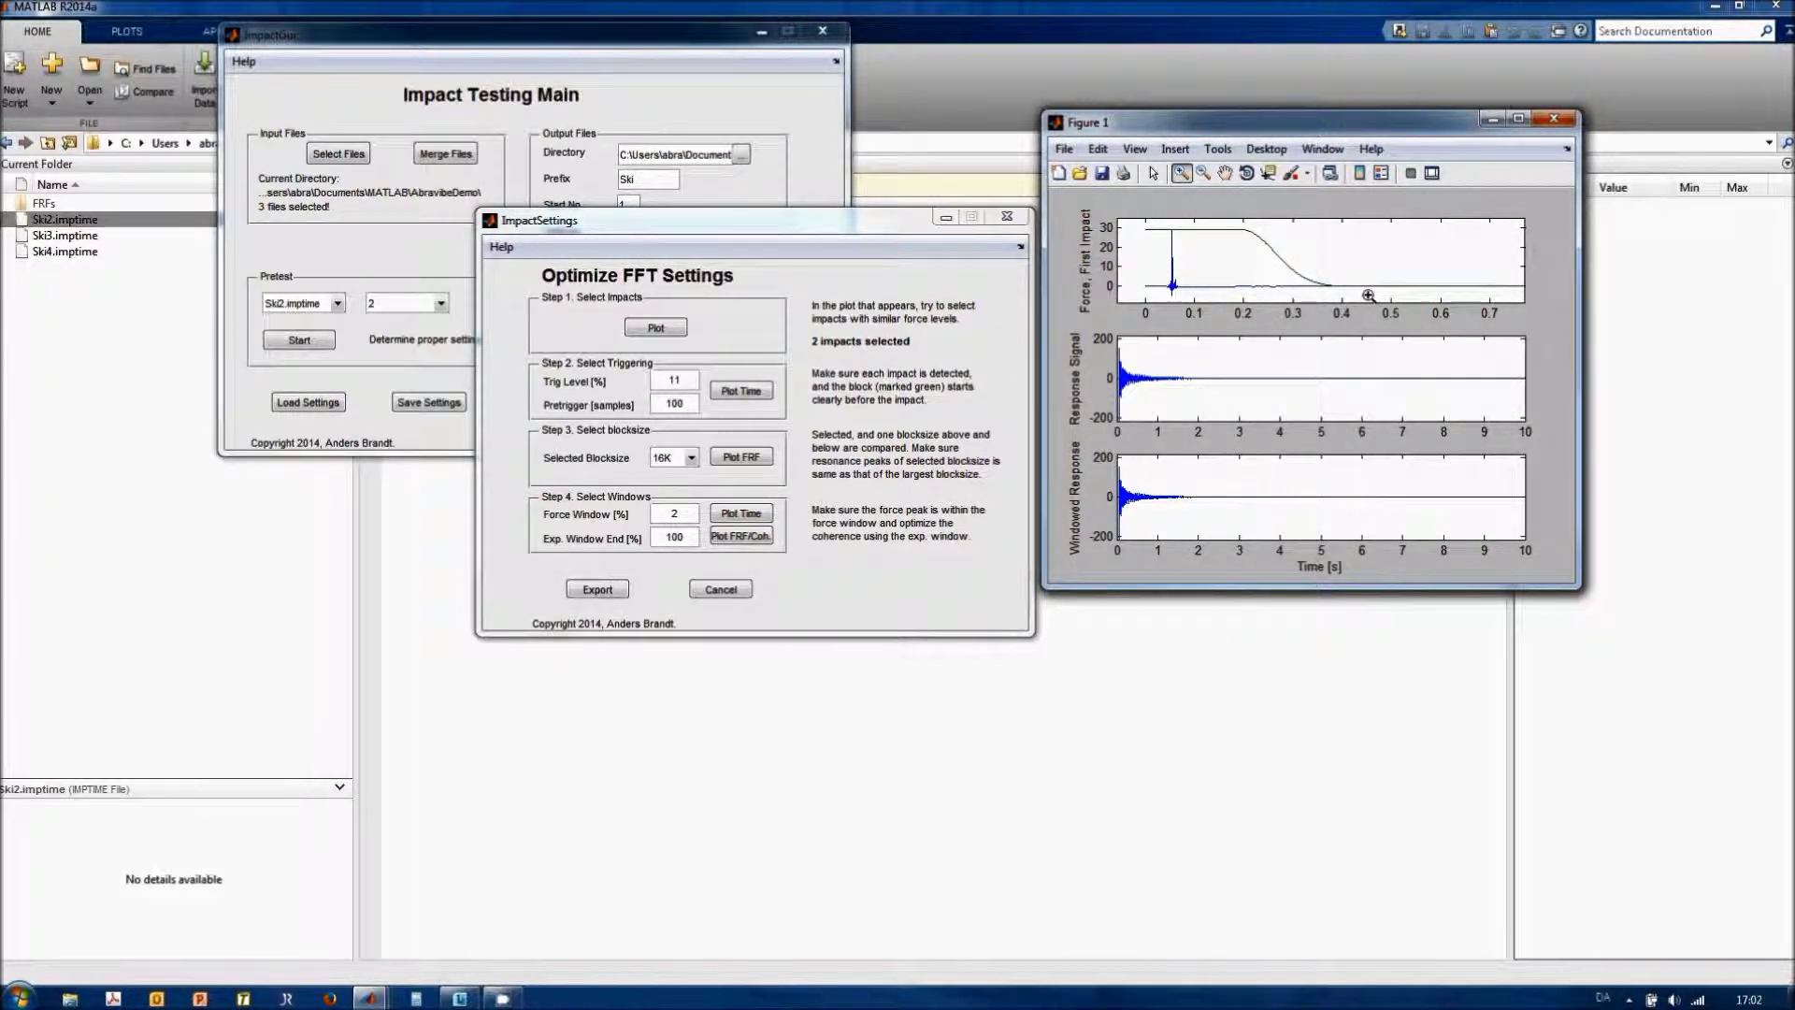
pyautogui.doubleClick(1209, 269)
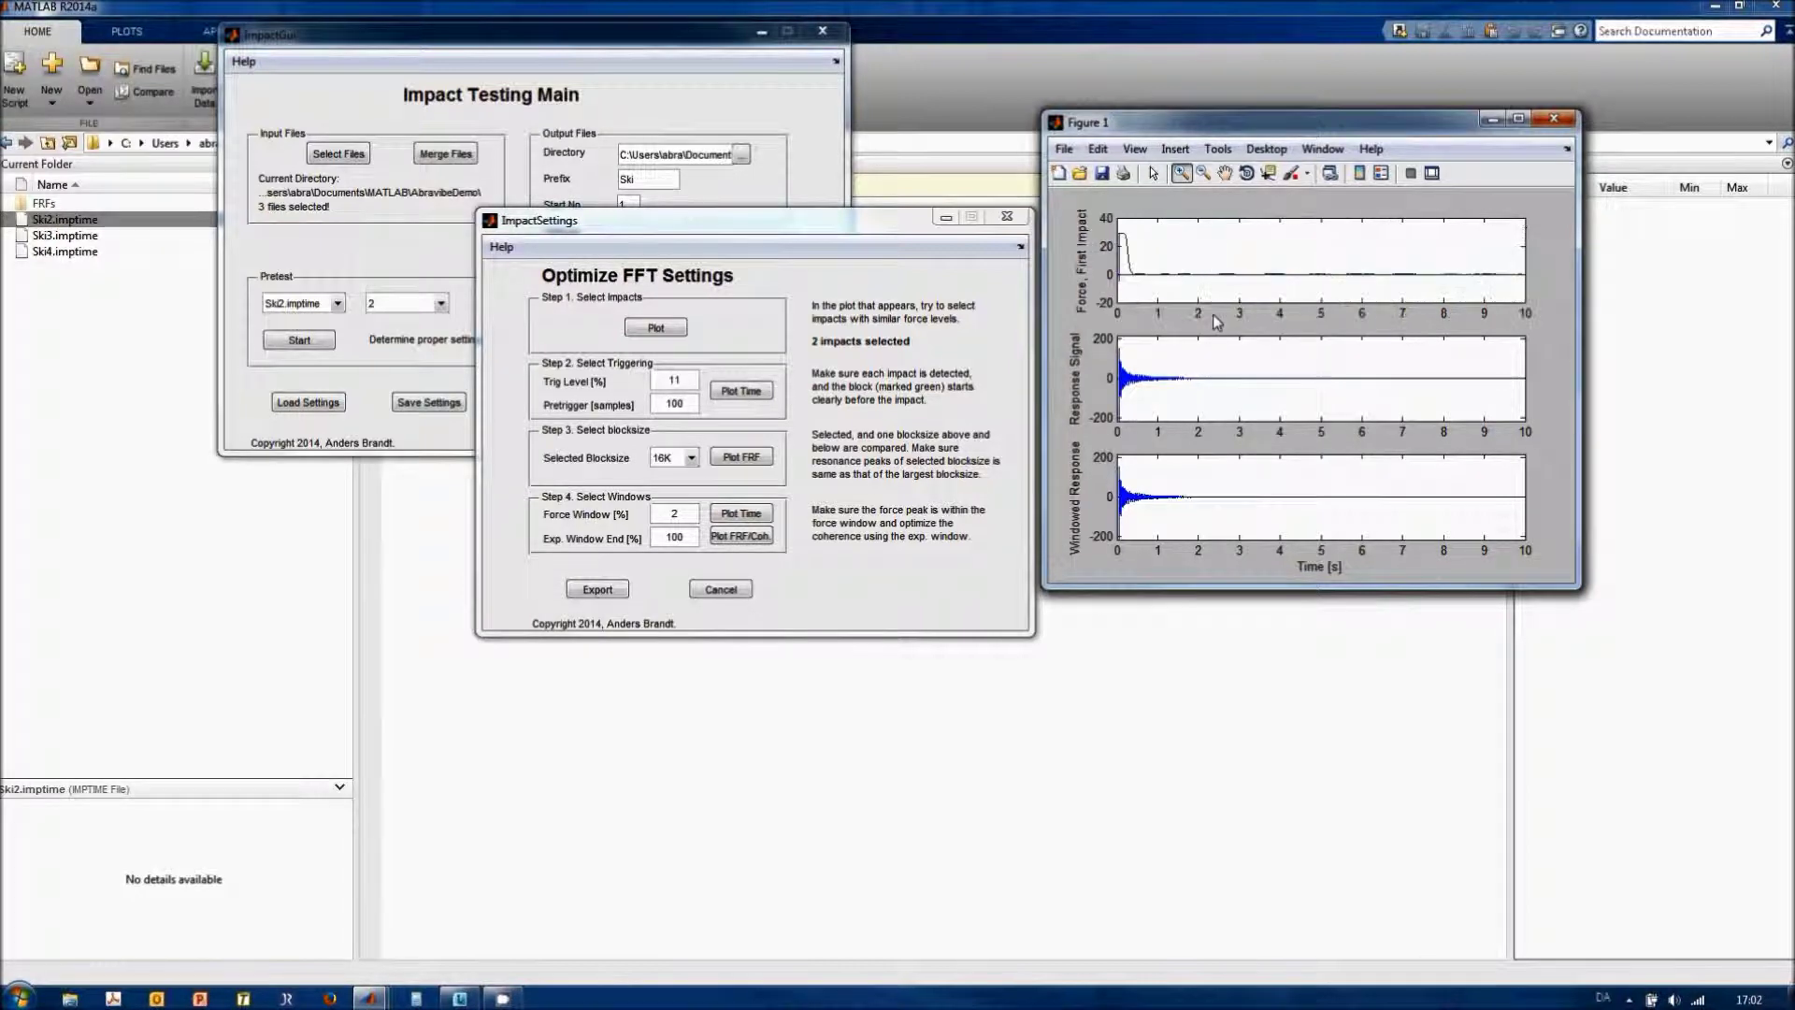
# Plot FRF, coherence and force spectrum, then replot with a 100% force window.
pyautogui.click(716, 538)
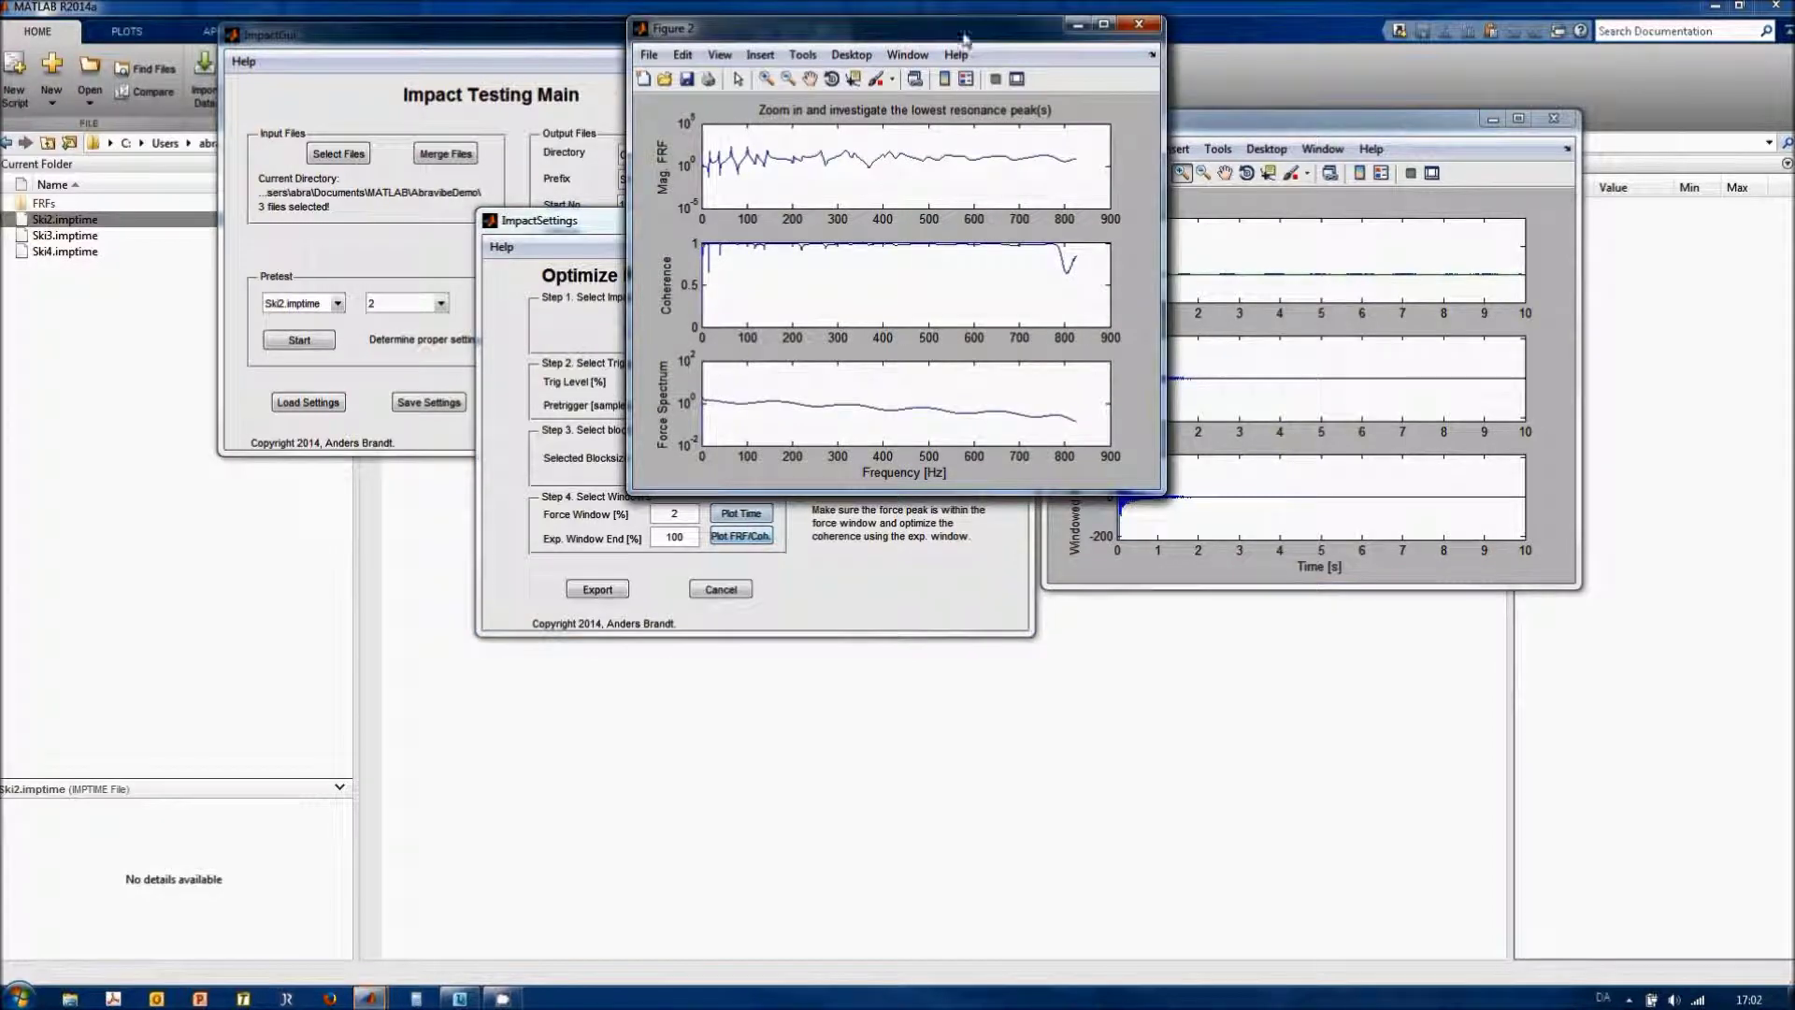
pyautogui.moveTo(1262, 72); pyautogui.dragTo(1312, 182)
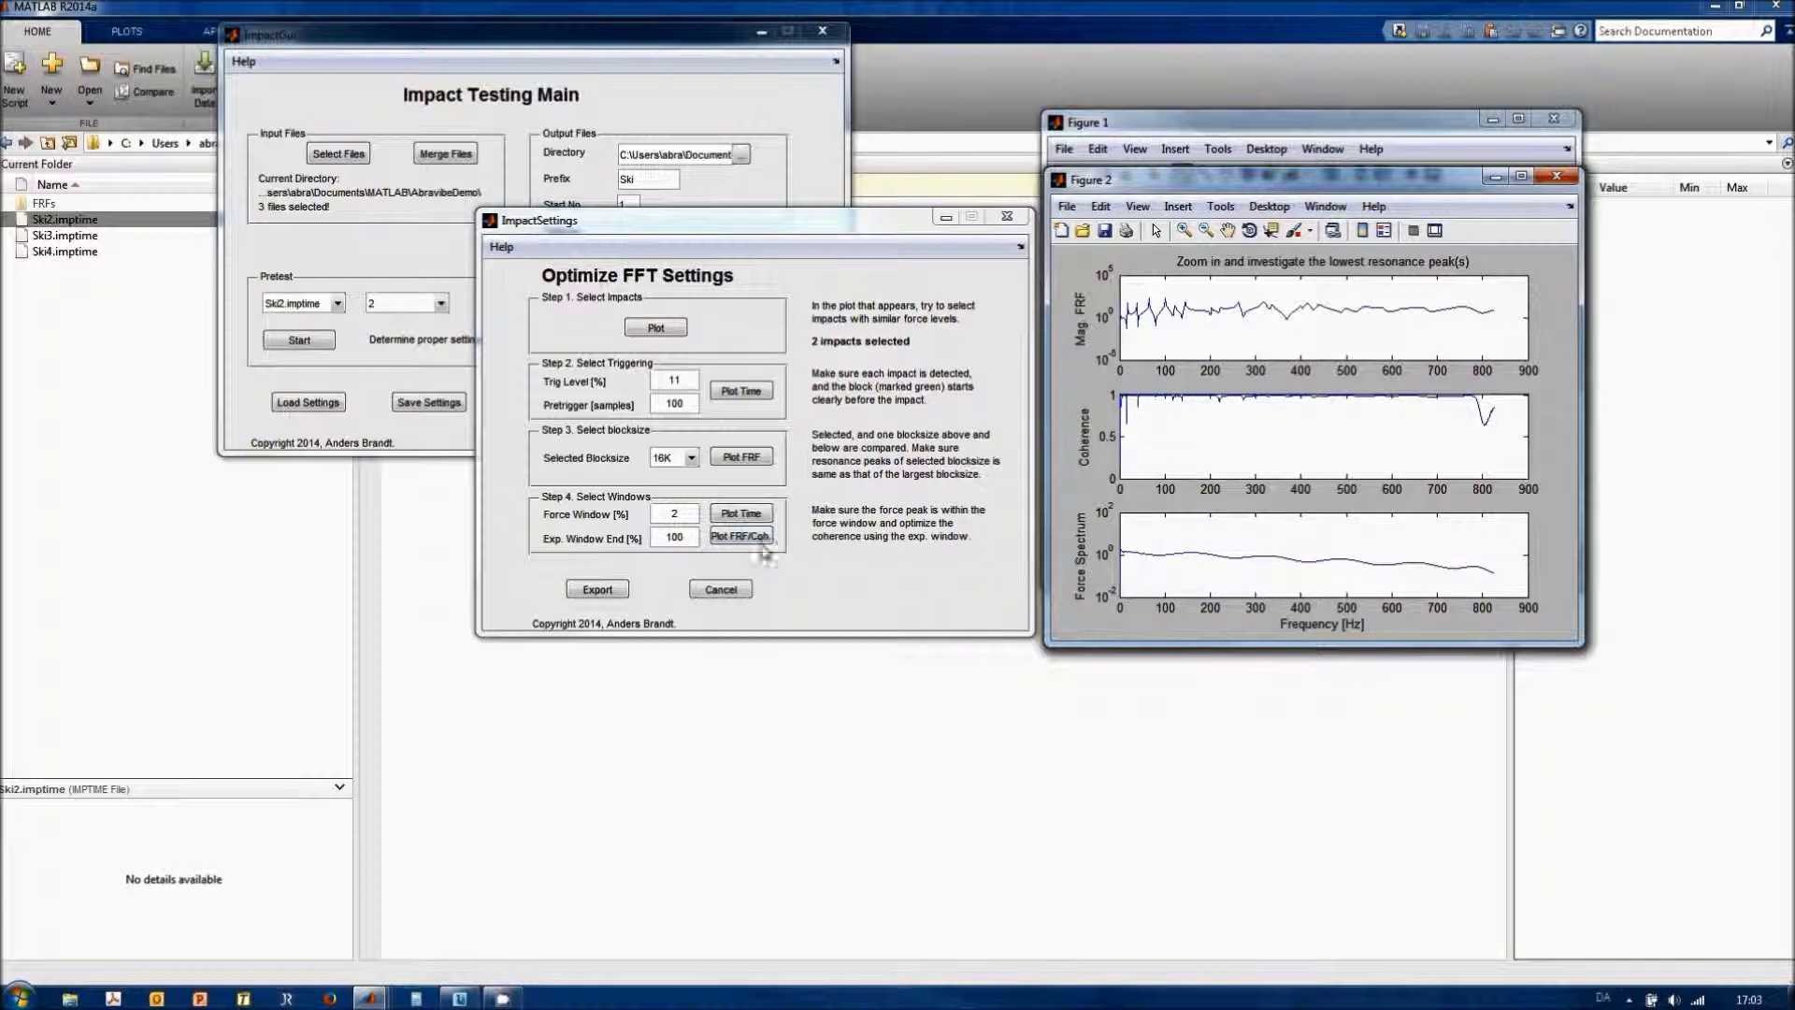
pyautogui.doubleClick(691, 515)
pyautogui.write('1')
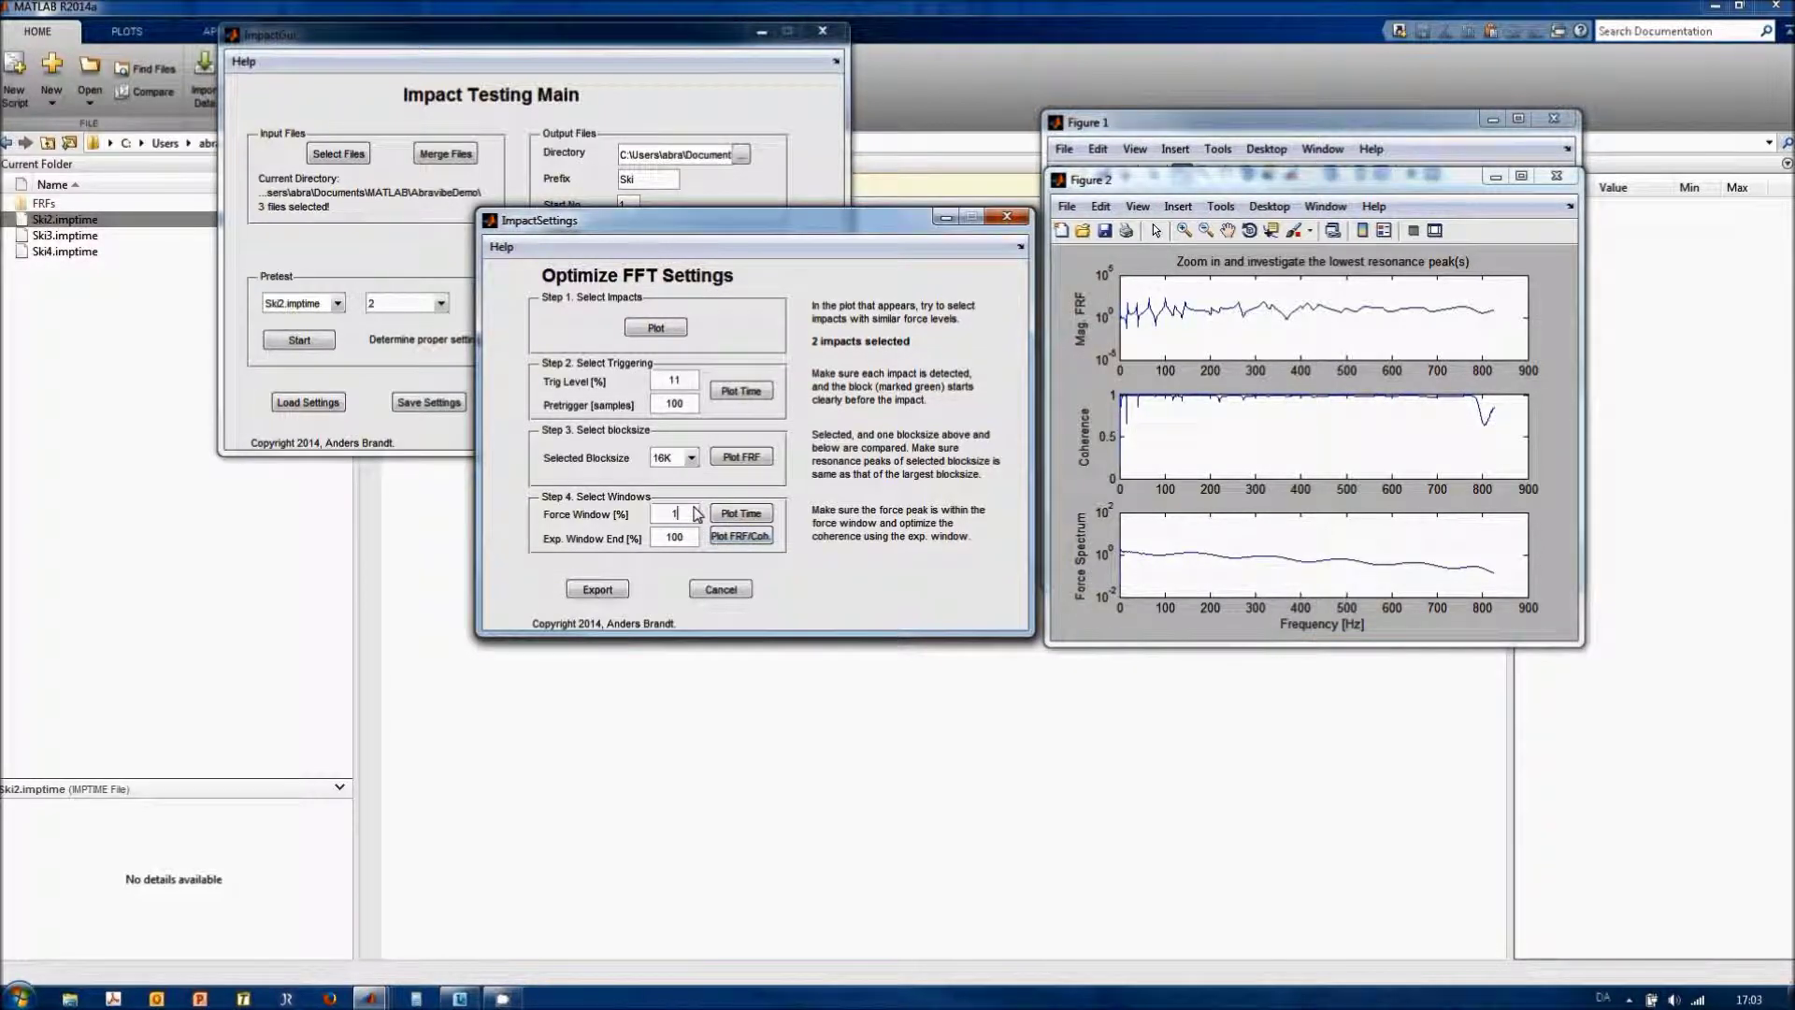
pyautogui.write('00')
pyautogui.press('Tab')
pyautogui.click(757, 545)
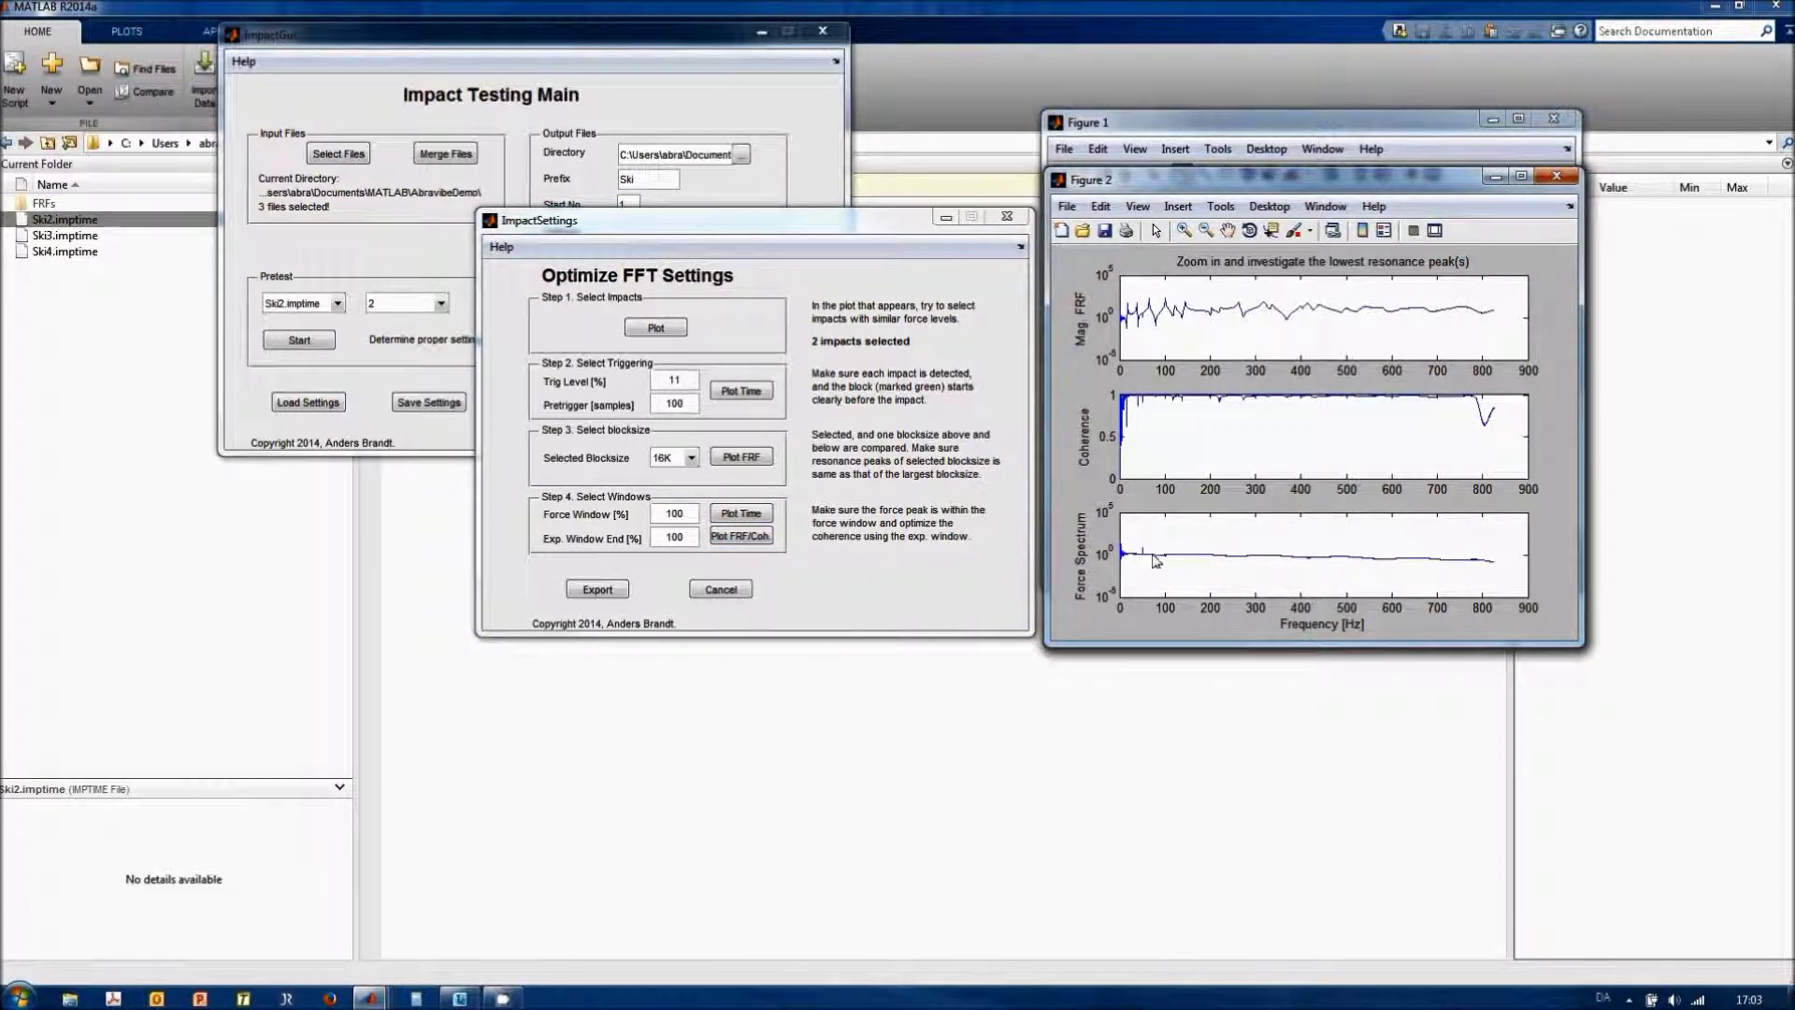
# Return the force window to 2% and replot FRF and coherence.
pyautogui.click(693, 516)
pyautogui.doubleClick(693, 516)
pyautogui.write('2')
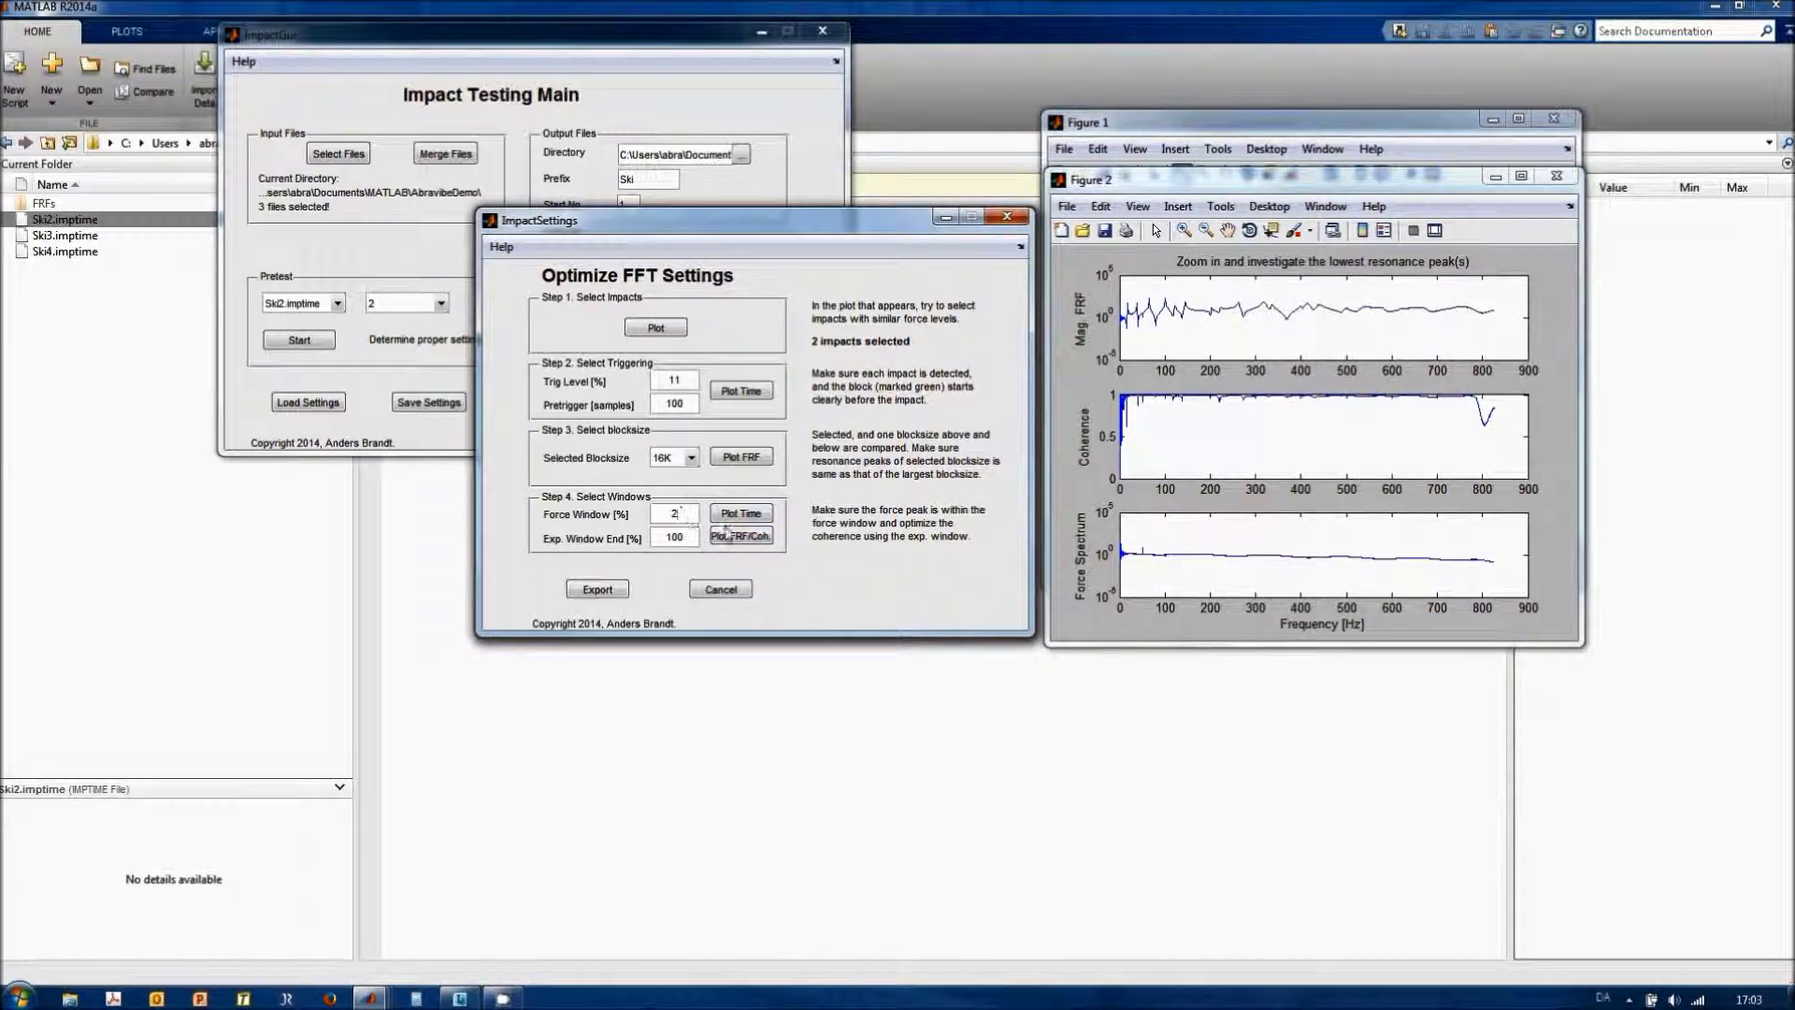
pyautogui.click(740, 535)
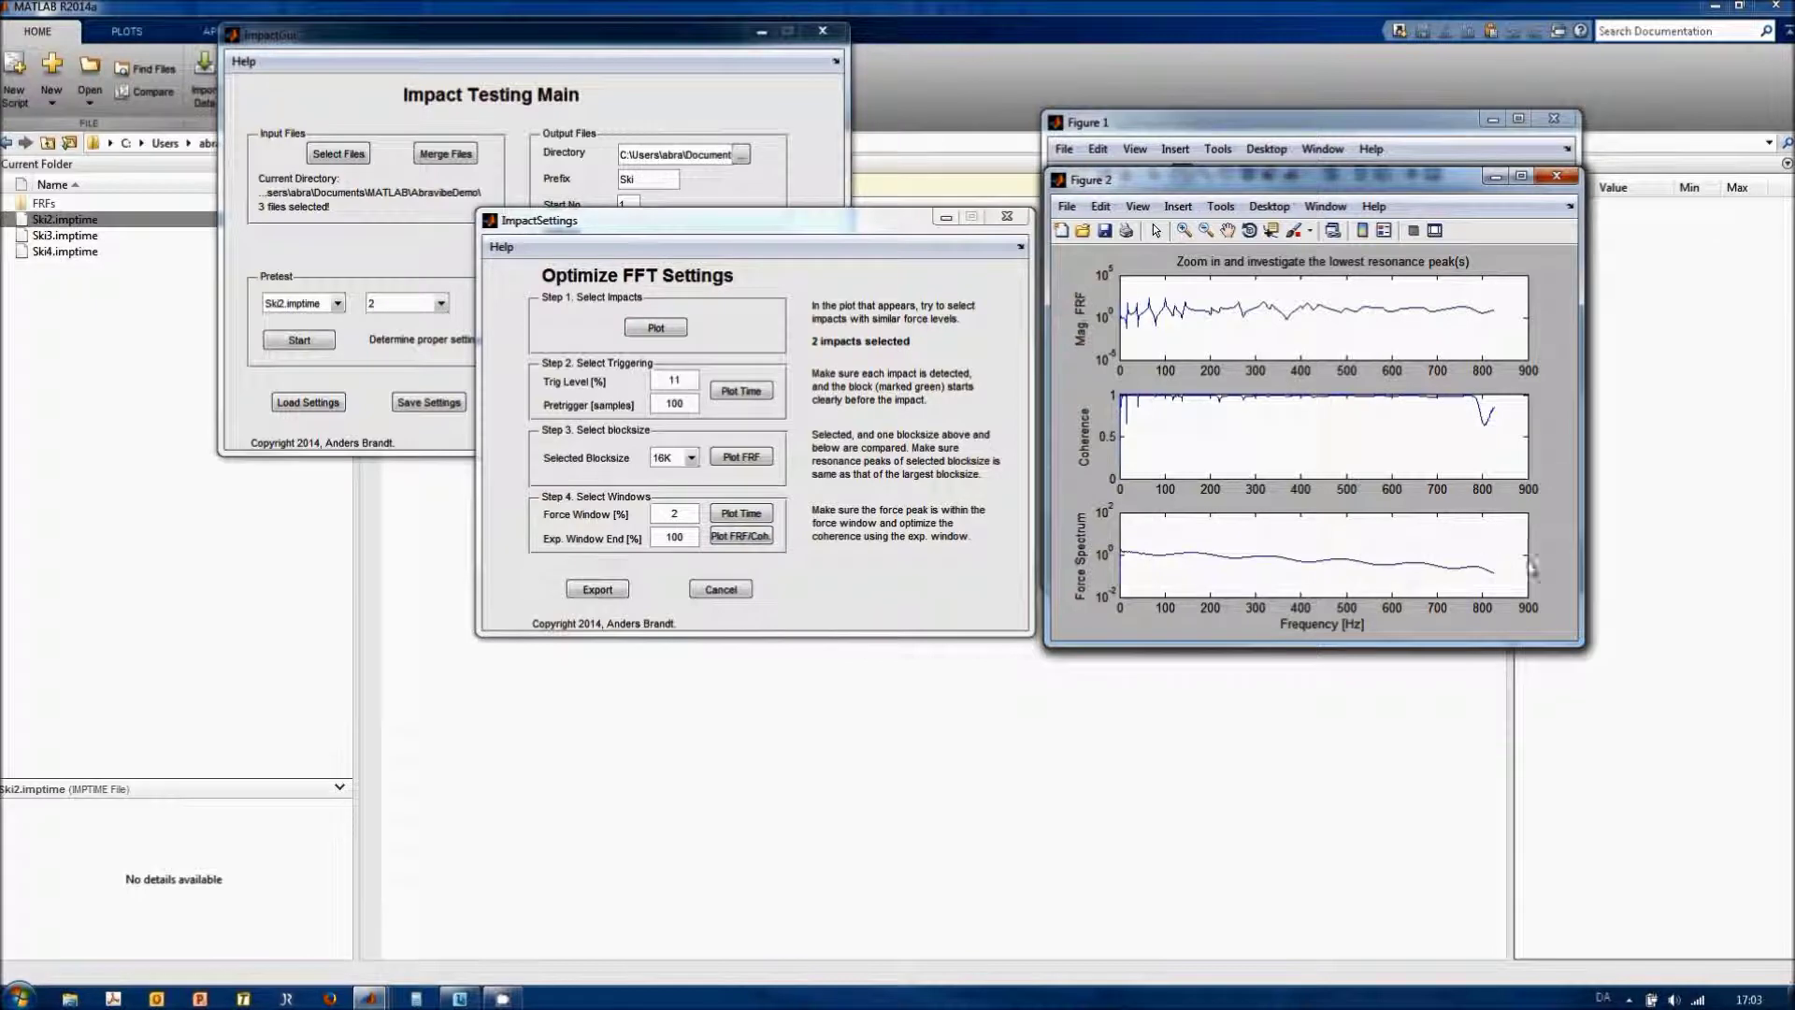
pyautogui.doubleClick(677, 539)
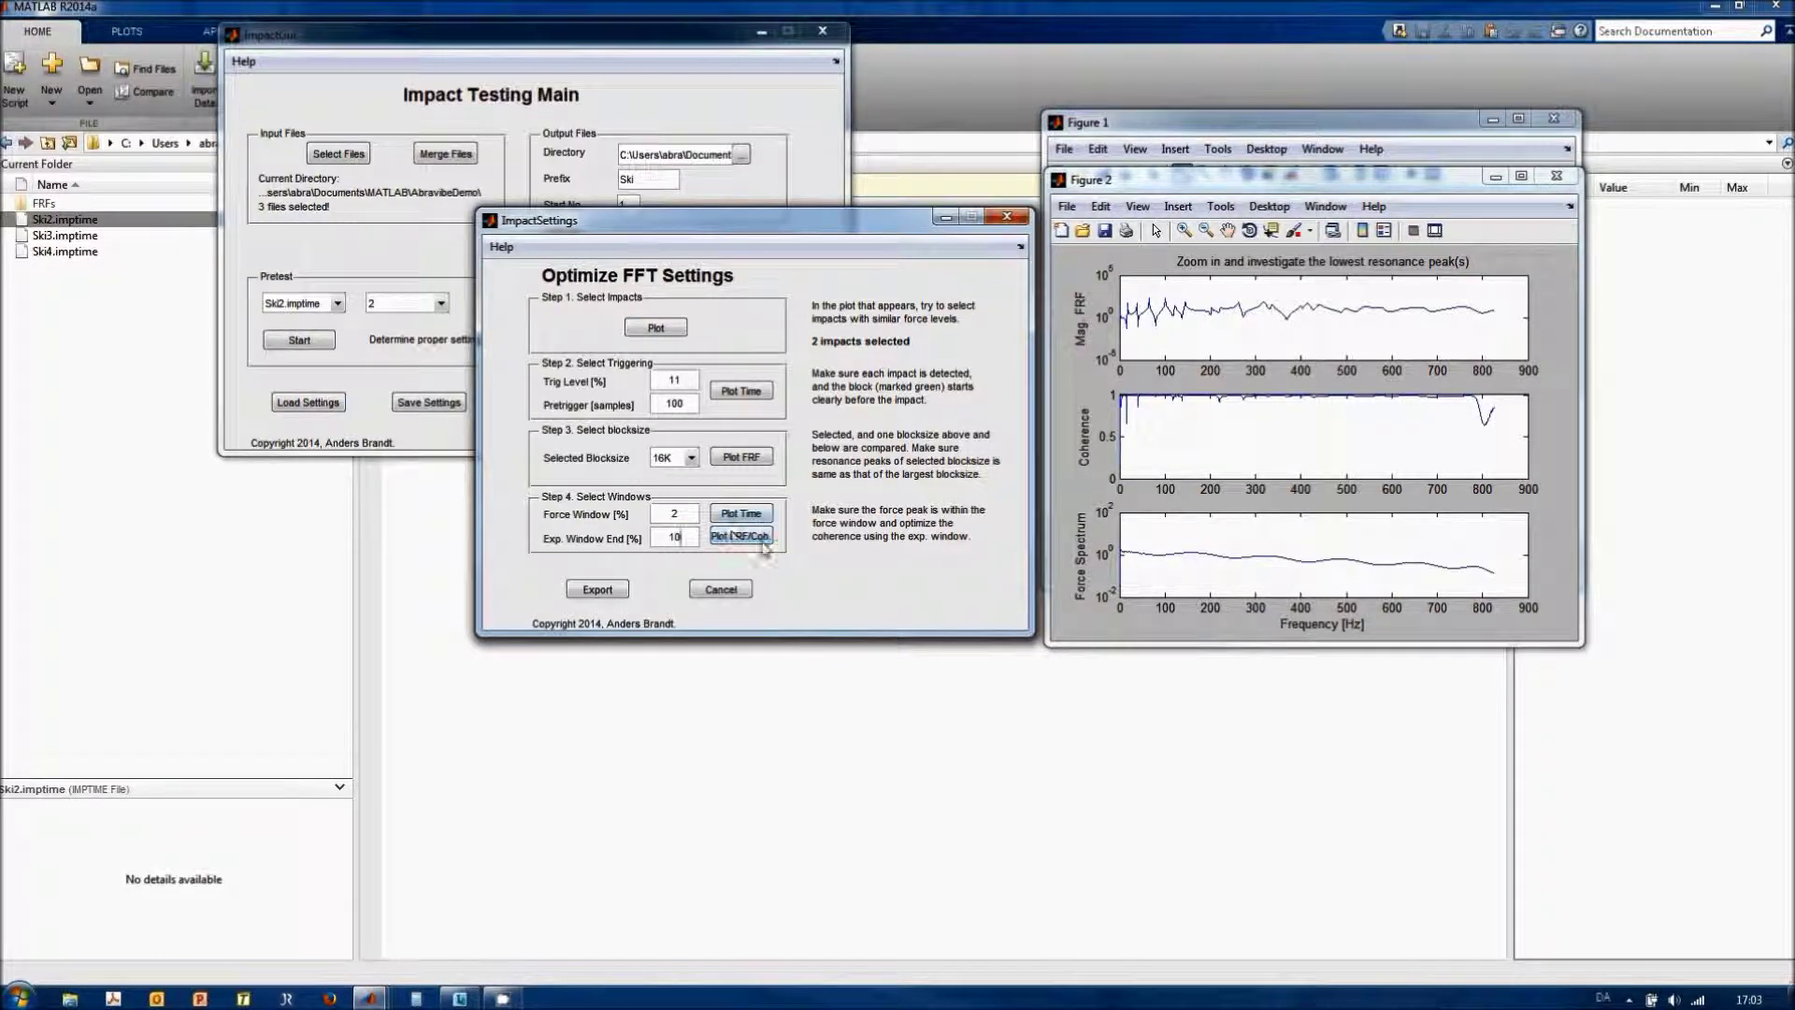
# Replot FRF and coherence with Exp. Window End at 10% and bring the figures into view.
pyautogui.click(743, 538)
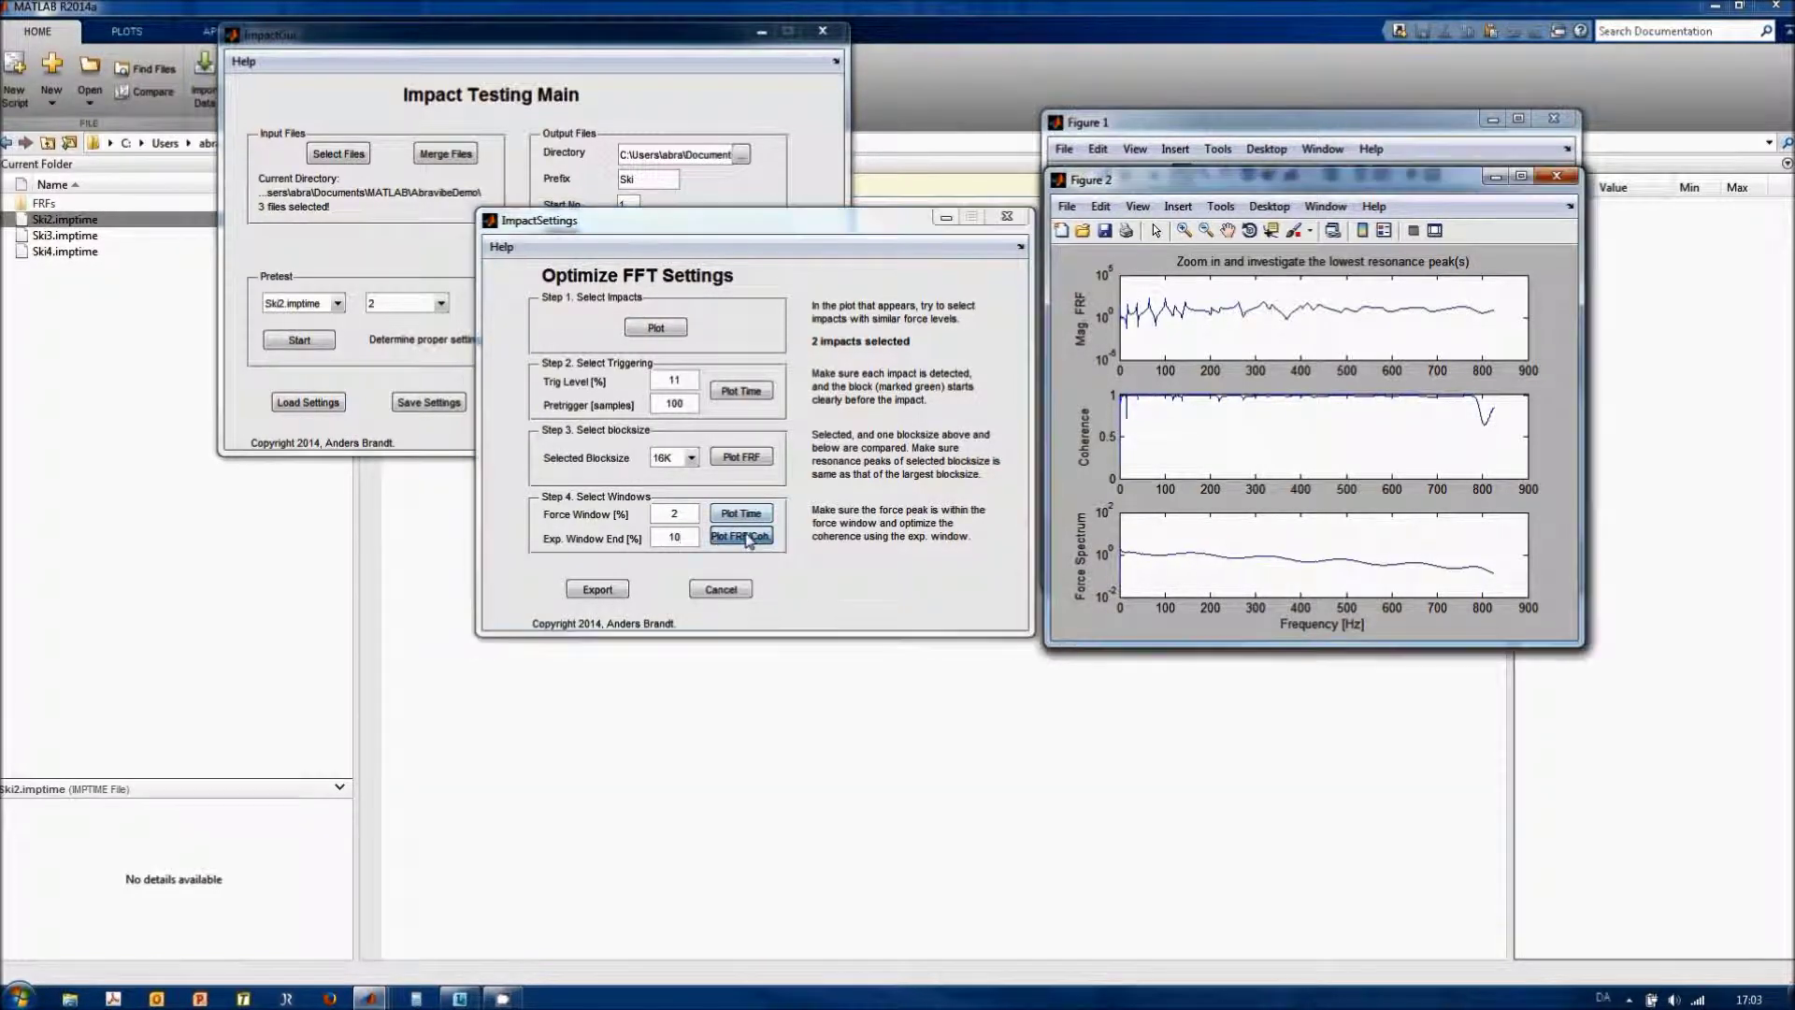
pyautogui.click(683, 540)
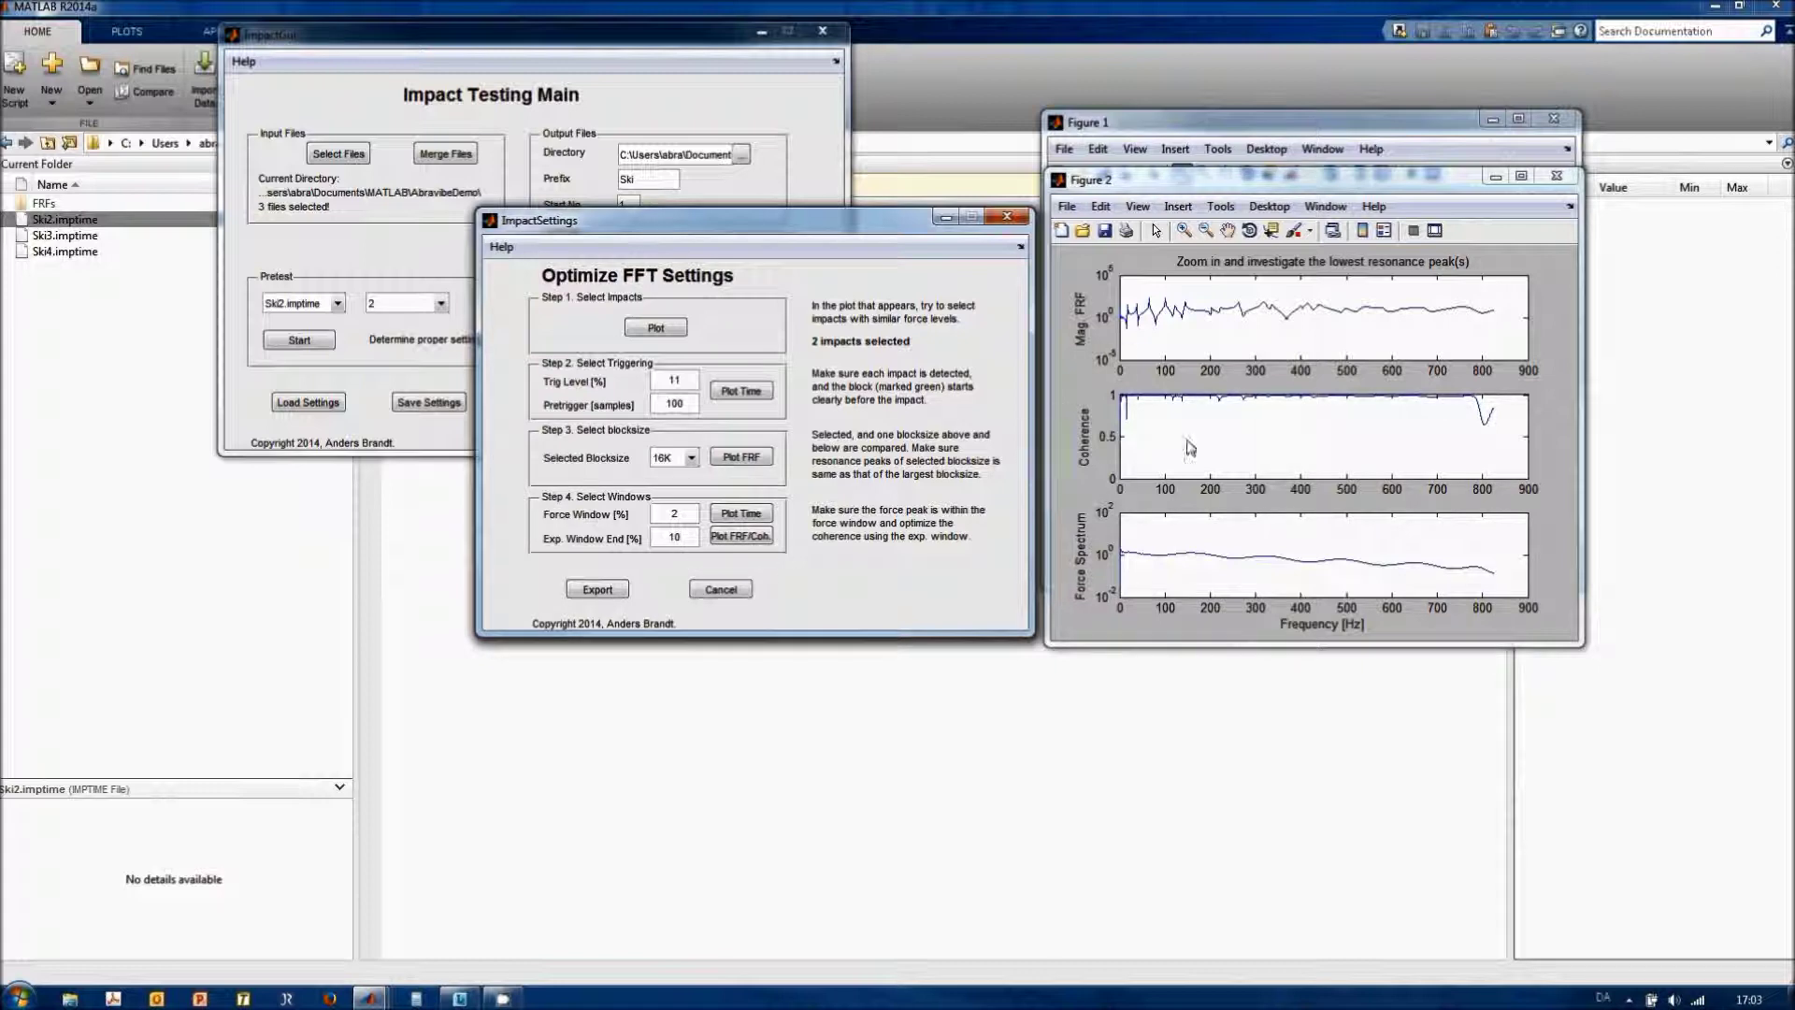
pyautogui.click(1215, 139)
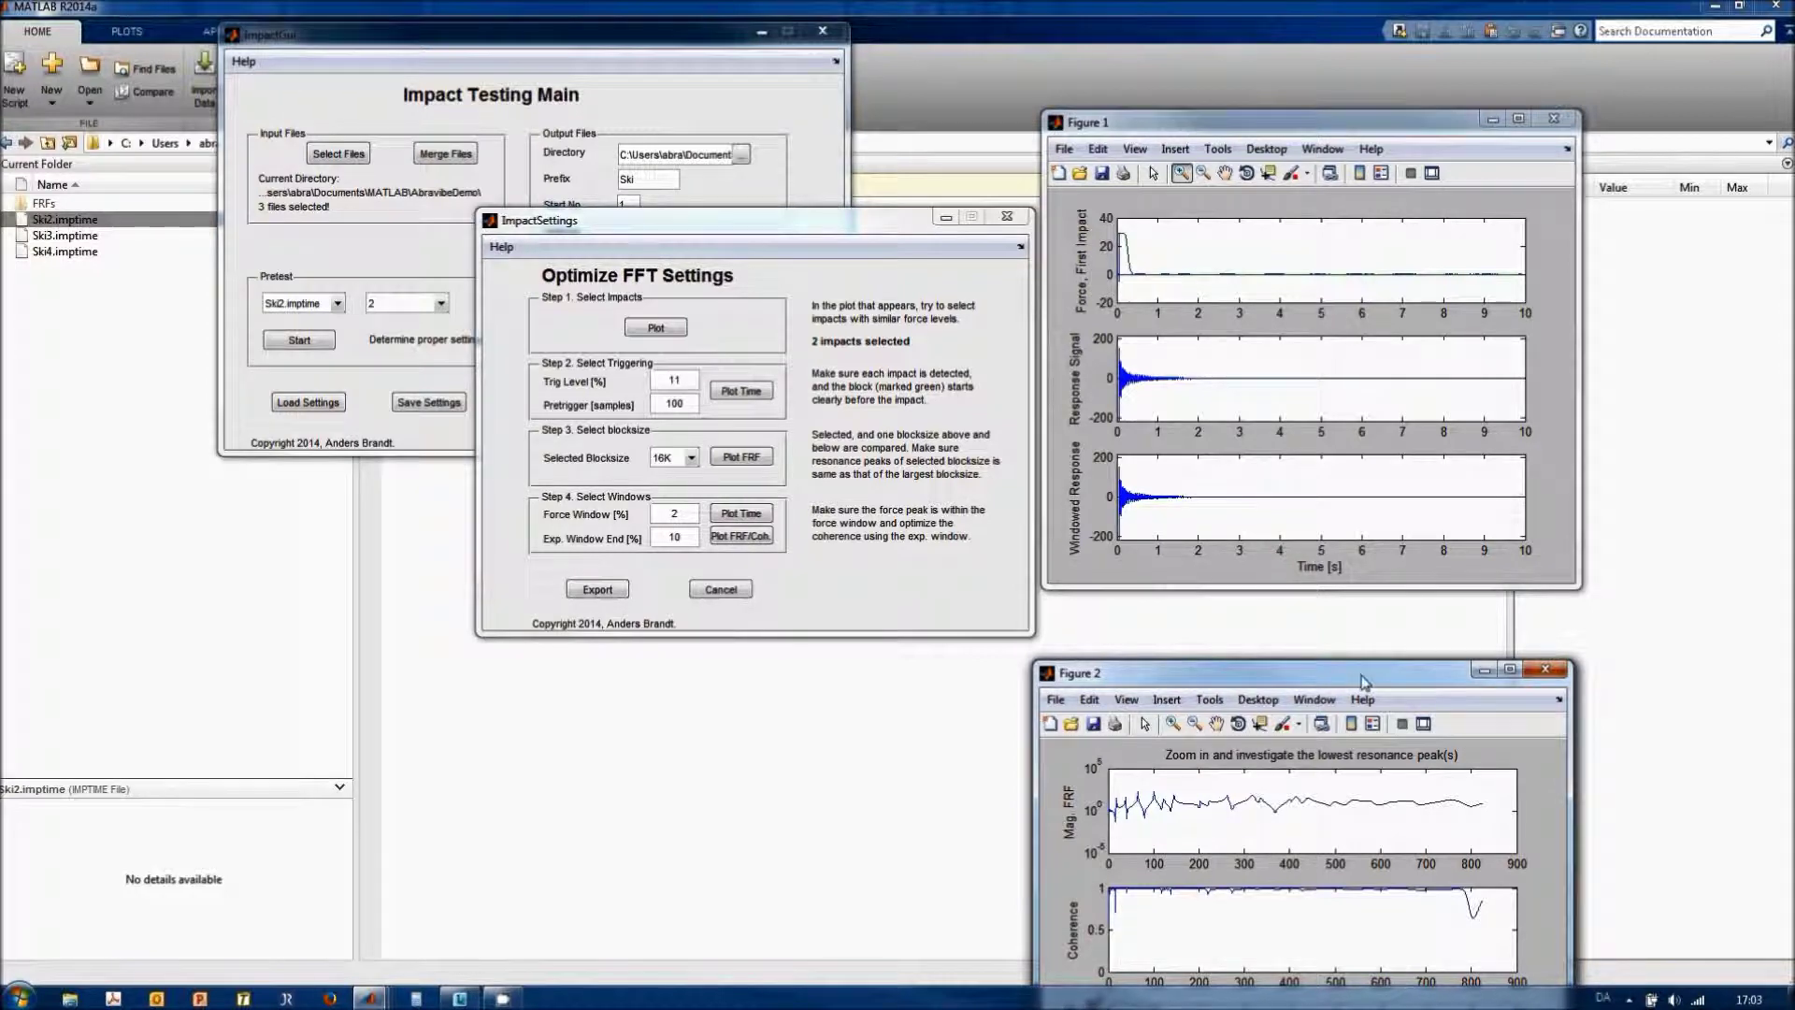
pyautogui.moveTo(1363, 681); pyautogui.dragTo(1349, 218)
# Reduce Exp. Window End to 1% and replot FRF and coherence.
pyautogui.click(692, 544)
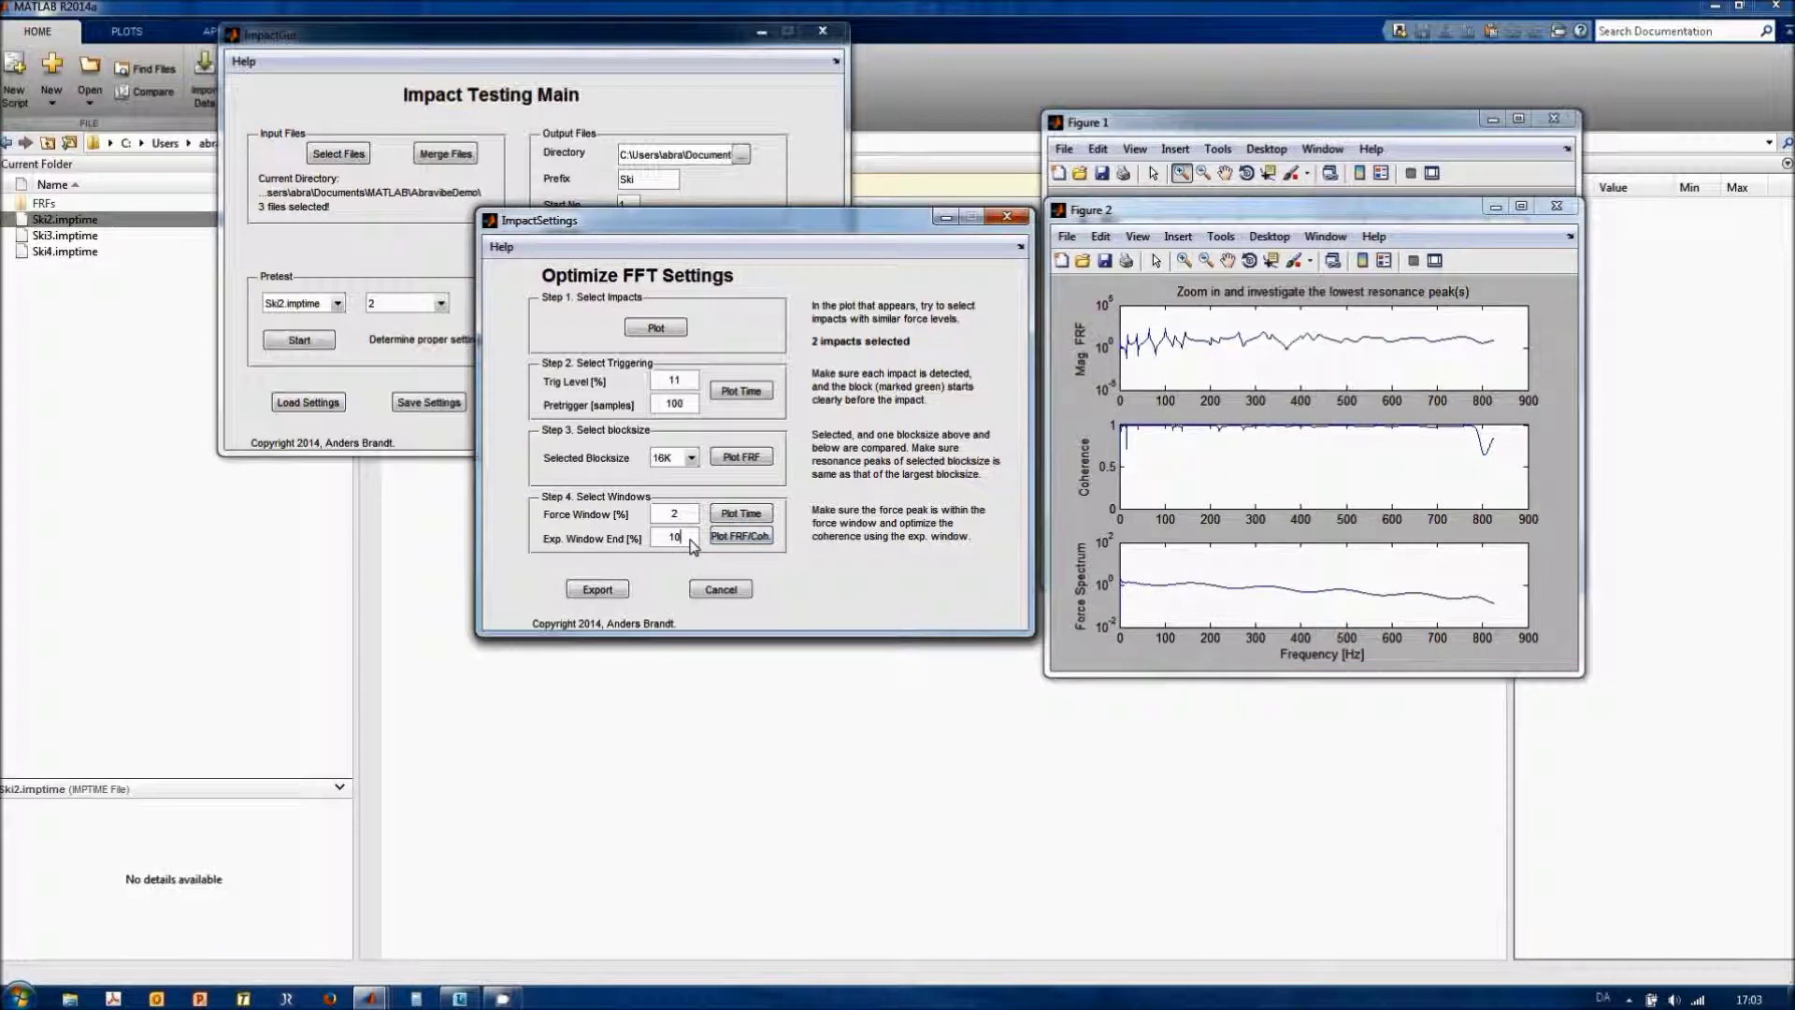
pyautogui.press('BackSpace')
pyautogui.click(745, 536)
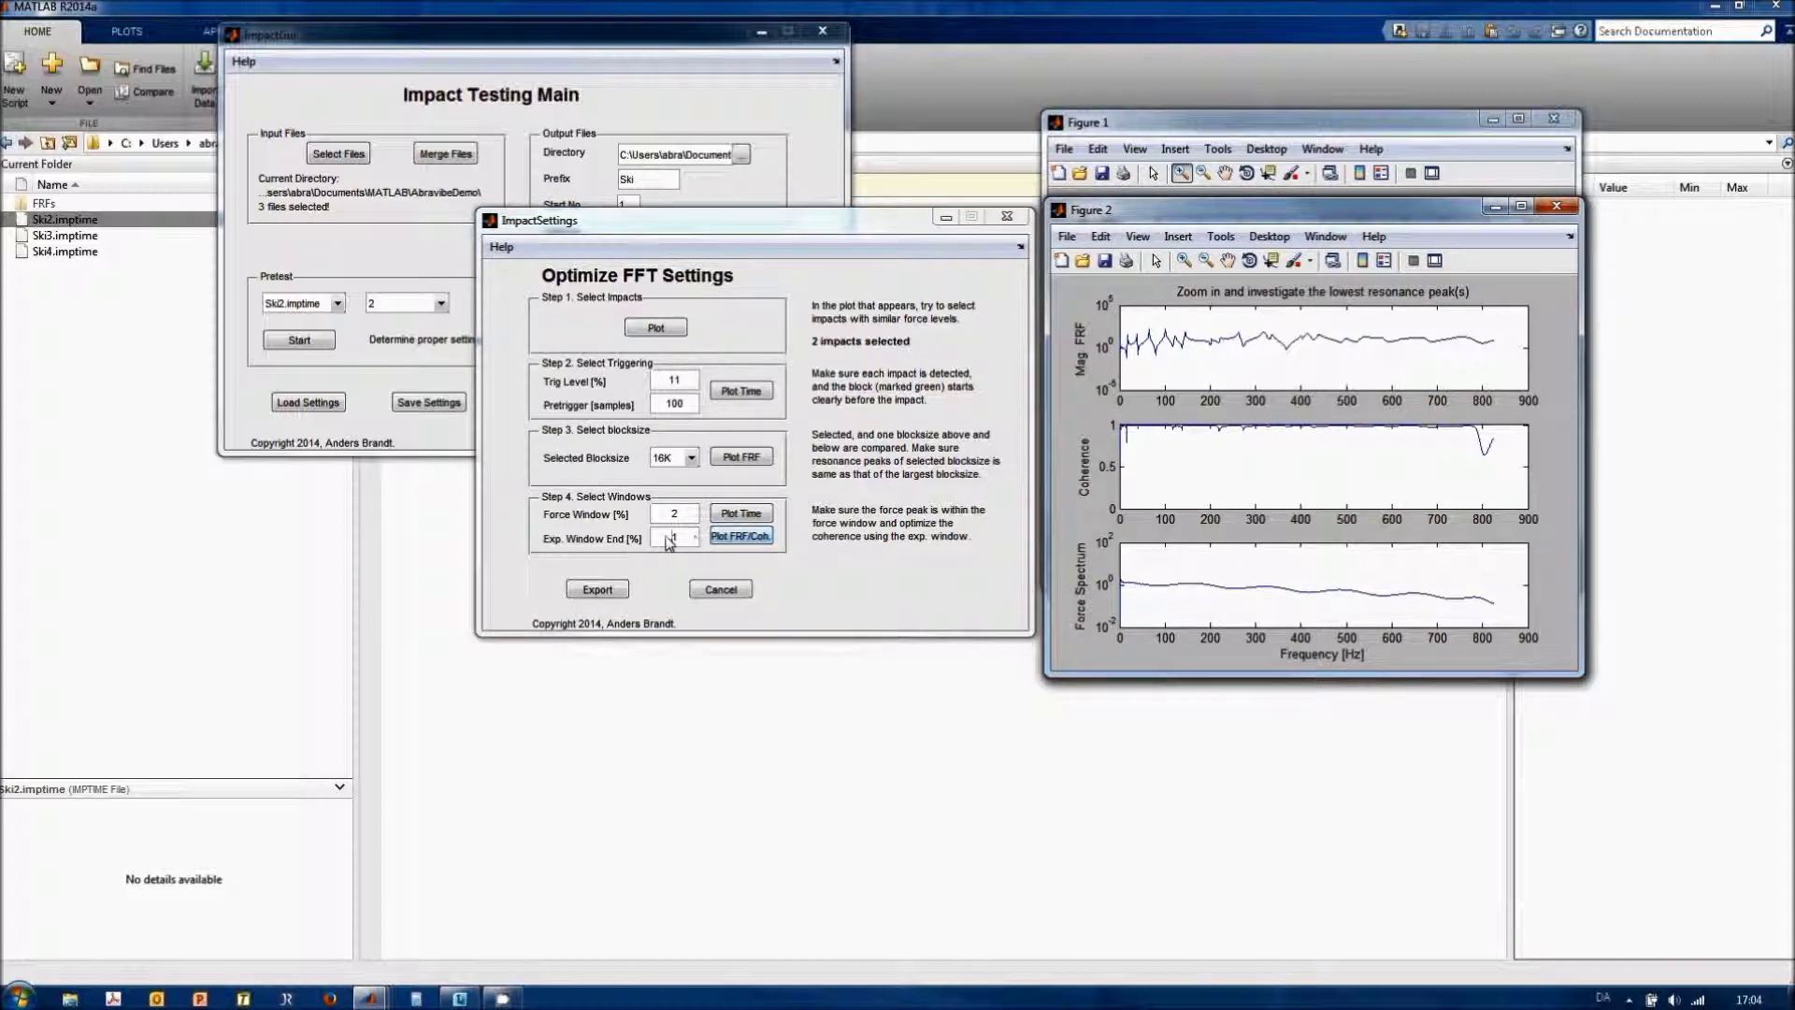
pyautogui.write('.')
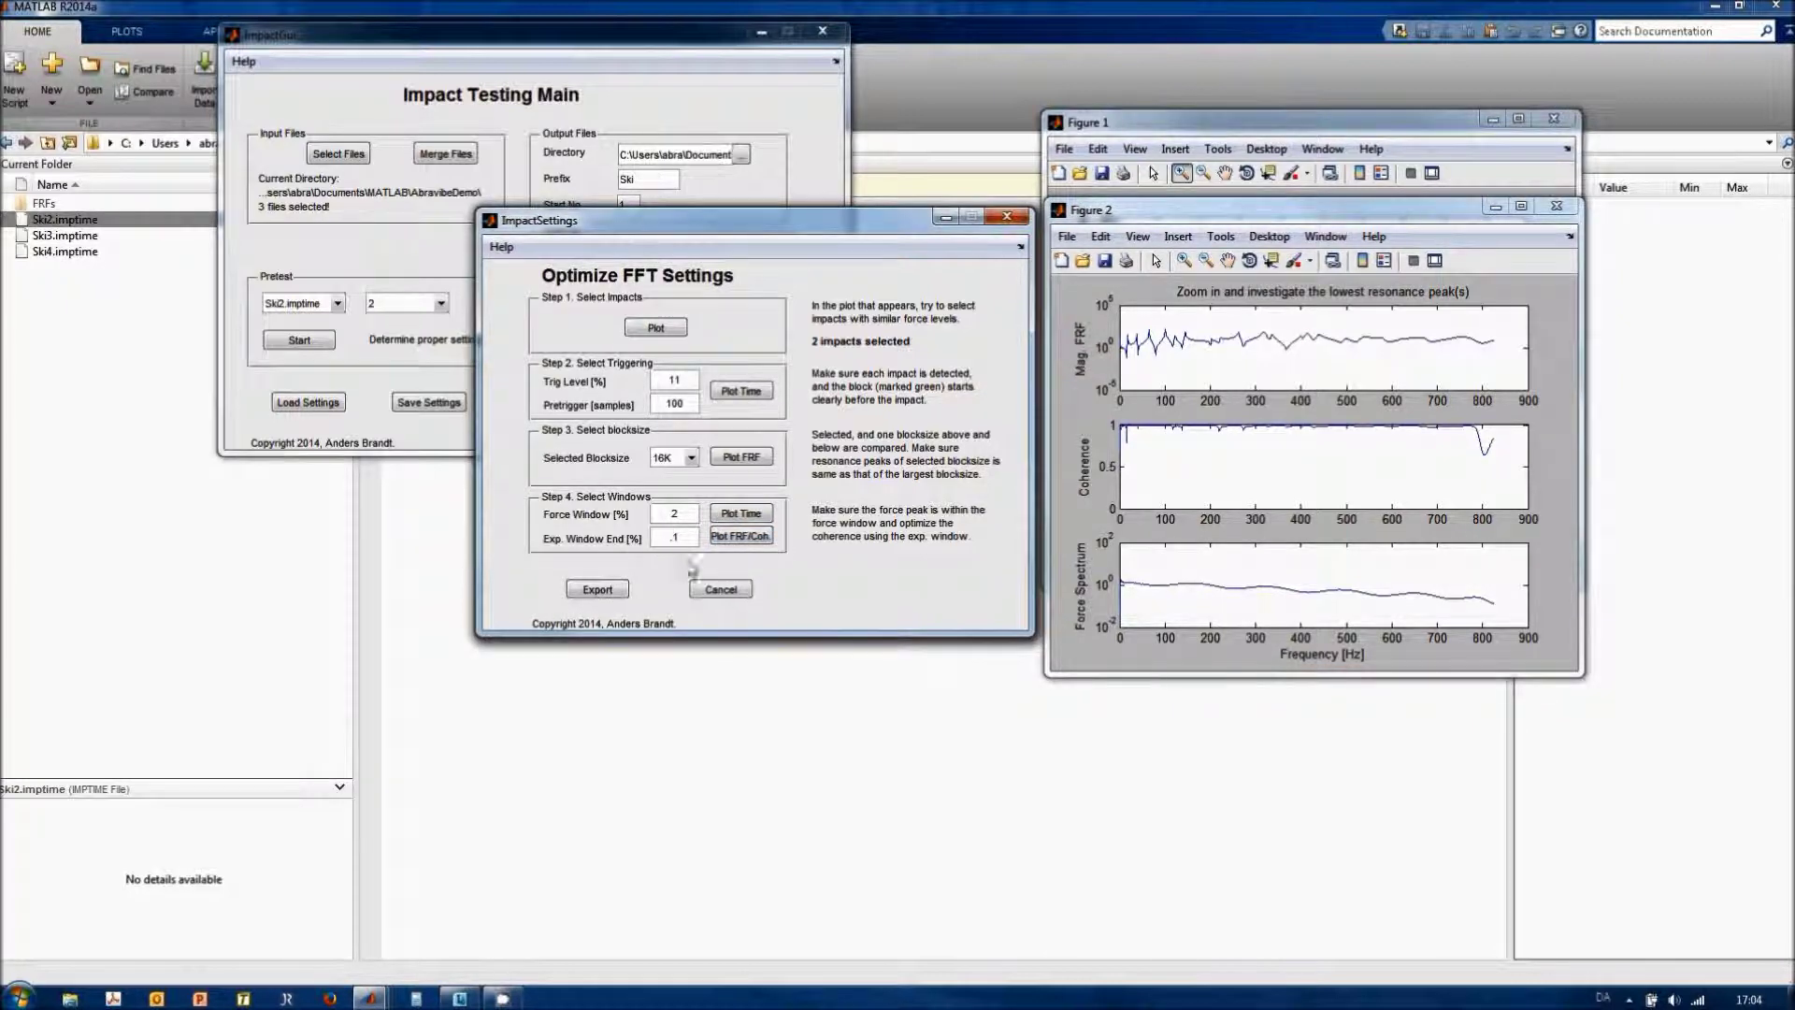
pyautogui.click(740, 536)
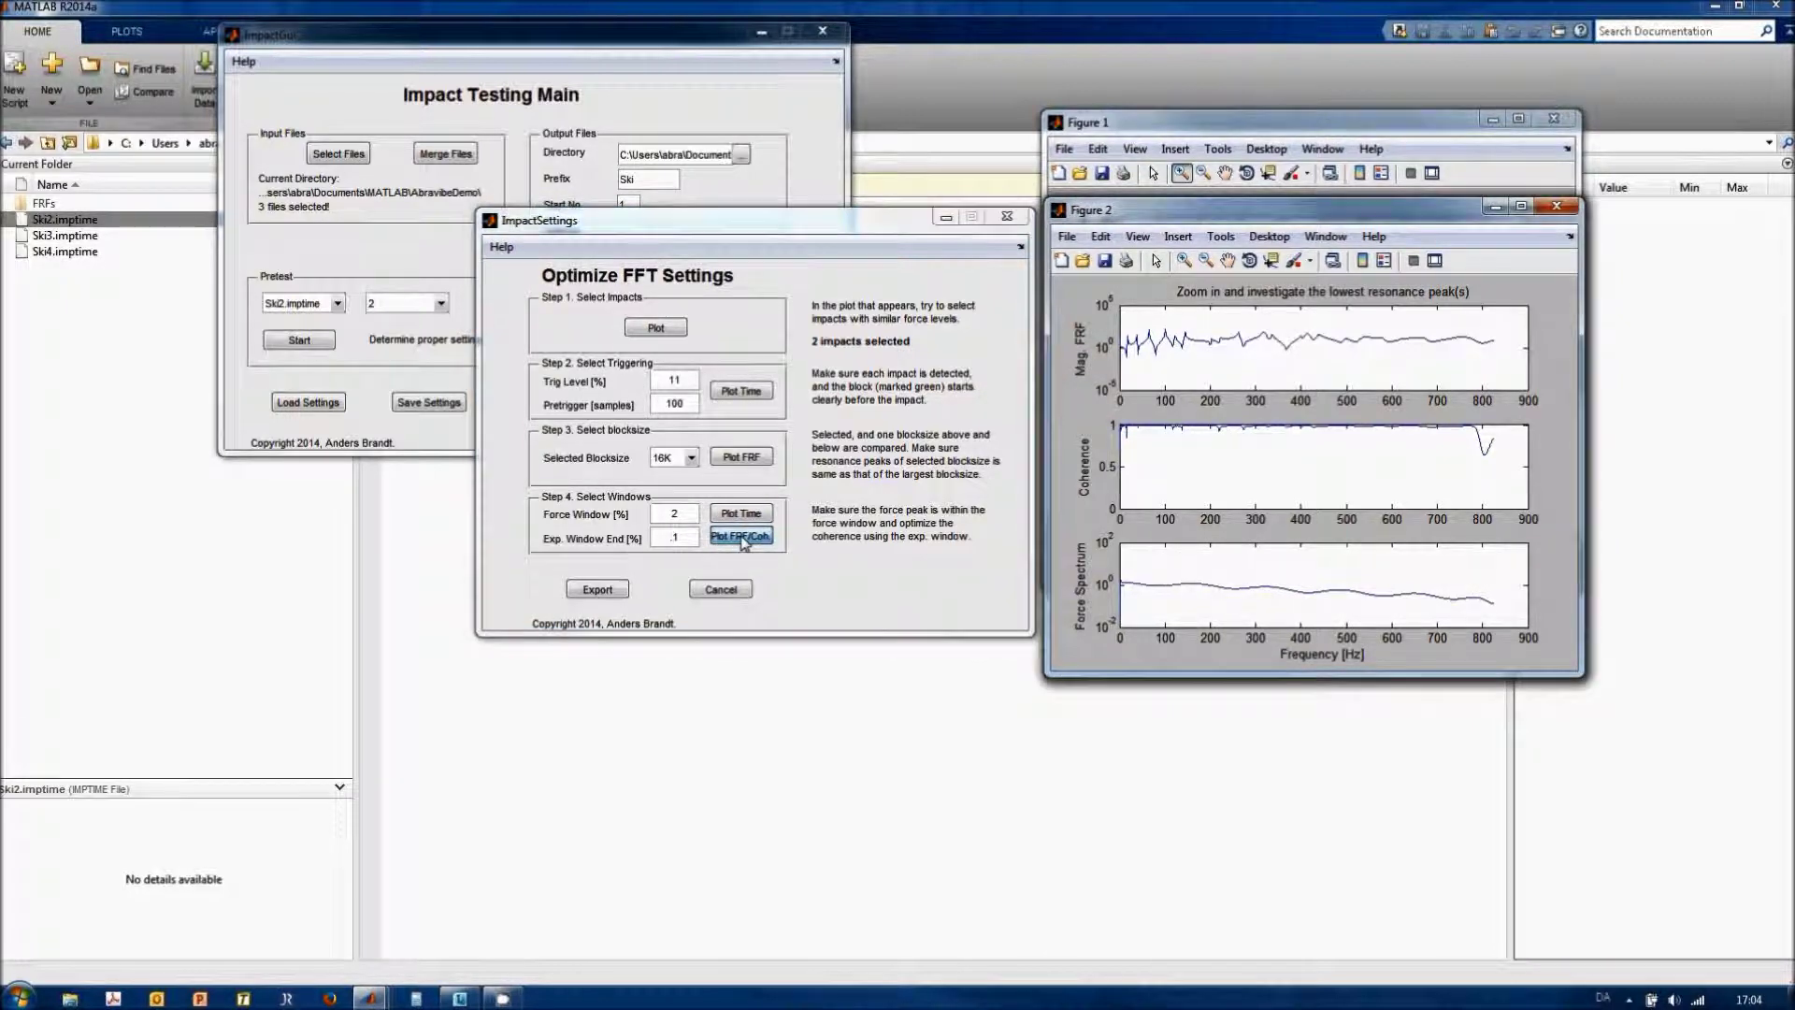
pyautogui.doubleClick(674, 539)
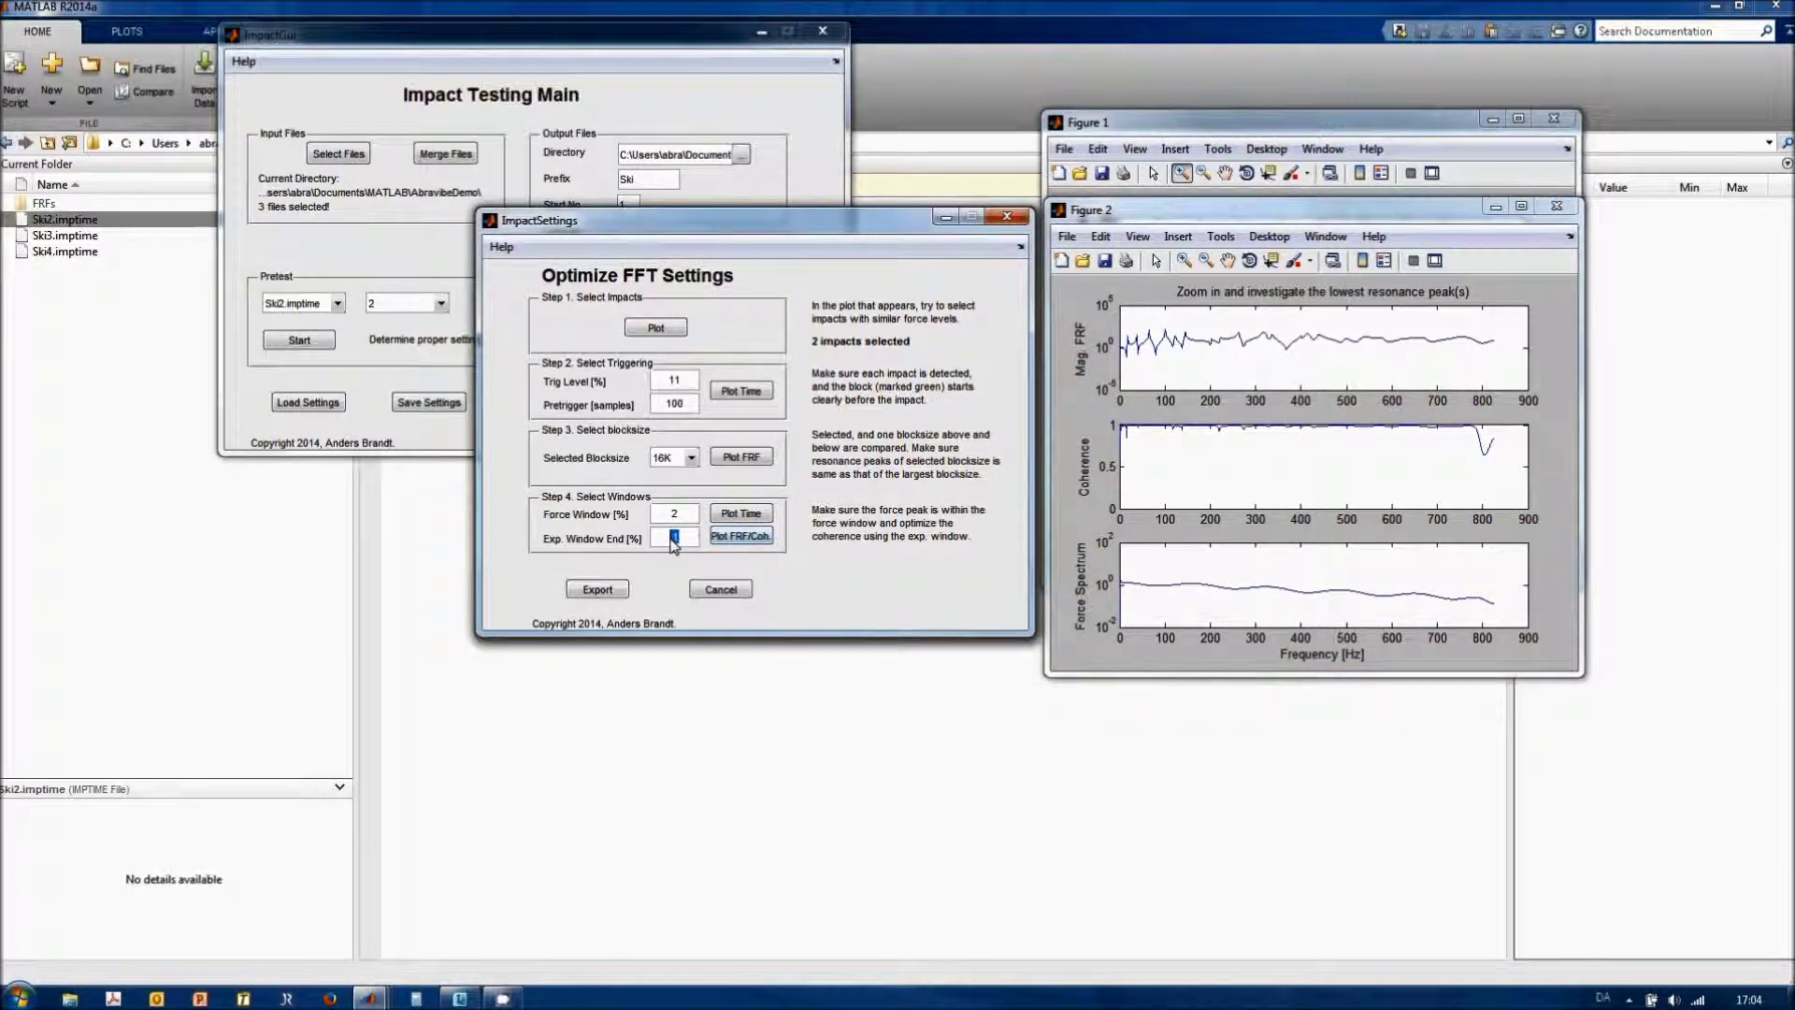
pyautogui.click(737, 539)
# Export the FFT settings and open Impact Processing for Ski2.imptime in Freq. Manual mode.
pyautogui.click(598, 590)
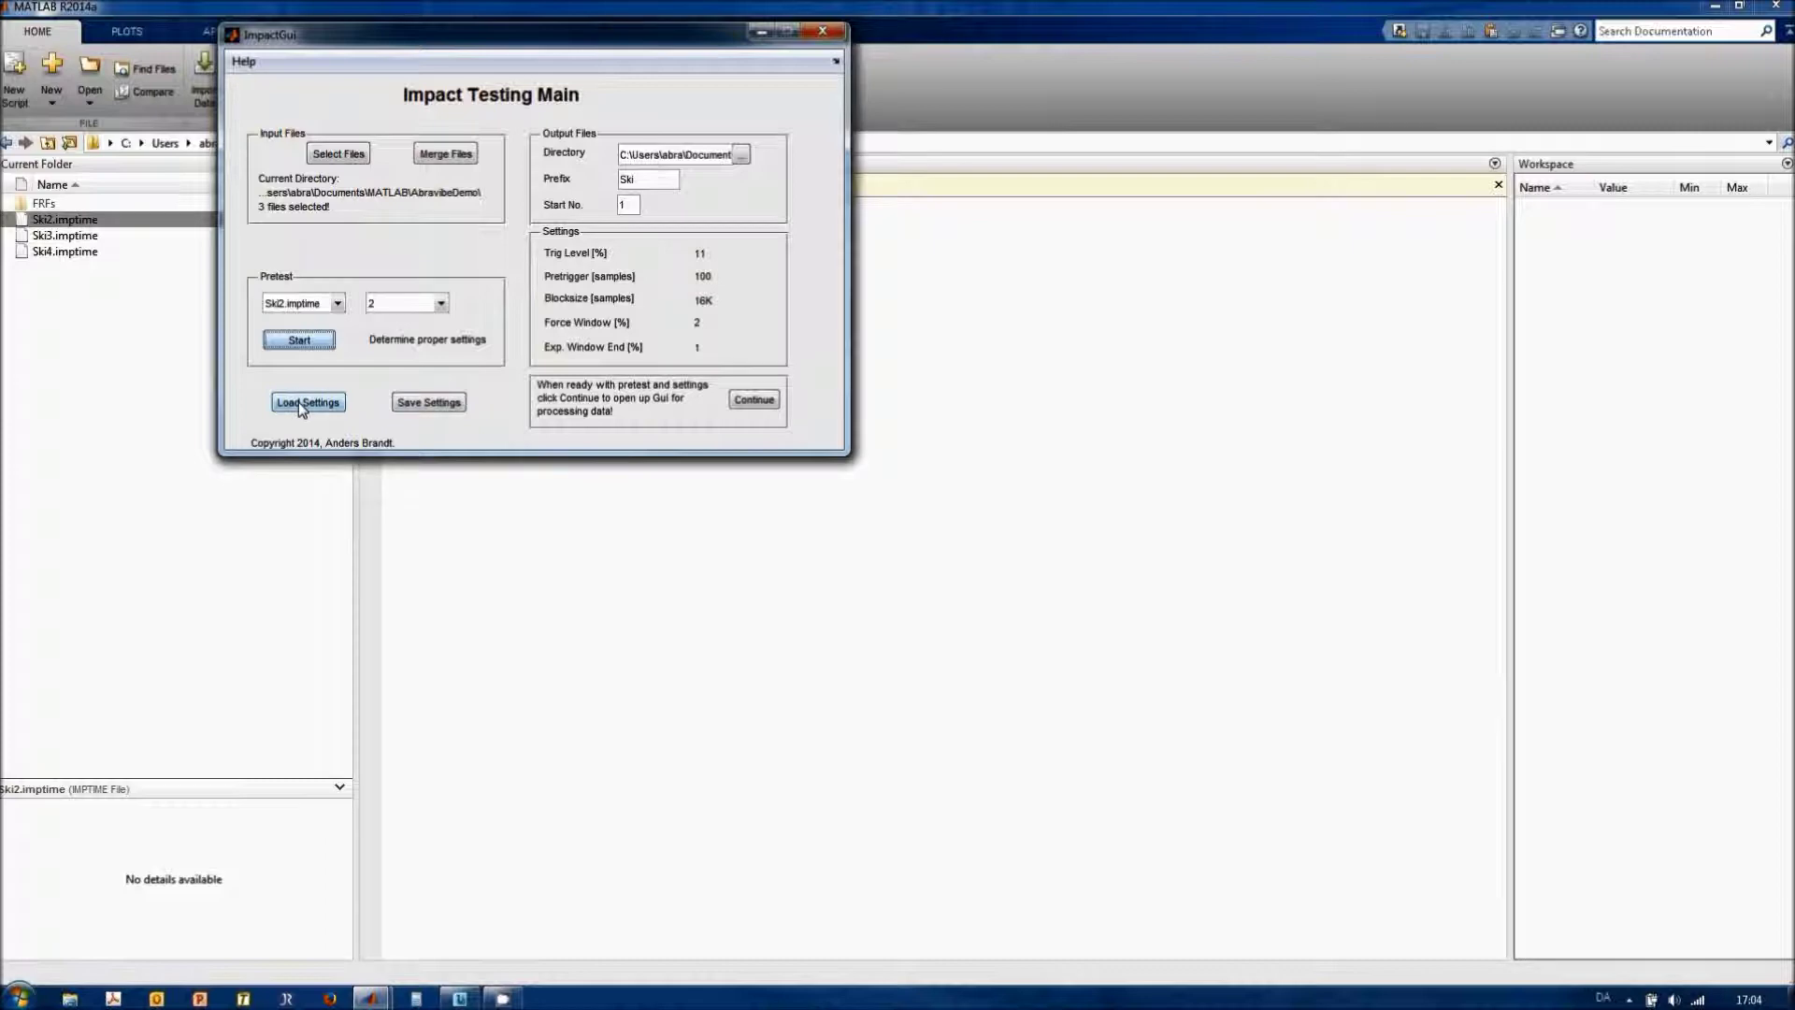
pyautogui.click(756, 400)
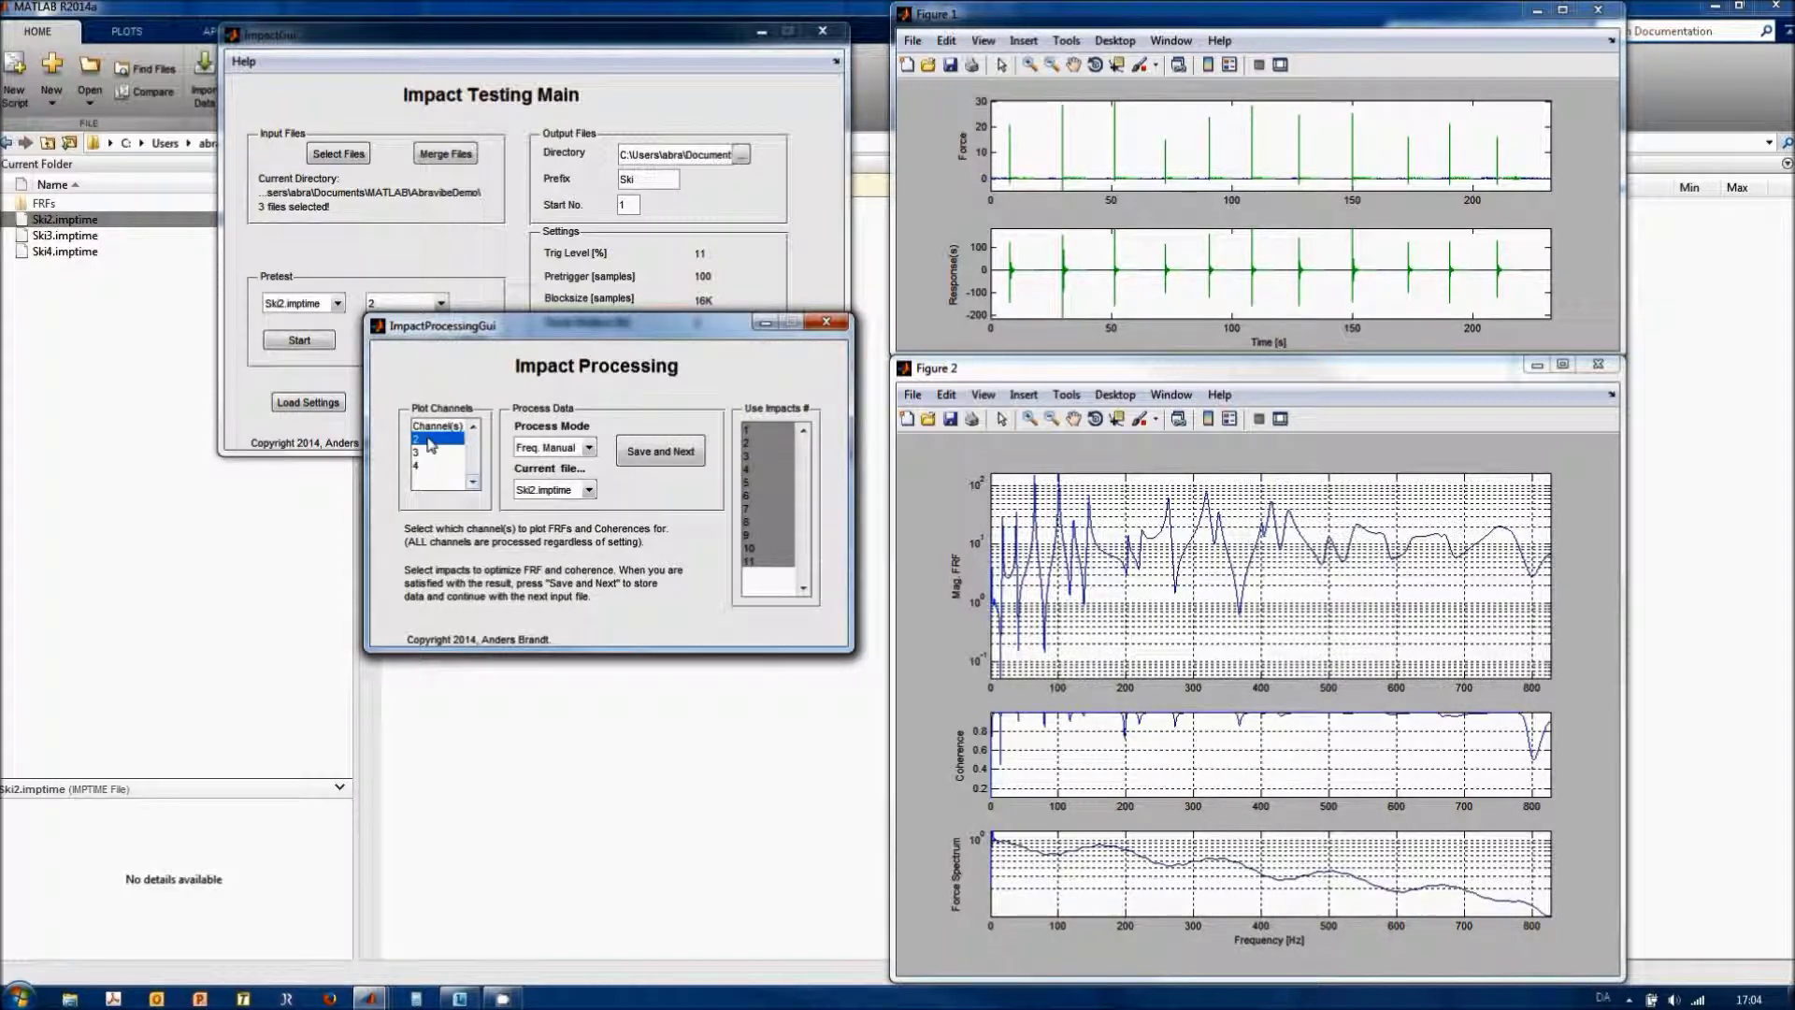
# Plot channels 2–4, then 3, 3–4, 4, and finally channel 2 alone.
pyautogui.moveTo(427, 439); pyautogui.dragTo(432, 479)
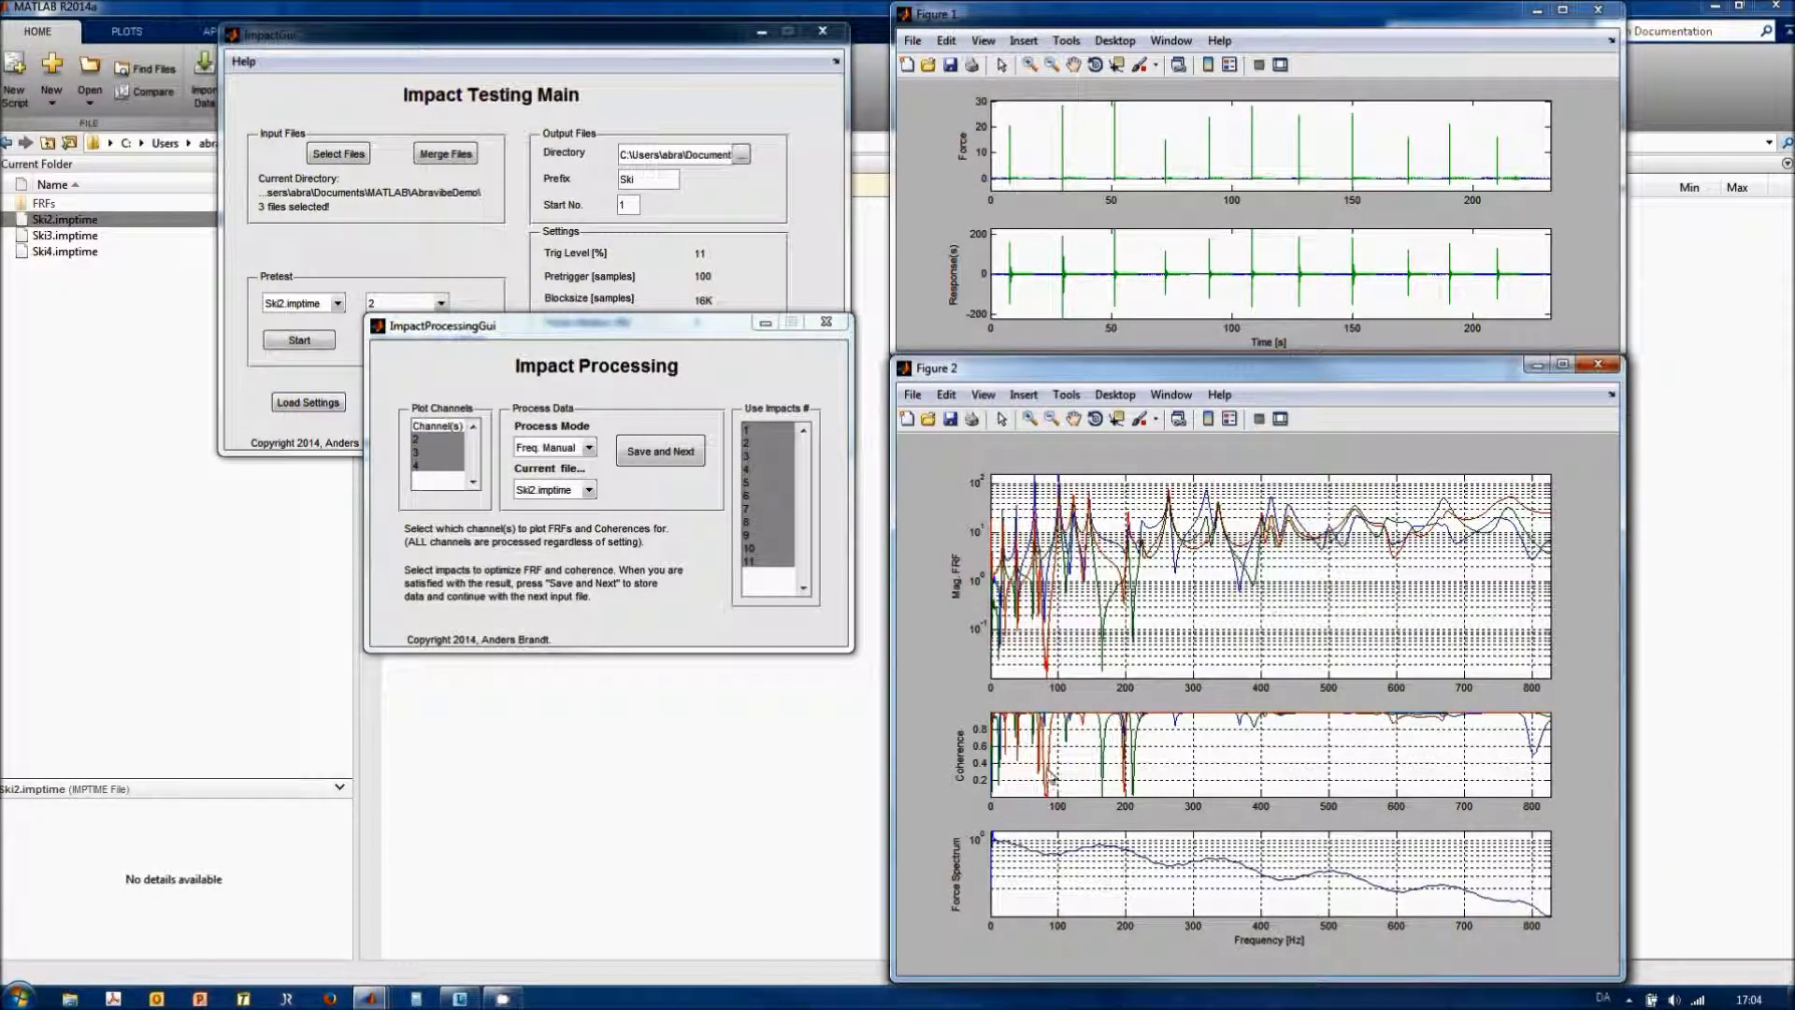
pyautogui.click(427, 453)
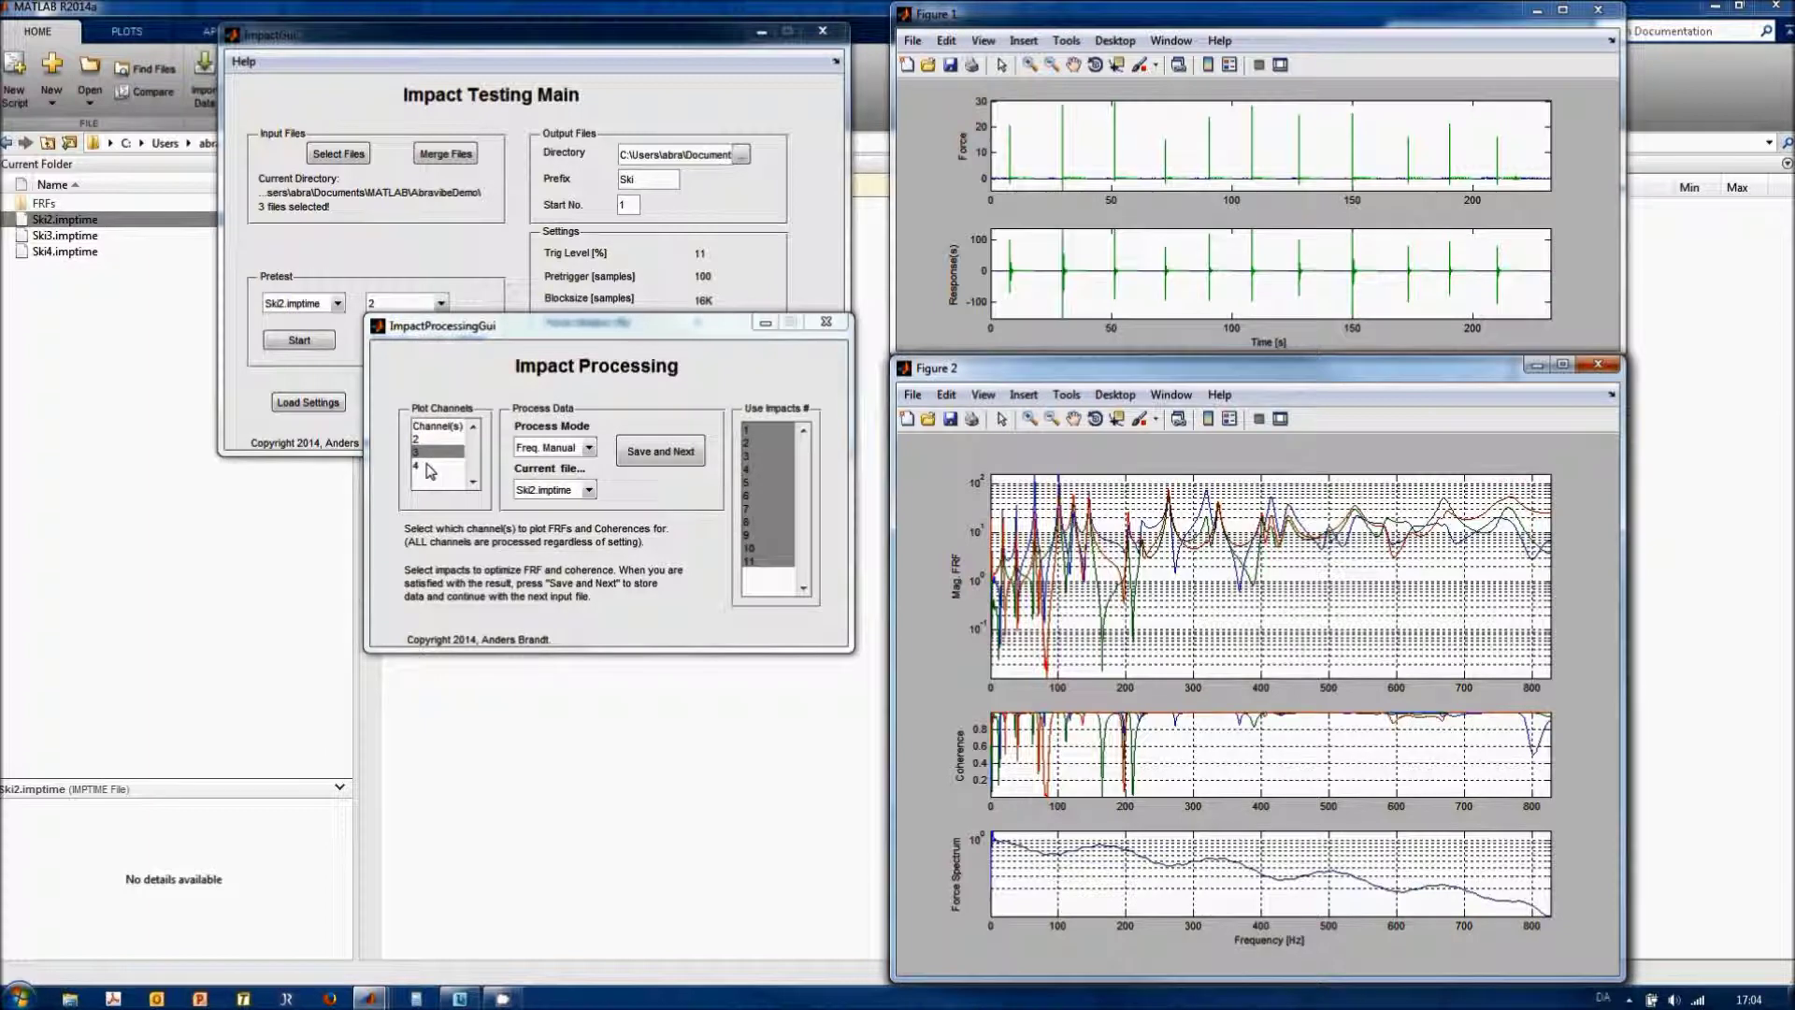
pyautogui.moveTo(428, 459); pyautogui.dragTo(430, 470)
pyautogui.click(430, 470)
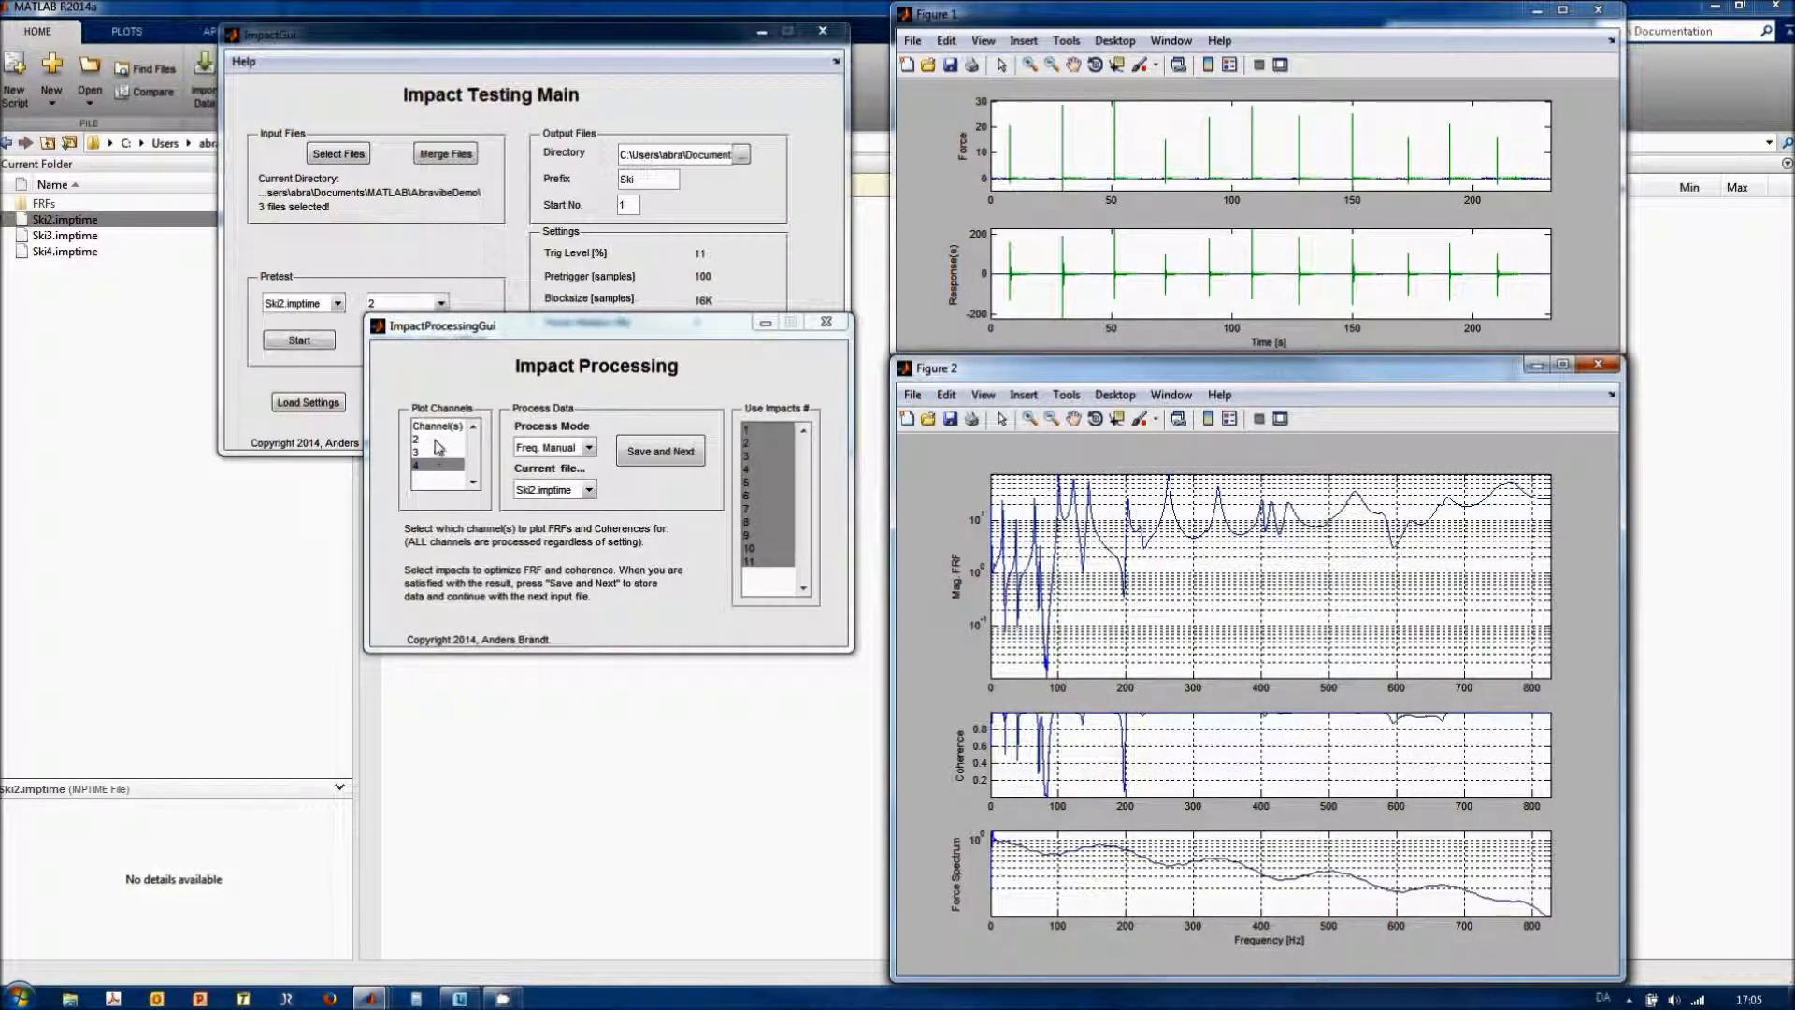
pyautogui.click(435, 439)
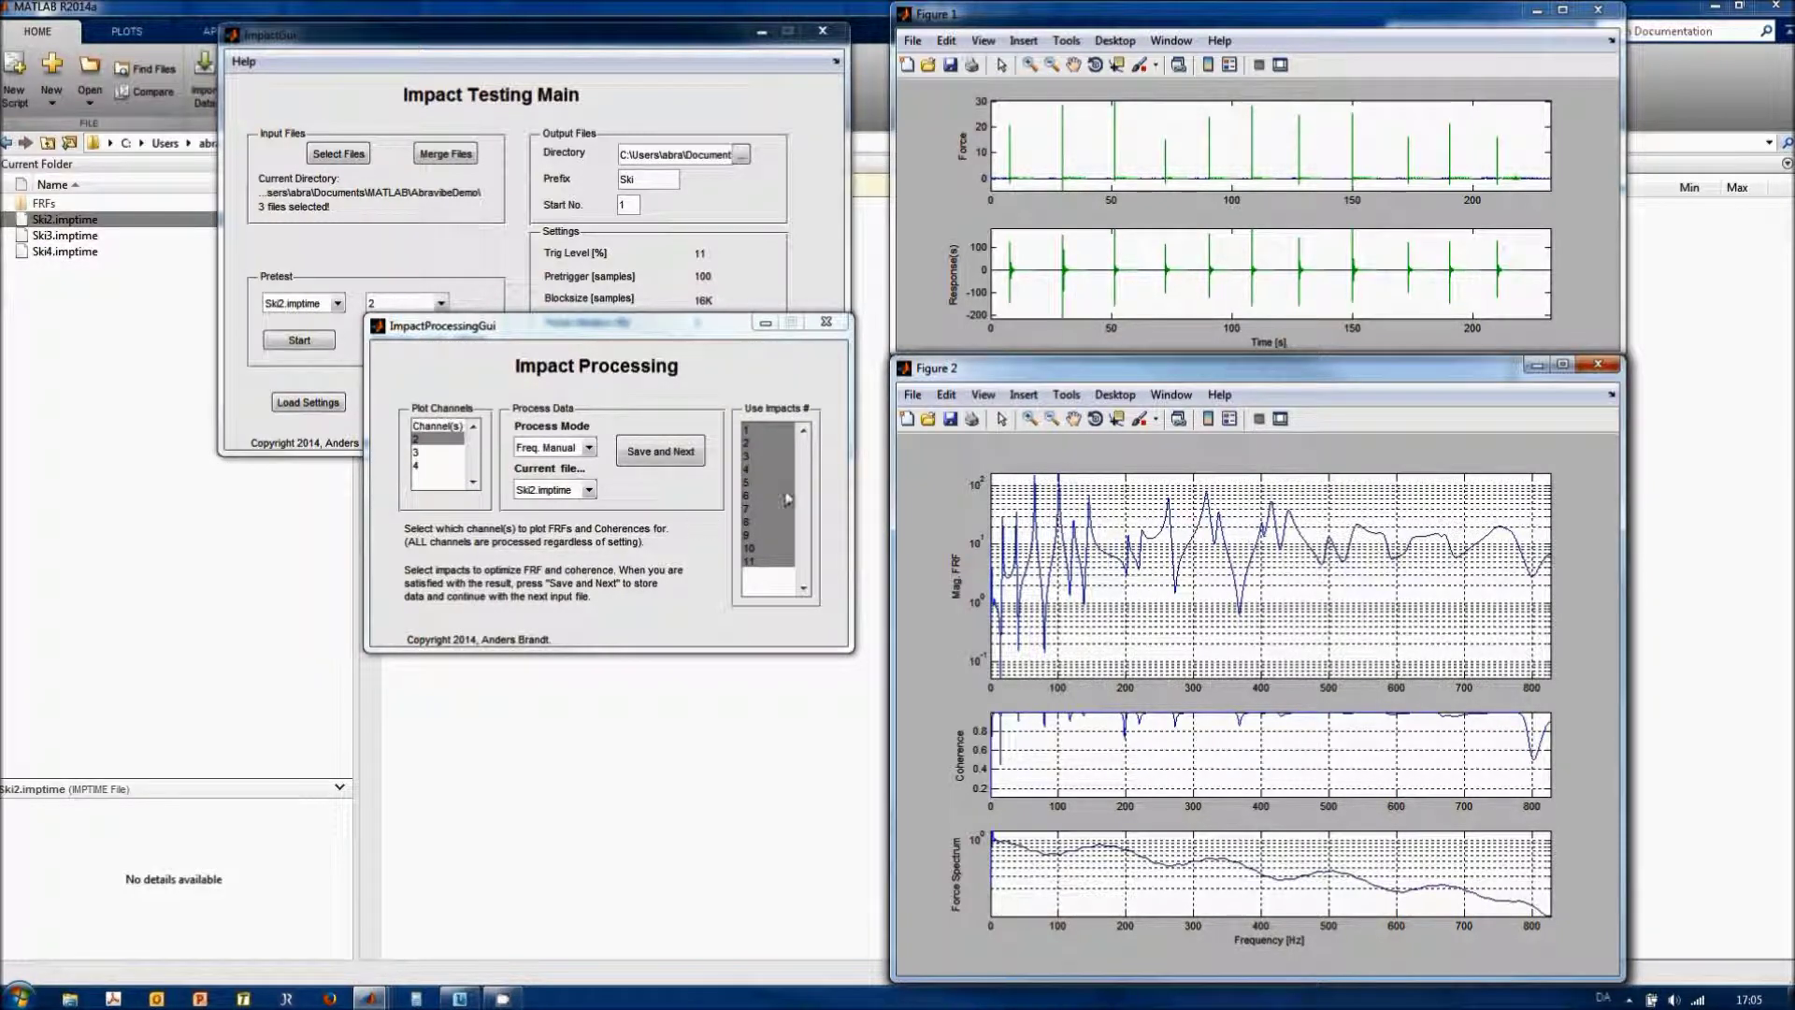
# Exclude impacts 4 through 11 from the averaging, leaving only impacts 1–3.
pyautogui.keyDown('ctrl'); pyautogui.click(761, 548); pyautogui.keyUp('ctrl')
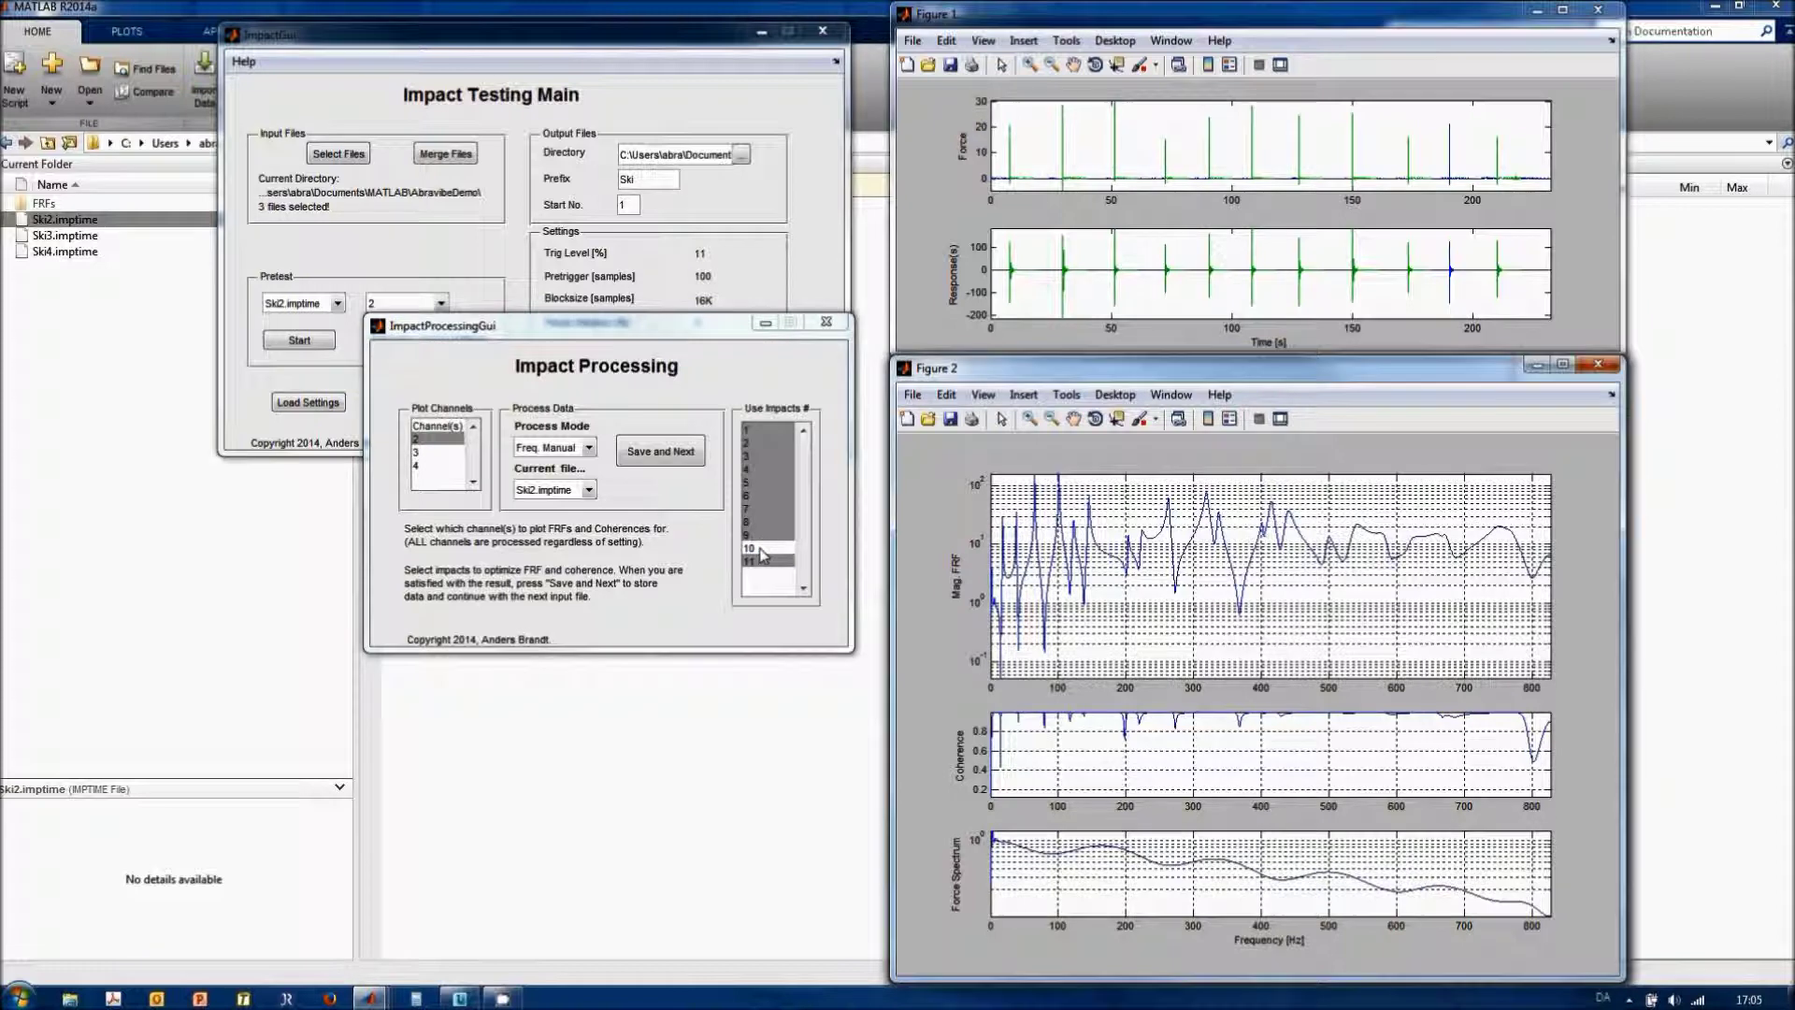
pyautogui.keyDown('ctrl'); pyautogui.click(763, 521); pyautogui.keyUp('ctrl')
pyautogui.keyDown('ctrl'); pyautogui.click(765, 509); pyautogui.keyUp('ctrl')
pyautogui.keyDown('ctrl'); pyautogui.click(767, 484); pyautogui.keyUp('ctrl')
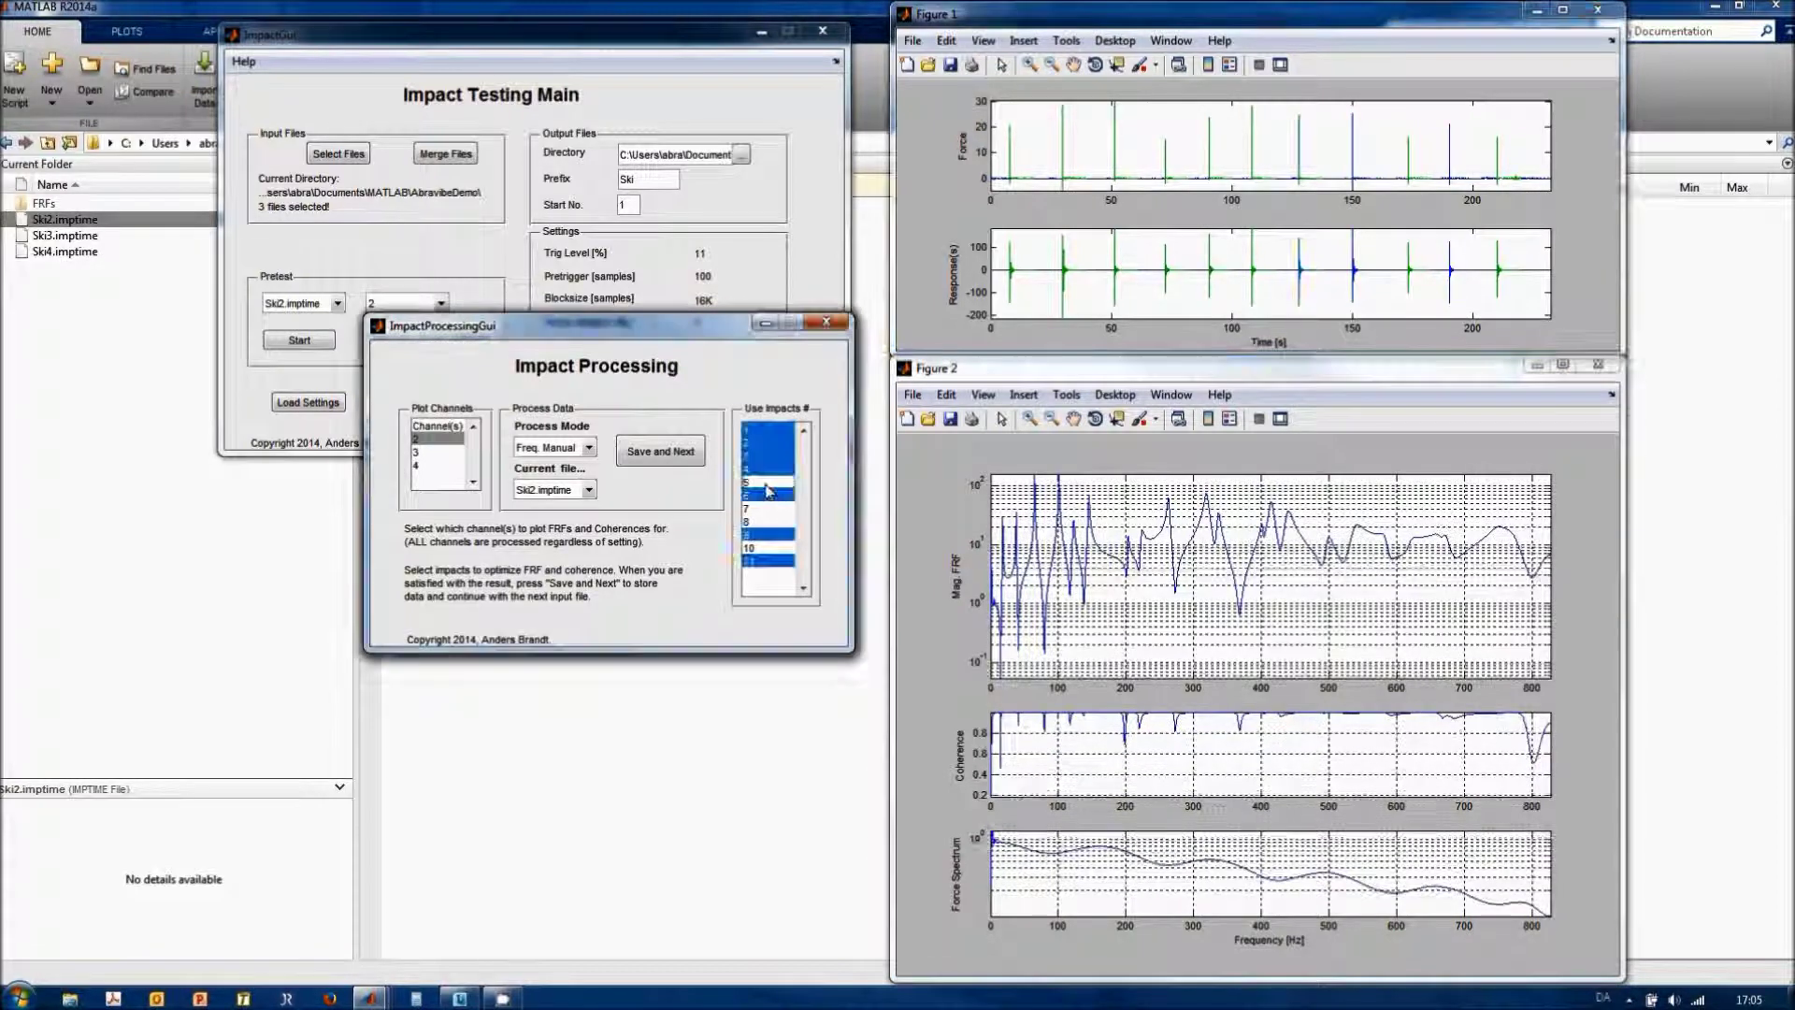
pyautogui.keyDown('ctrl'); pyautogui.click(767, 494); pyautogui.keyUp('ctrl')
pyautogui.keyDown('ctrl'); pyautogui.click(764, 468); pyautogui.keyUp('ctrl')
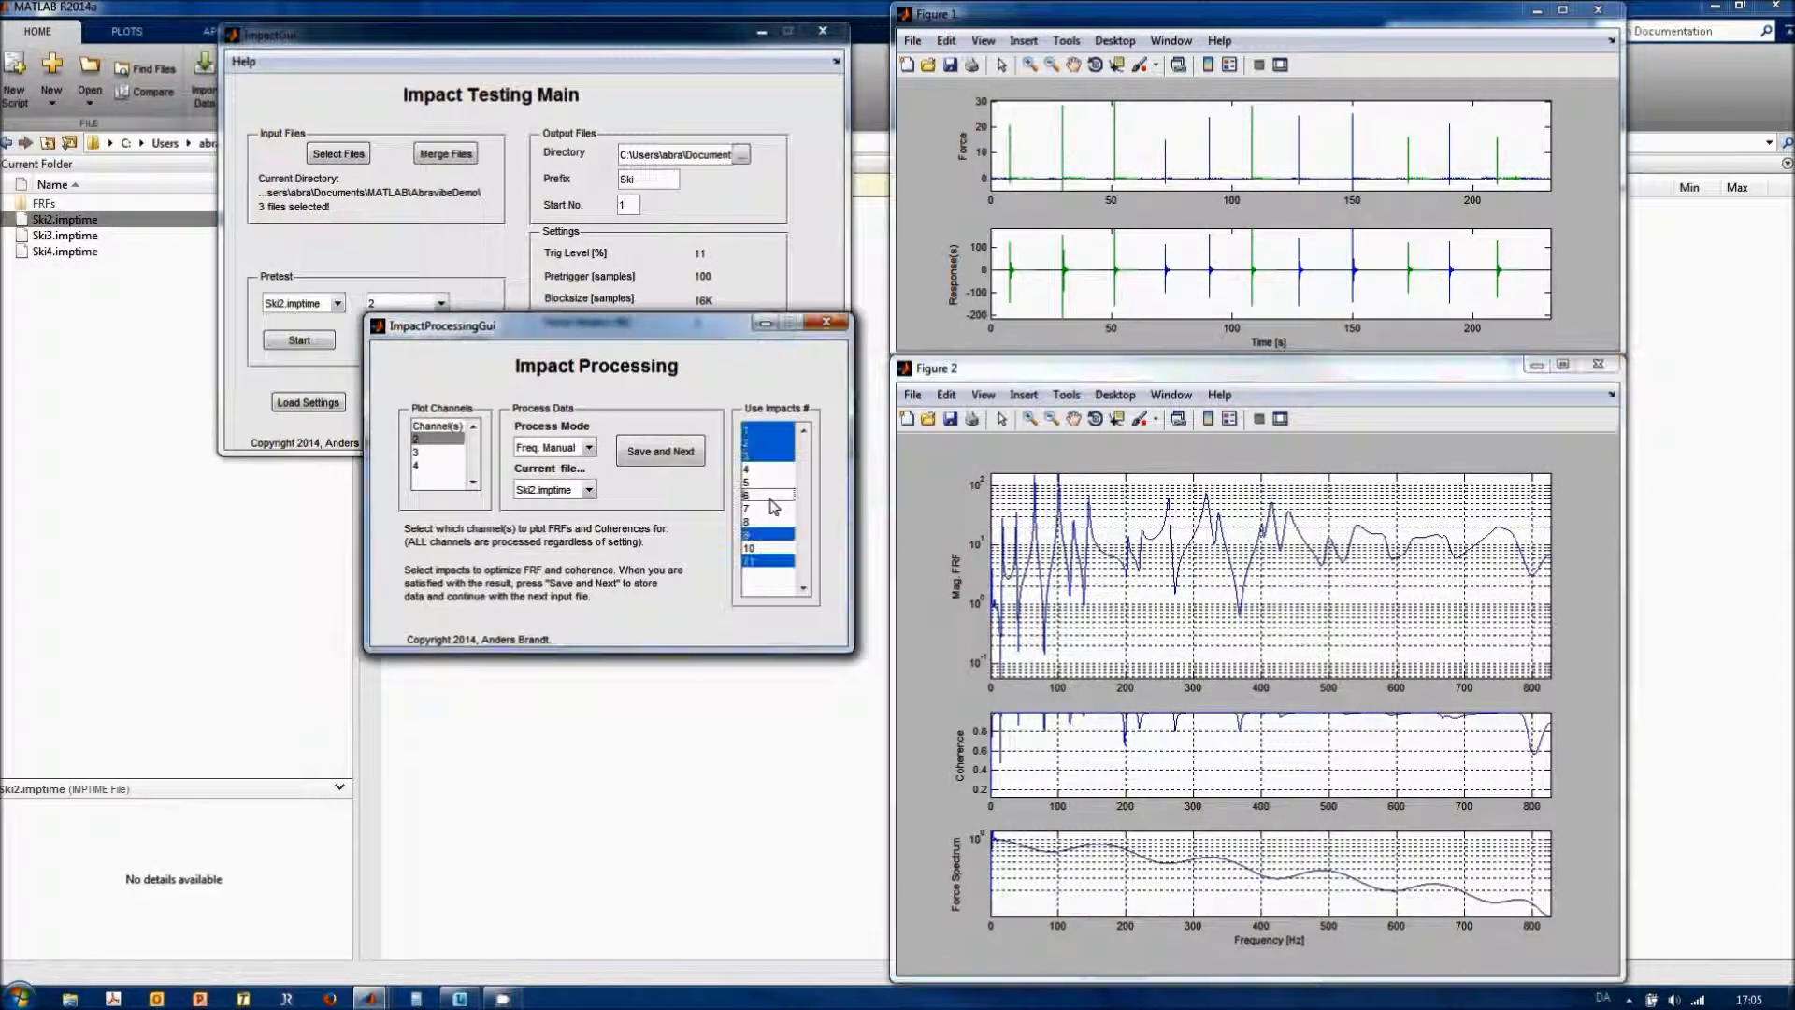
pyautogui.keyDown('ctrl'); pyautogui.click(767, 561); pyautogui.keyUp('ctrl')
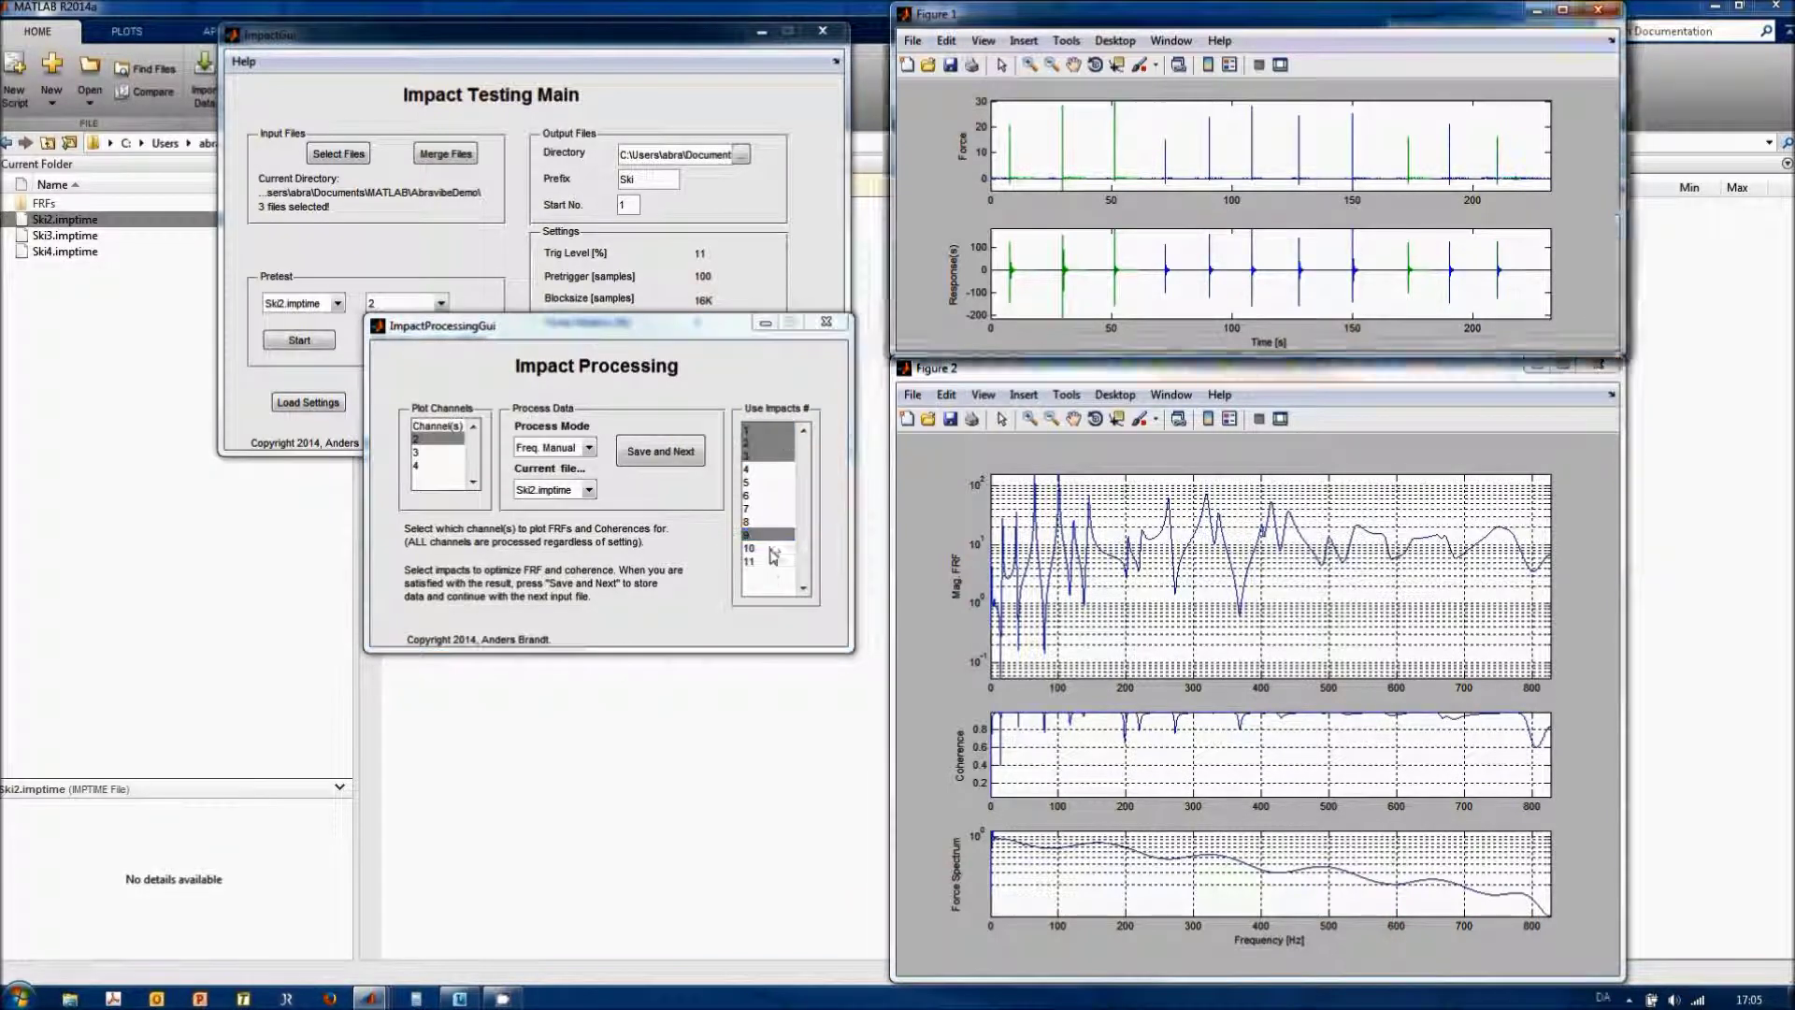
pyautogui.keyDown('ctrl'); pyautogui.click(769, 534); pyautogui.keyUp('ctrl')
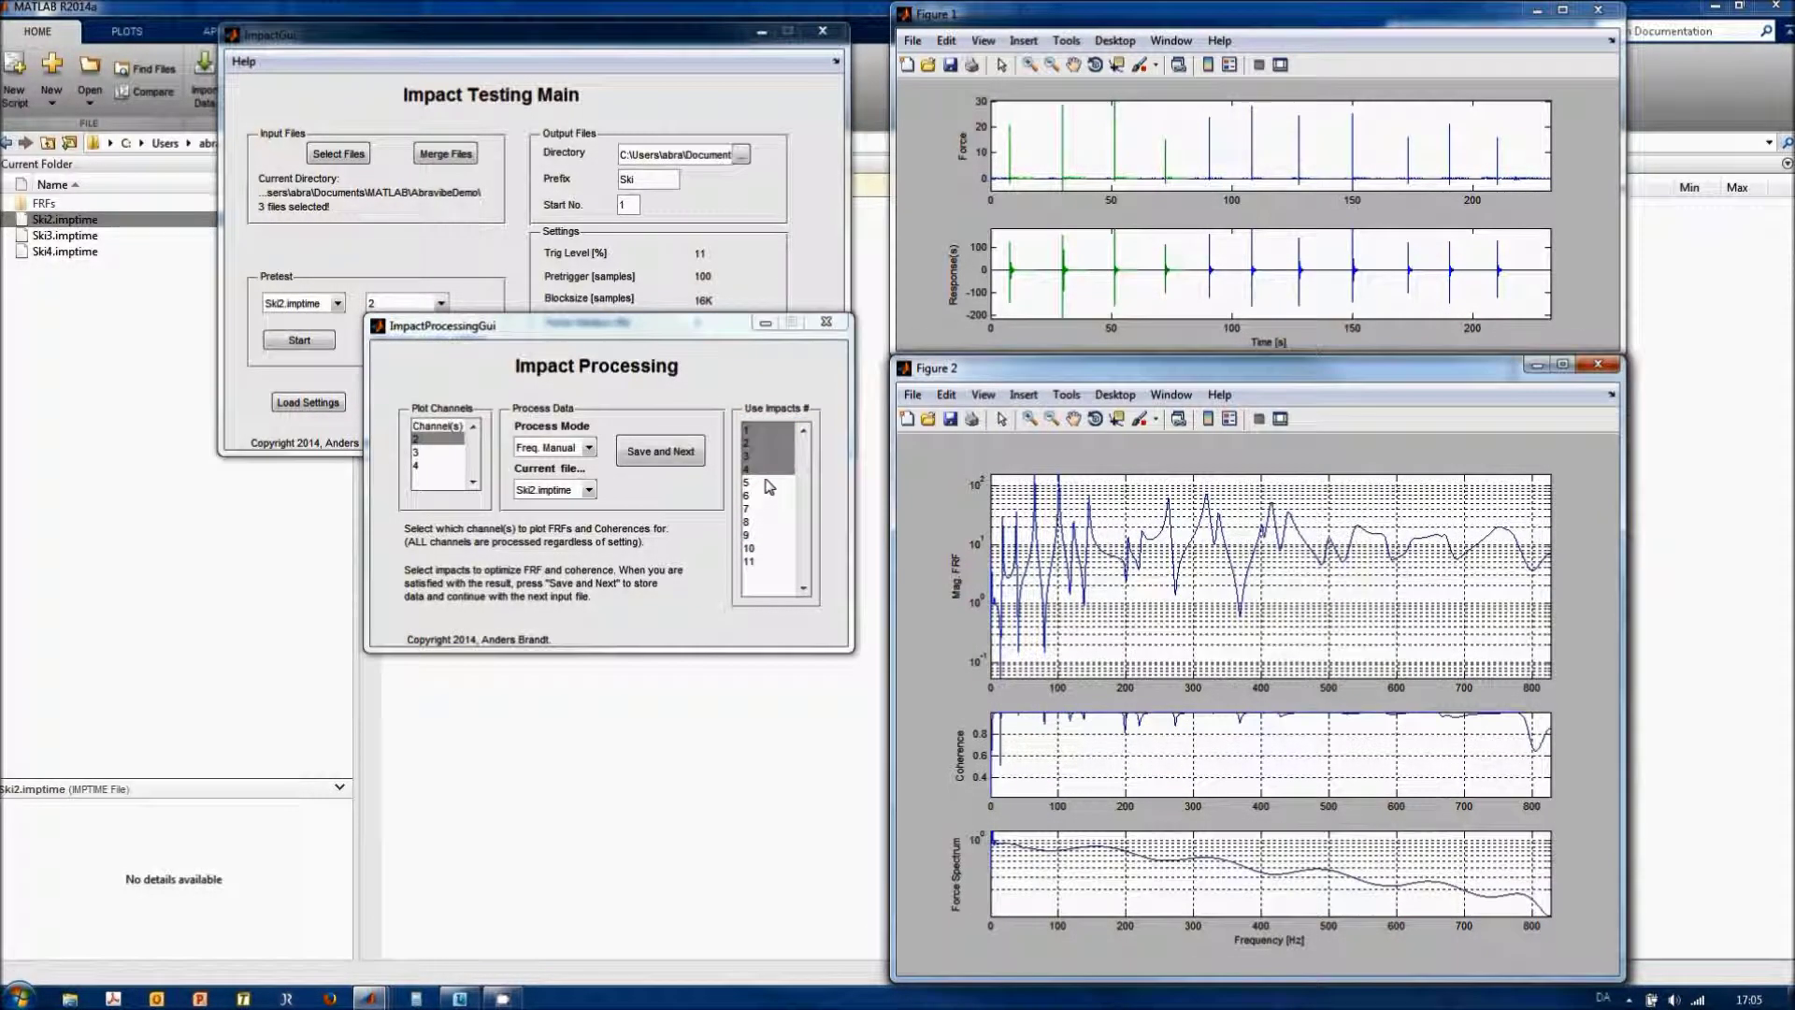
# Settle the FRF averaging on impacts 1, 2, 3 and 5.
pyautogui.keyDown('ctrl'); pyautogui.click(767, 482); pyautogui.keyUp('ctrl')
pyautogui.keyDown('ctrl'); pyautogui.click(770, 496); pyautogui.keyUp('ctrl')
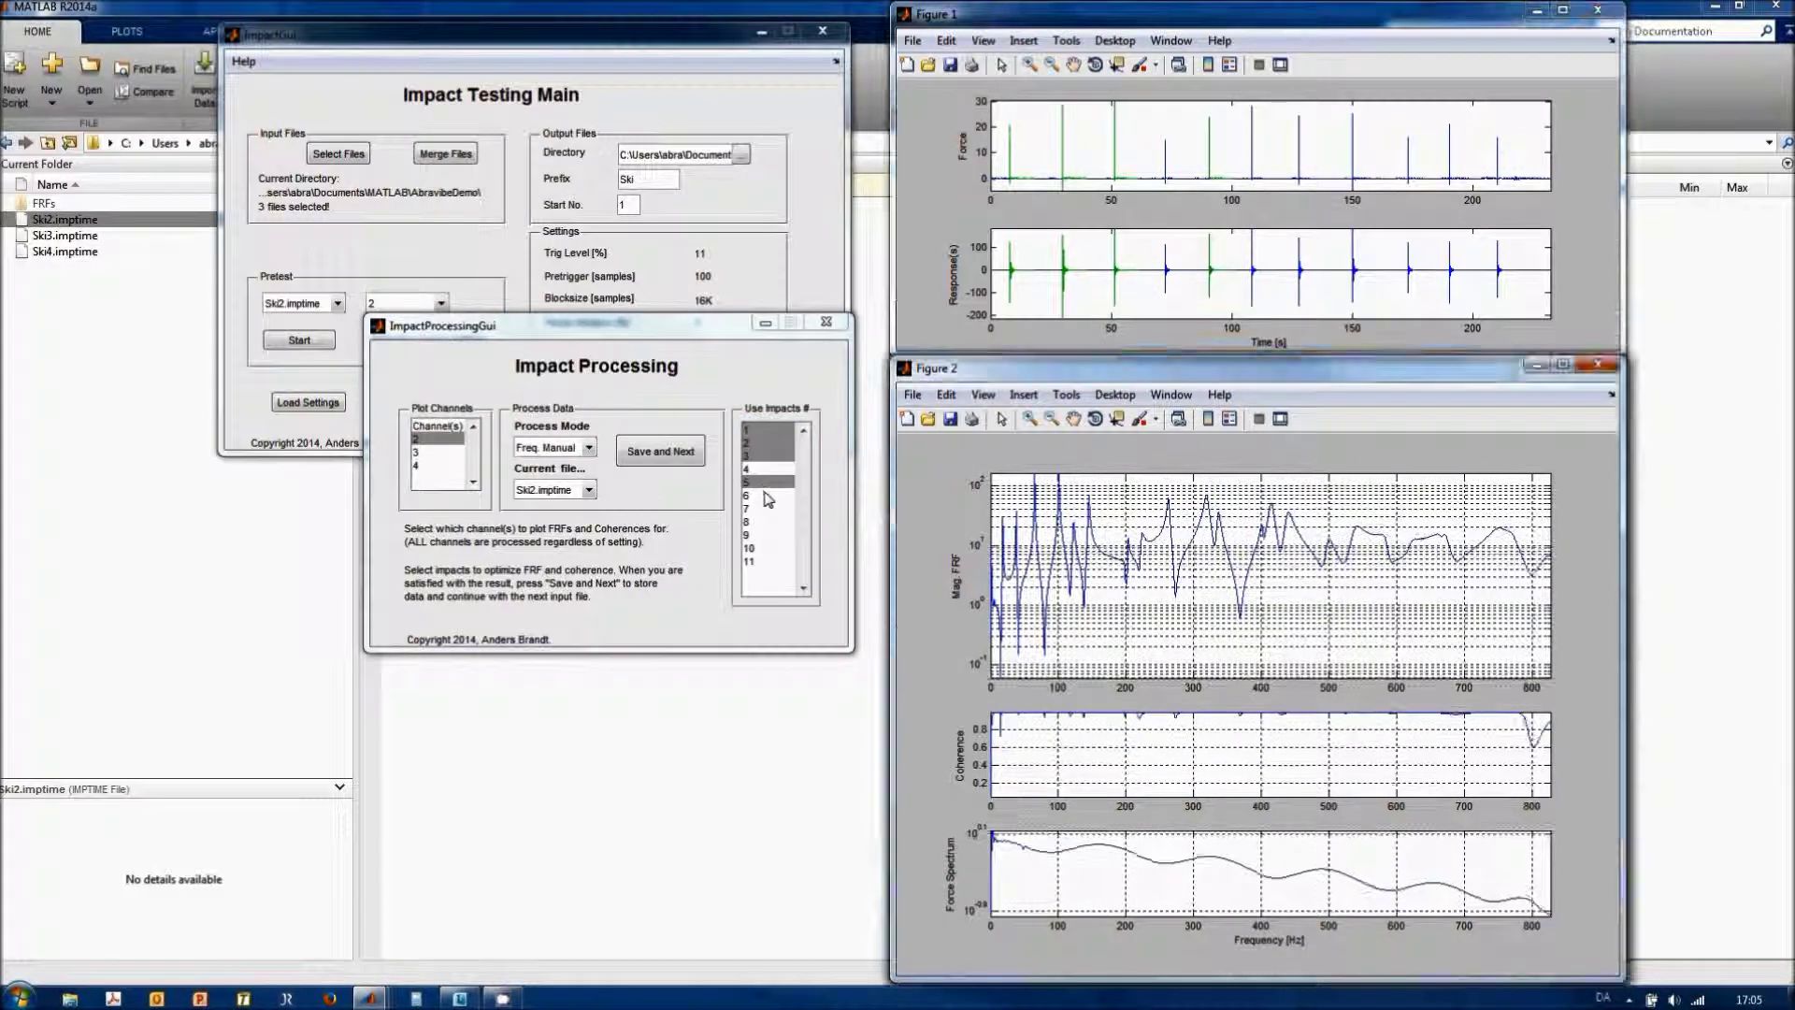
pyautogui.keyDown('ctrl'); pyautogui.click(776, 496); pyautogui.keyUp('ctrl')
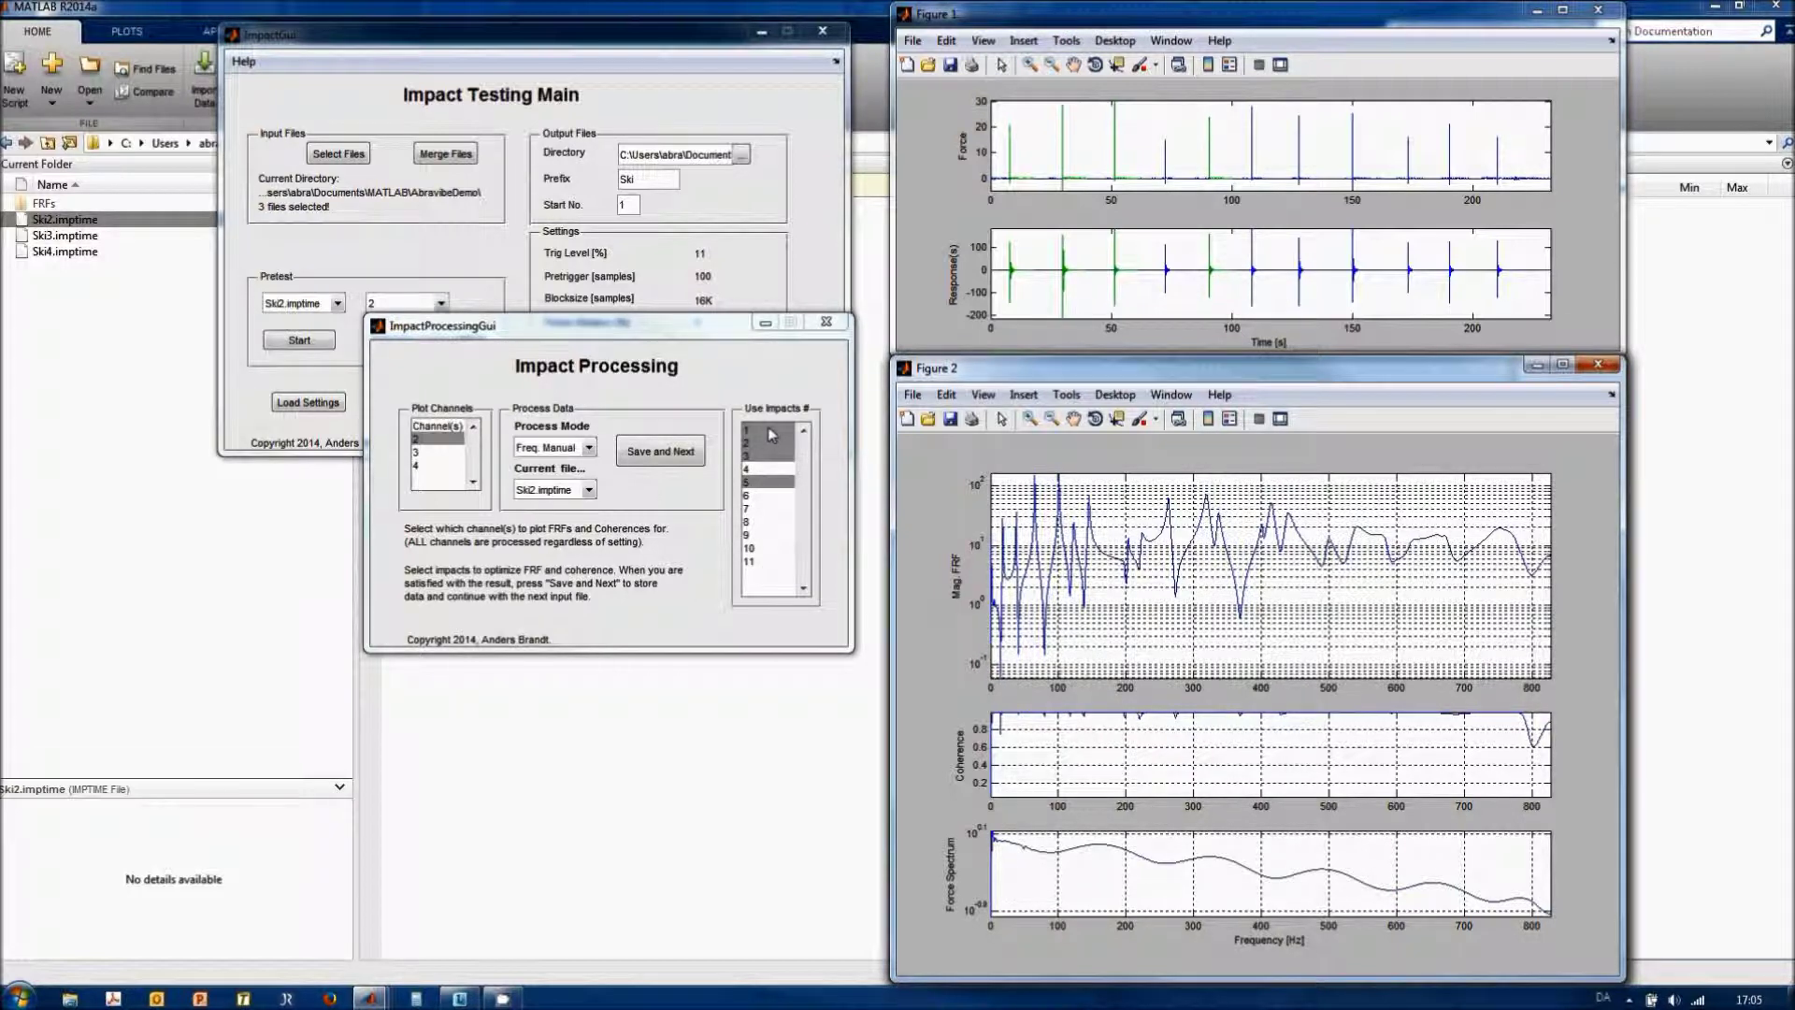
pyautogui.moveTo(770, 434); pyautogui.dragTo(771, 603)
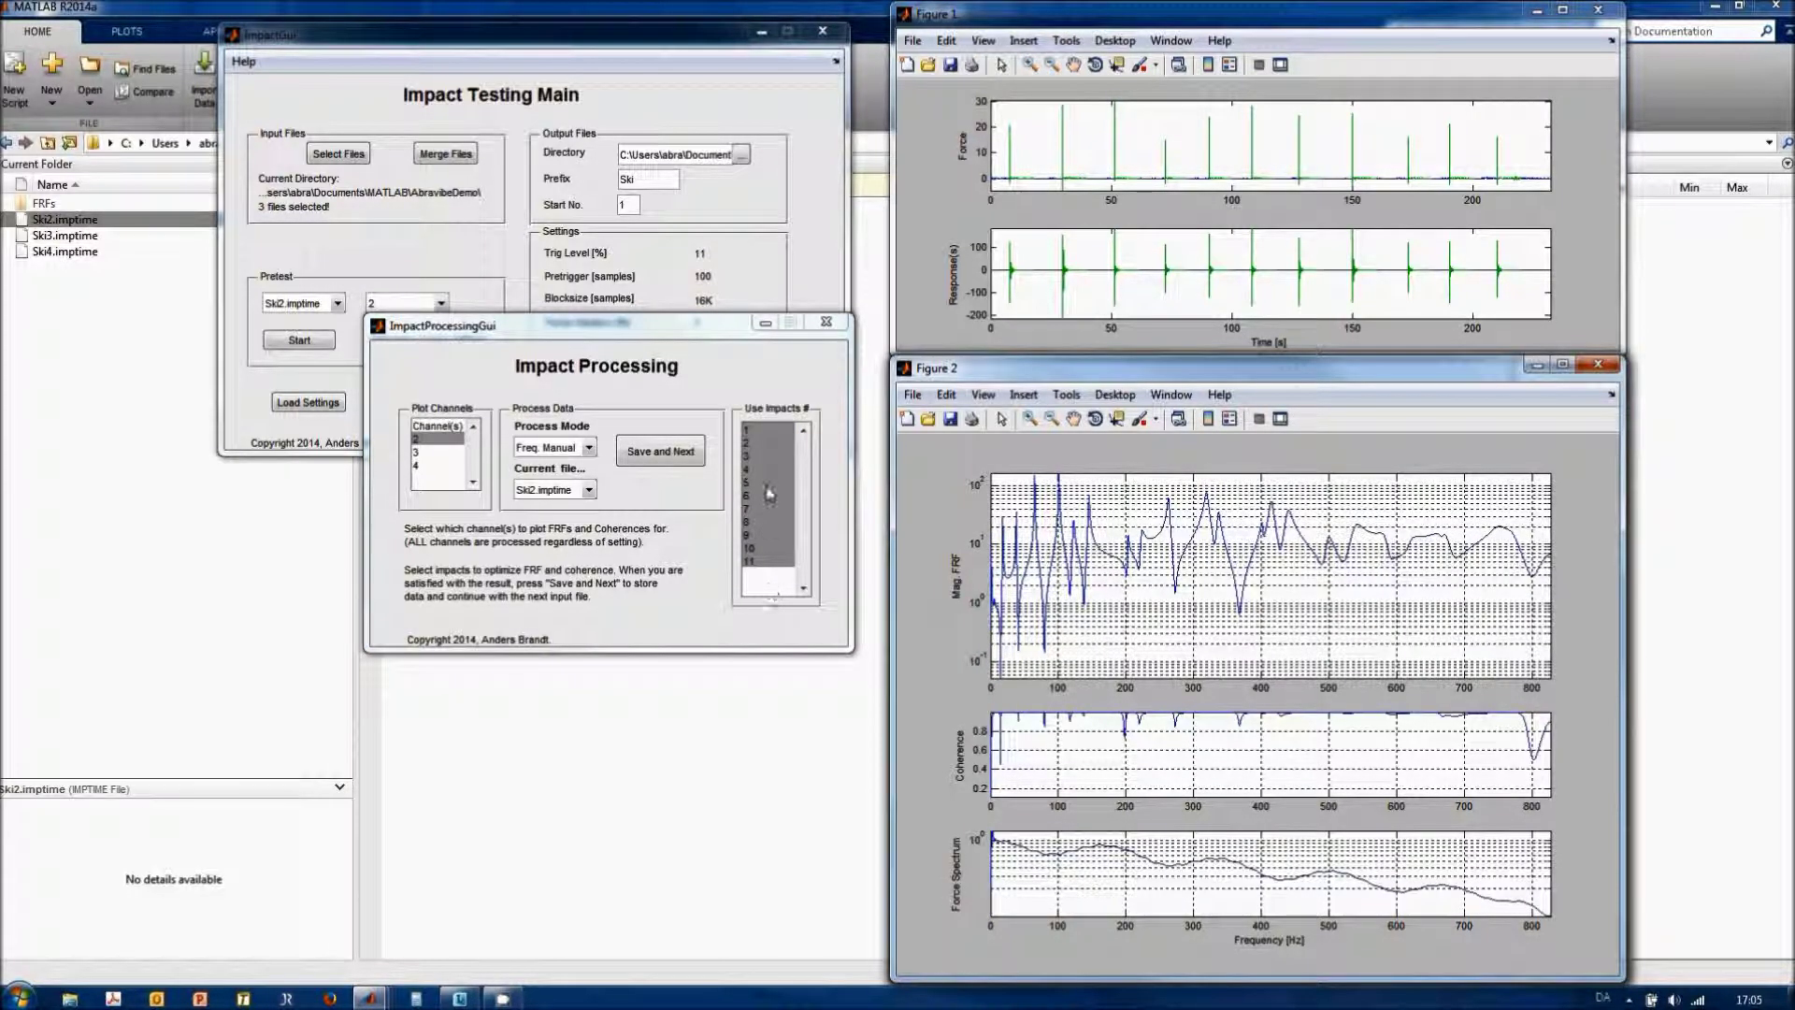
pyautogui.moveTo(769, 430); pyautogui.dragTo(768, 455)
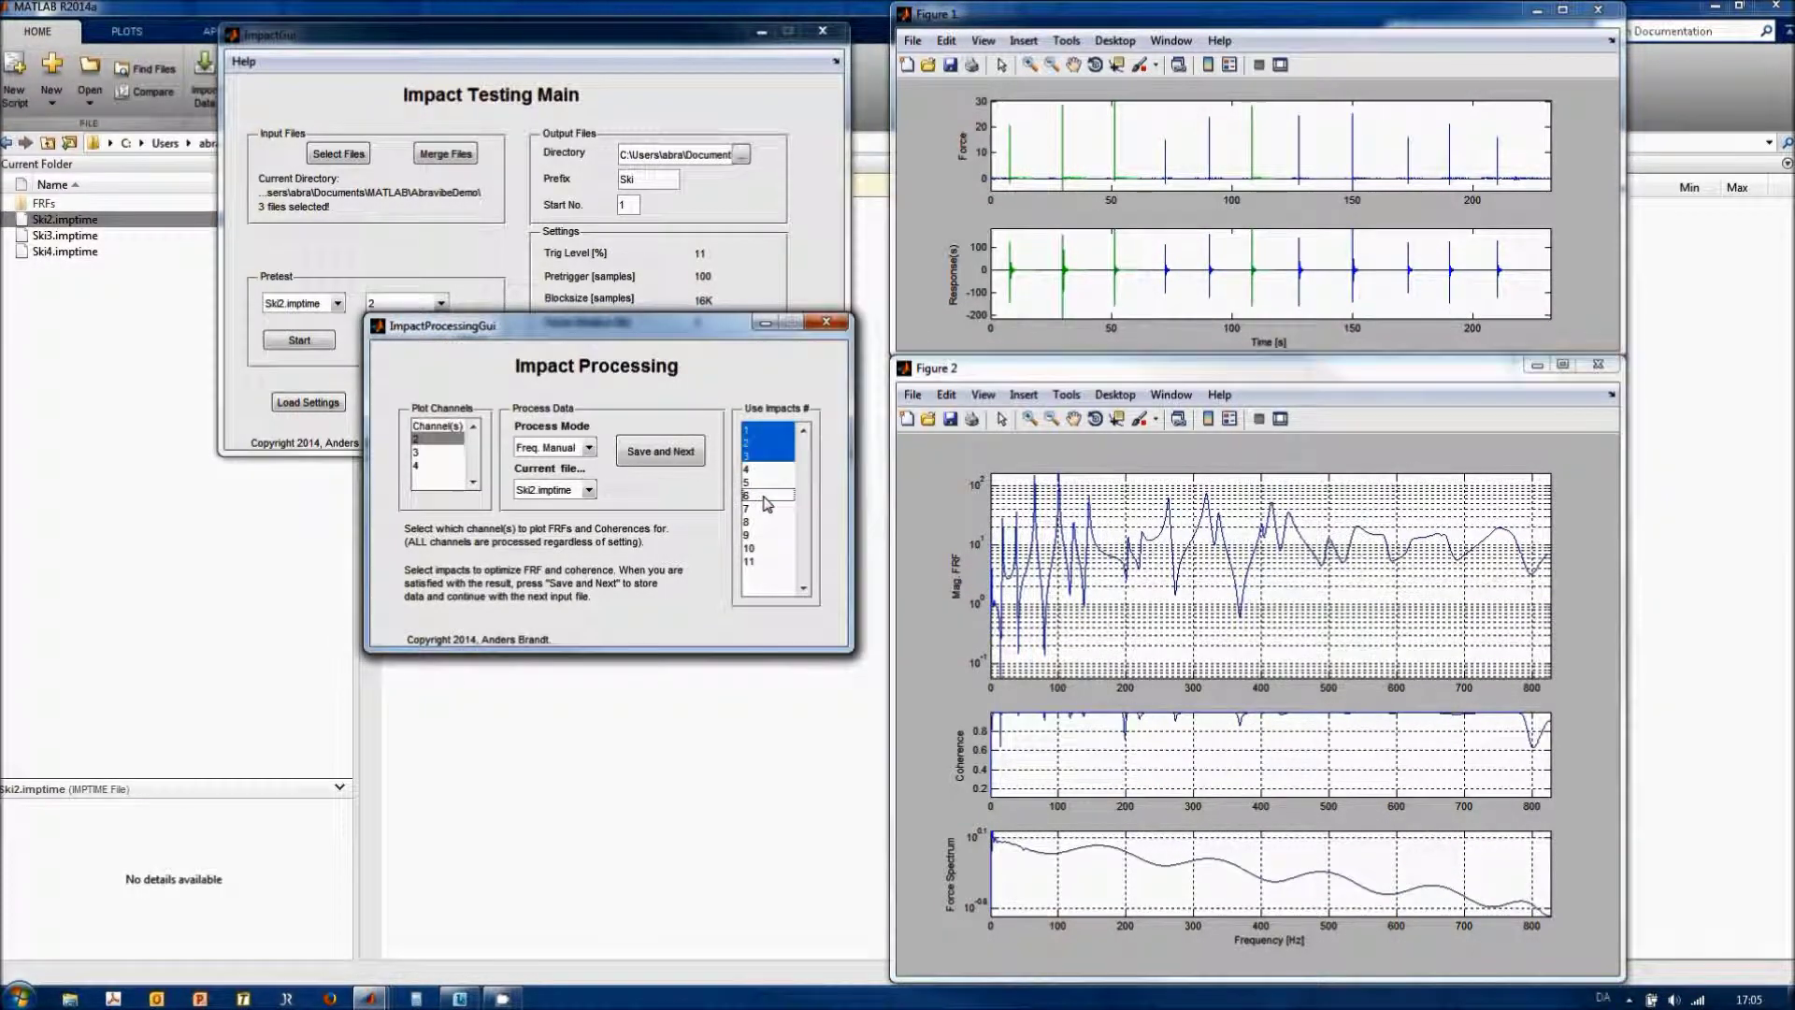
pyautogui.moveTo(762, 484); pyautogui.dragTo(765, 494)
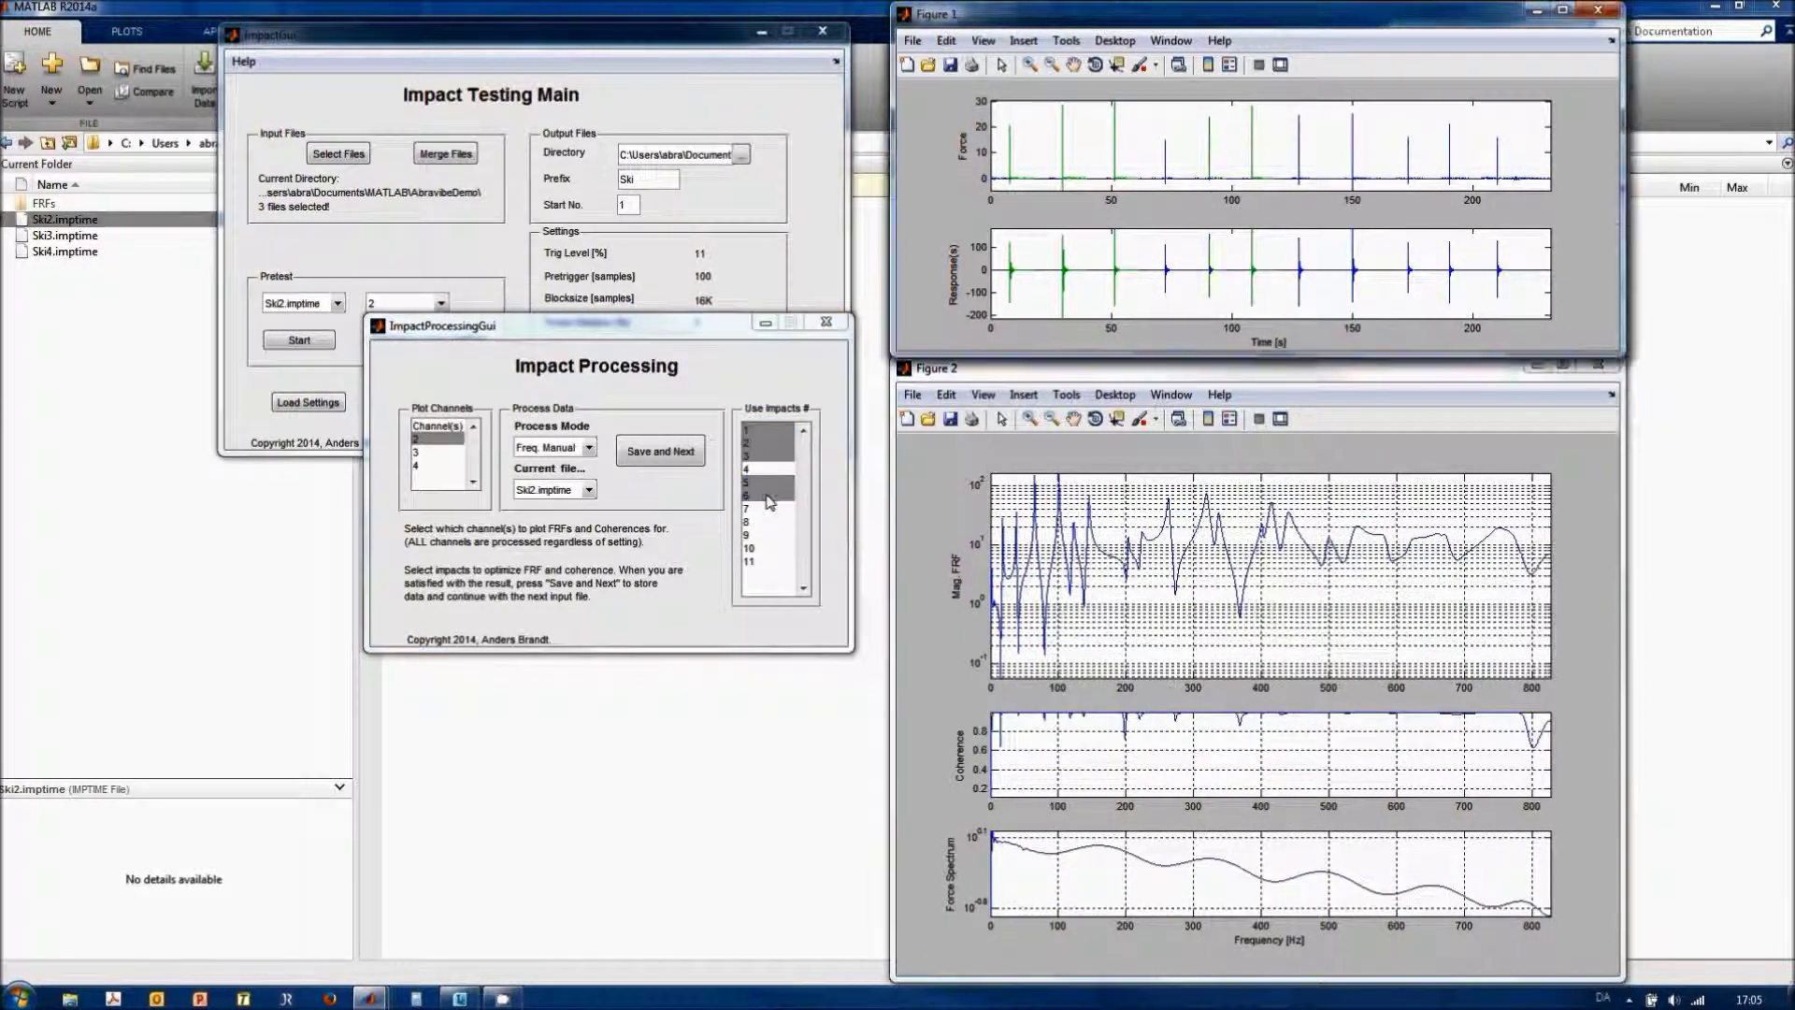
pyautogui.keyDown('ctrl'); pyautogui.click(767, 496); pyautogui.keyUp('ctrl')
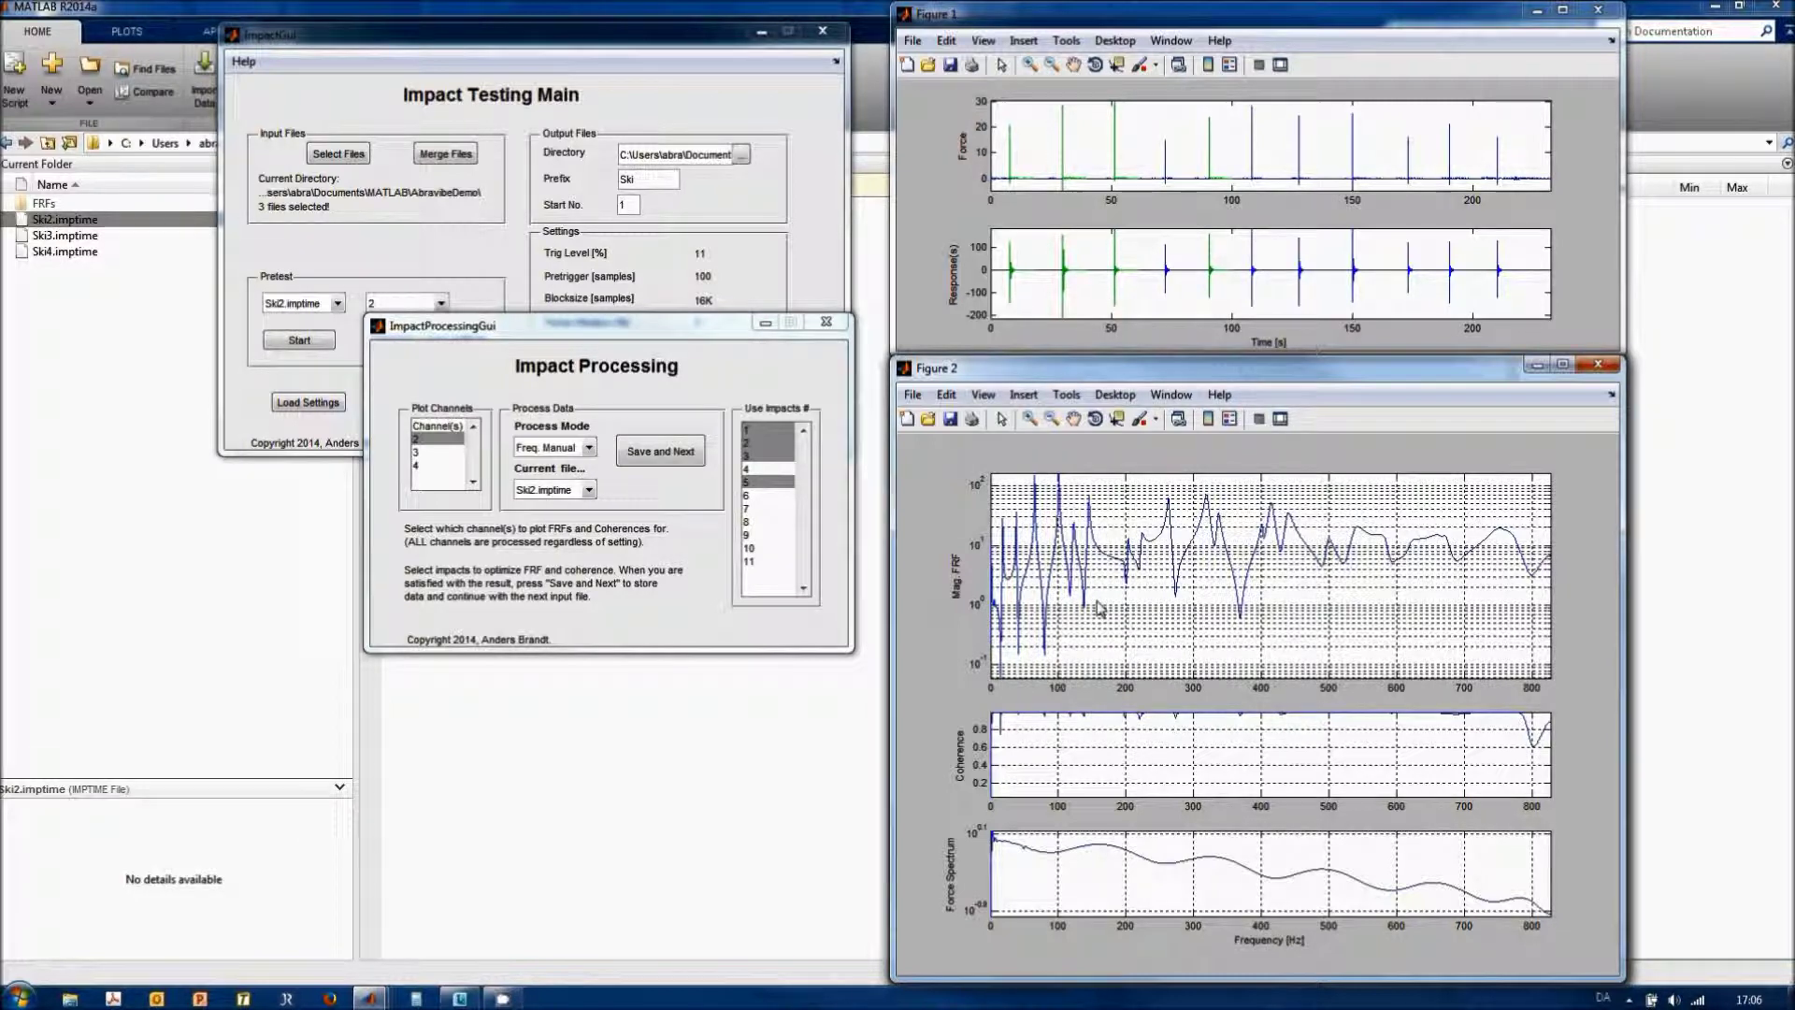
pyautogui.click(589, 448)
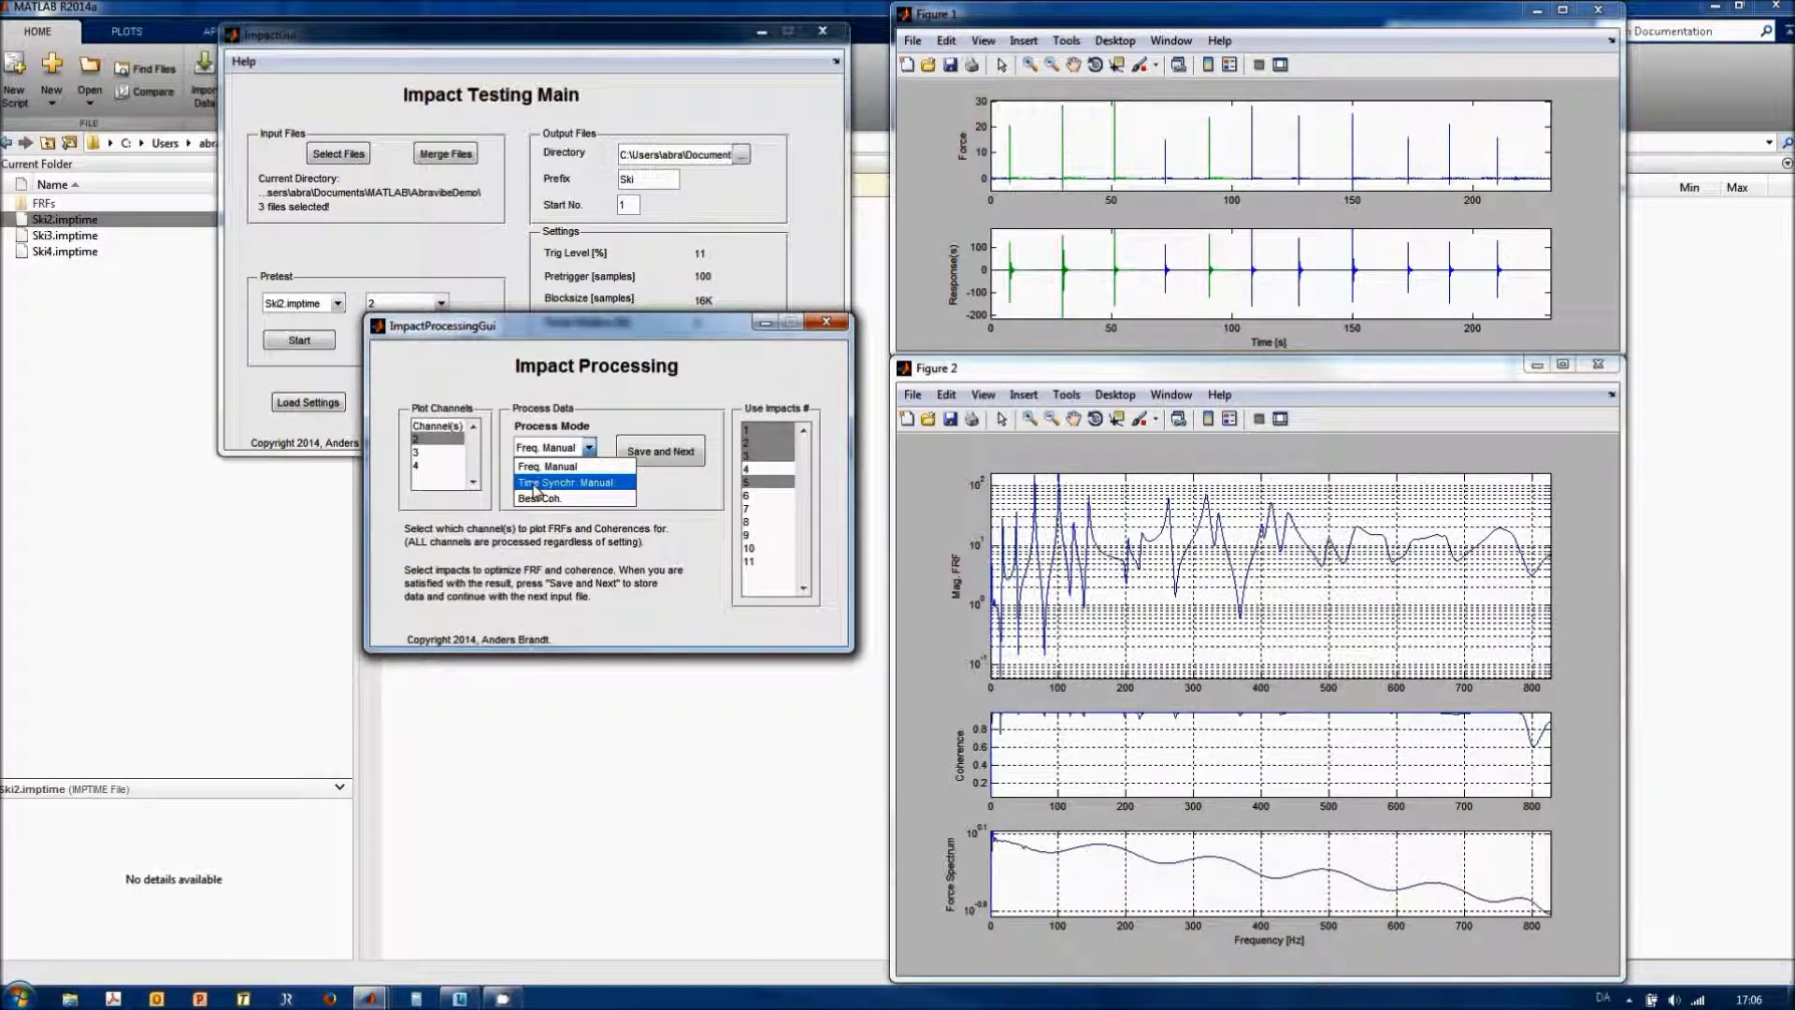
# Switch the process mode to Time Synchr. Manual to recalculate coherence and force spectrum.
pyautogui.click(535, 482)
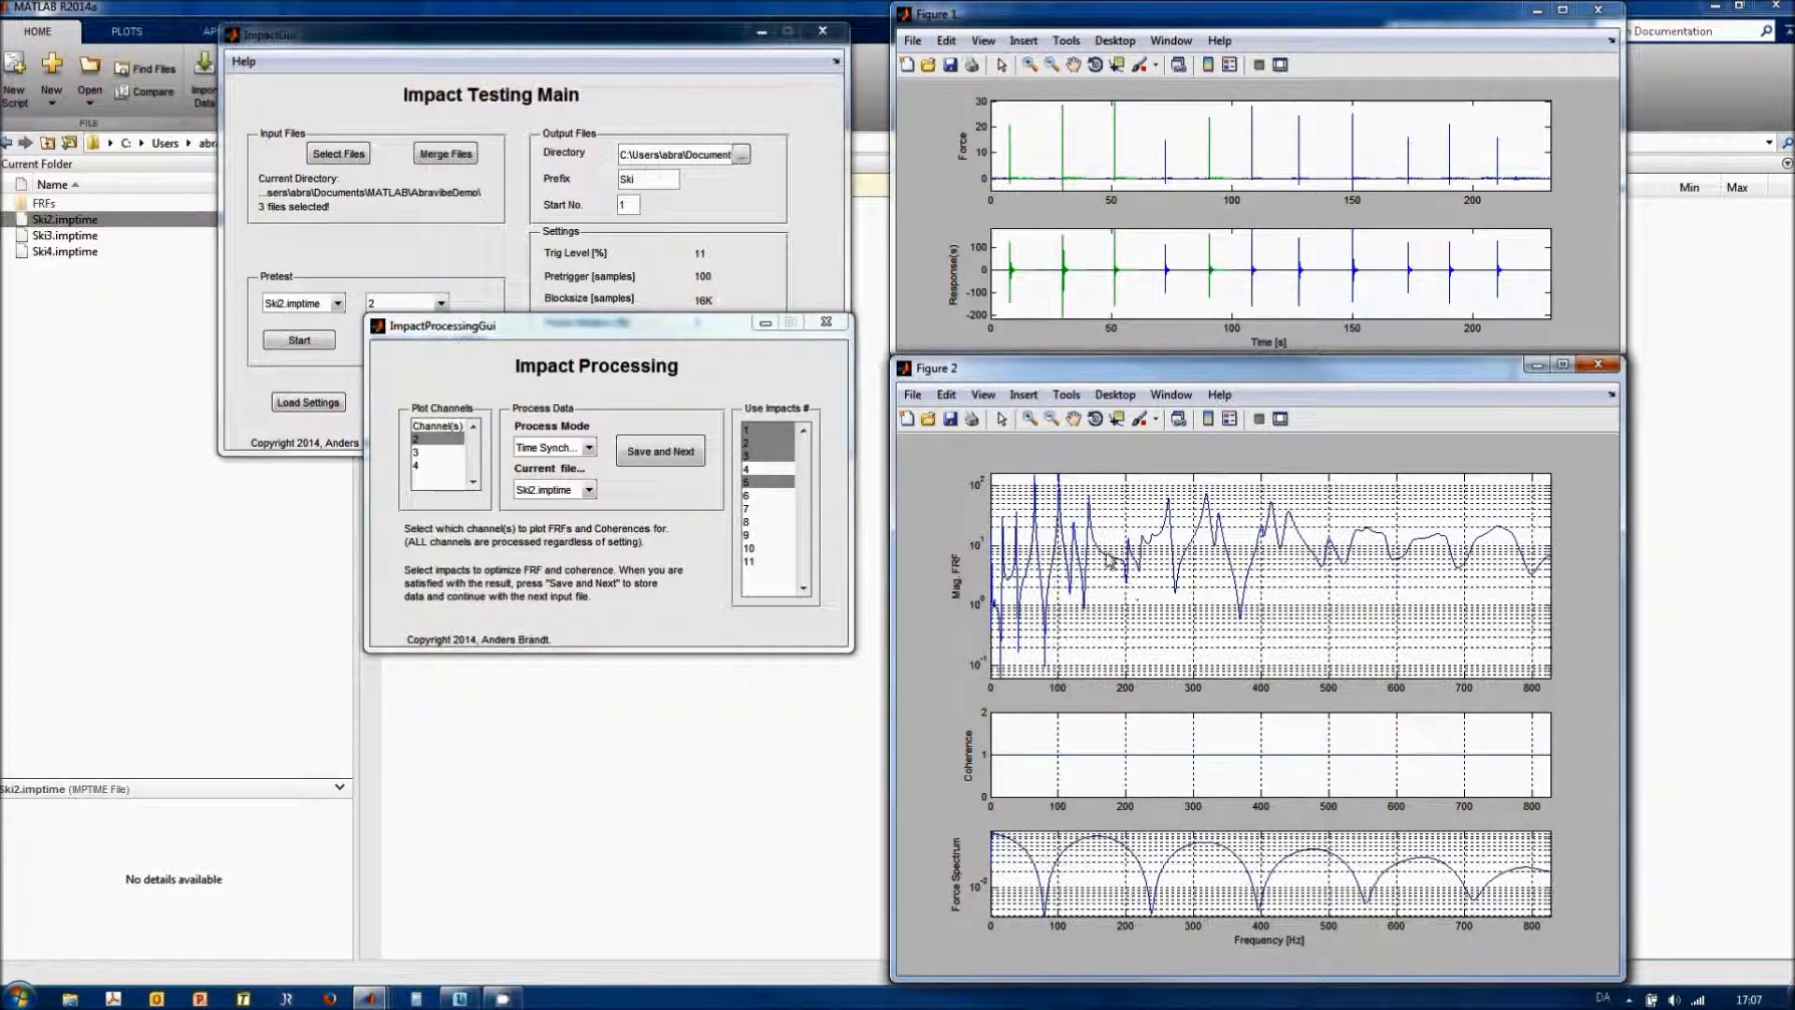
pyautogui.click(556, 448)
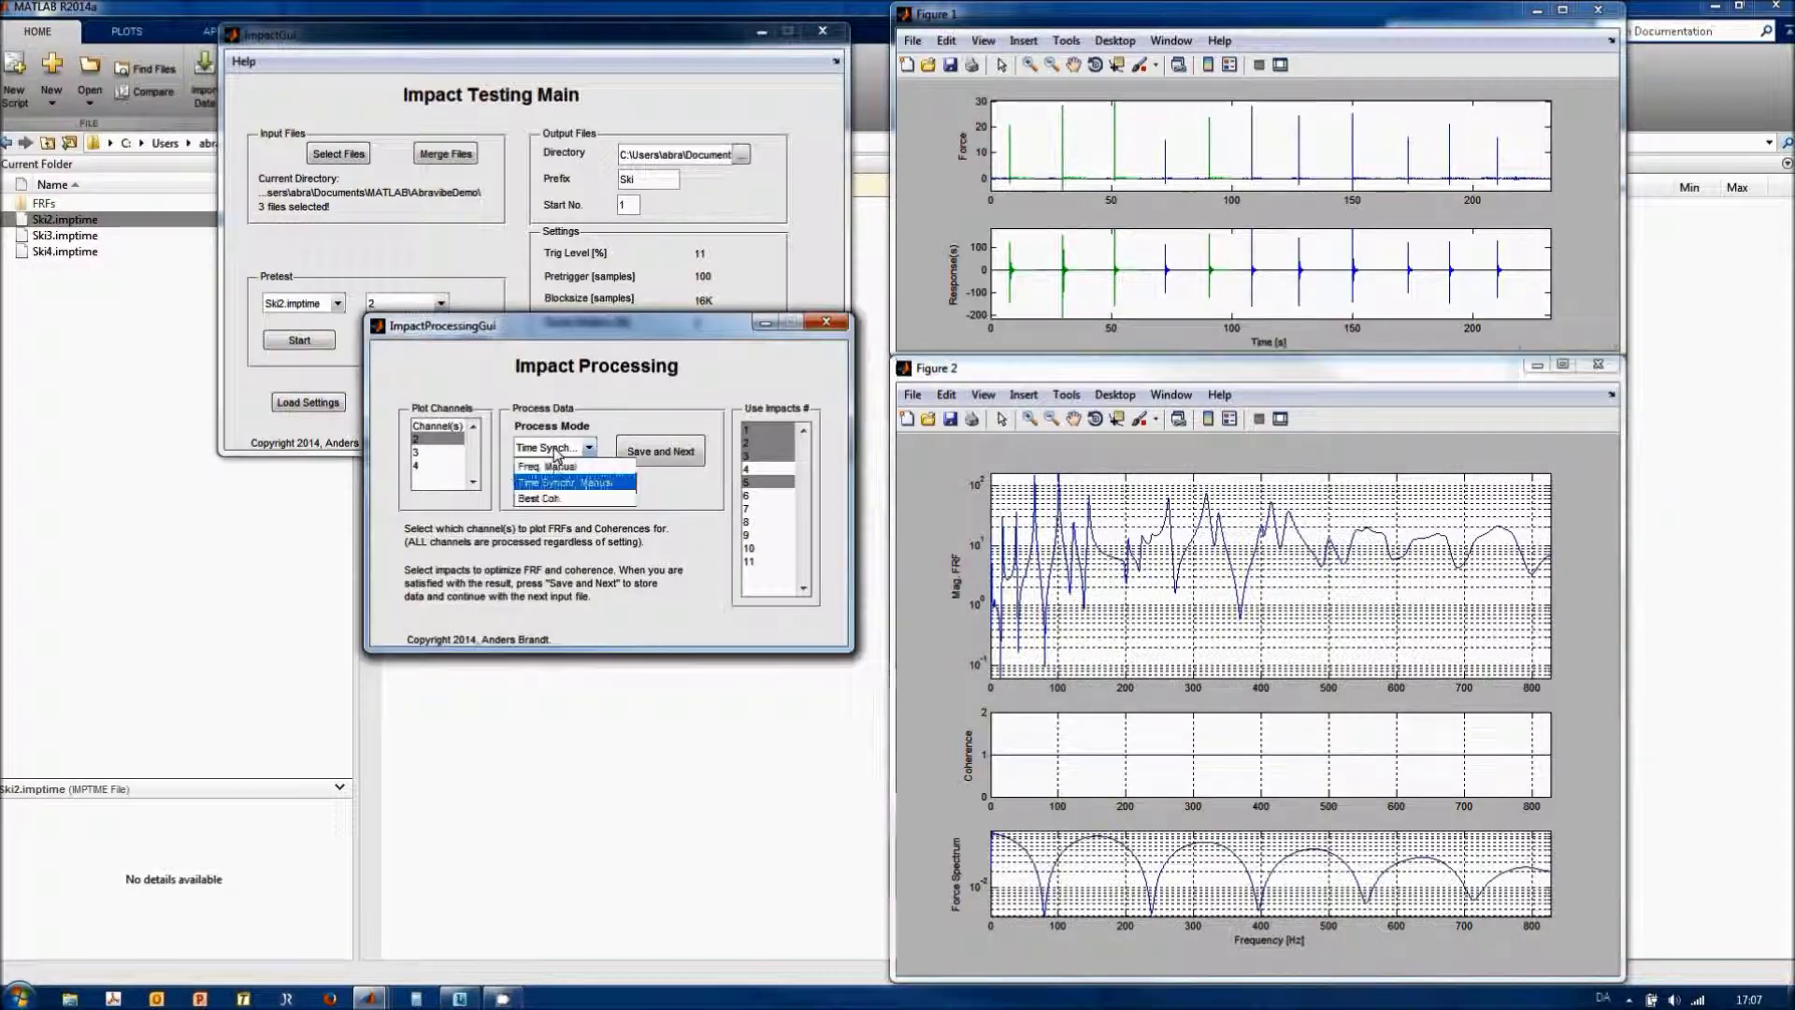
# Try Best Coh. mode, then set the process mode back to Freq. Manual.
pyautogui.click(530, 502)
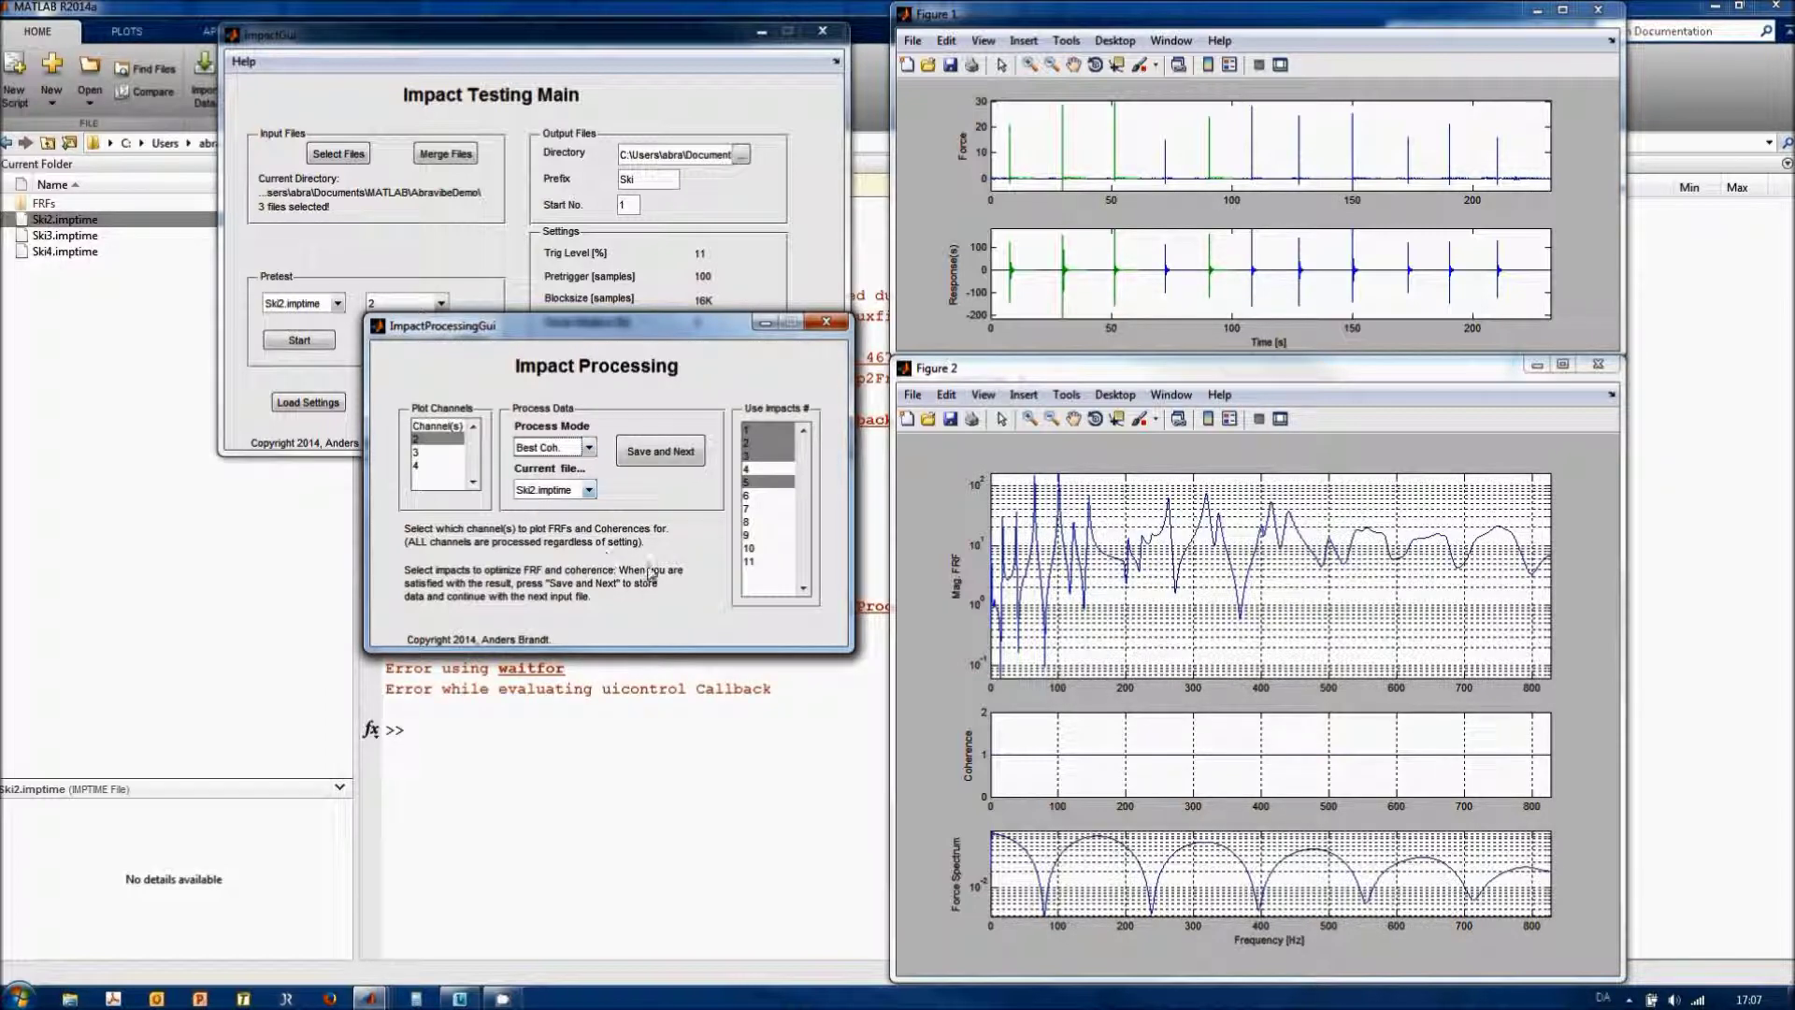
pyautogui.click(561, 447)
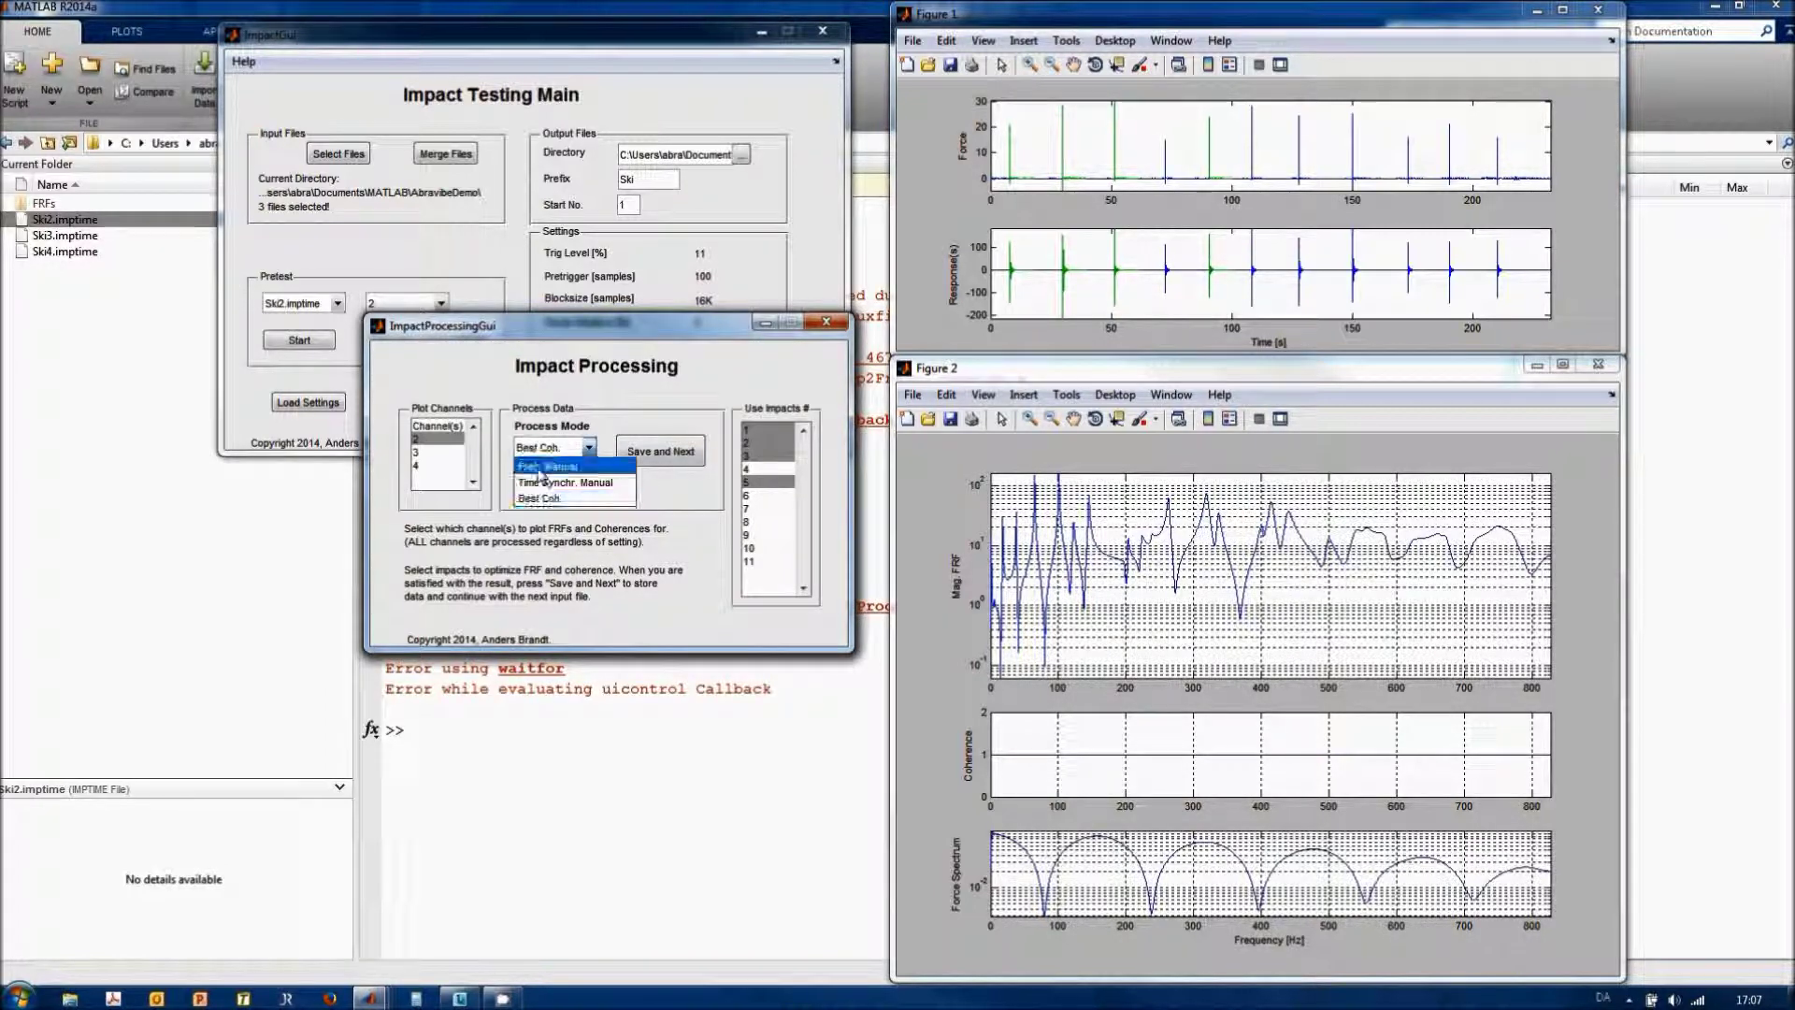
pyautogui.click(544, 485)
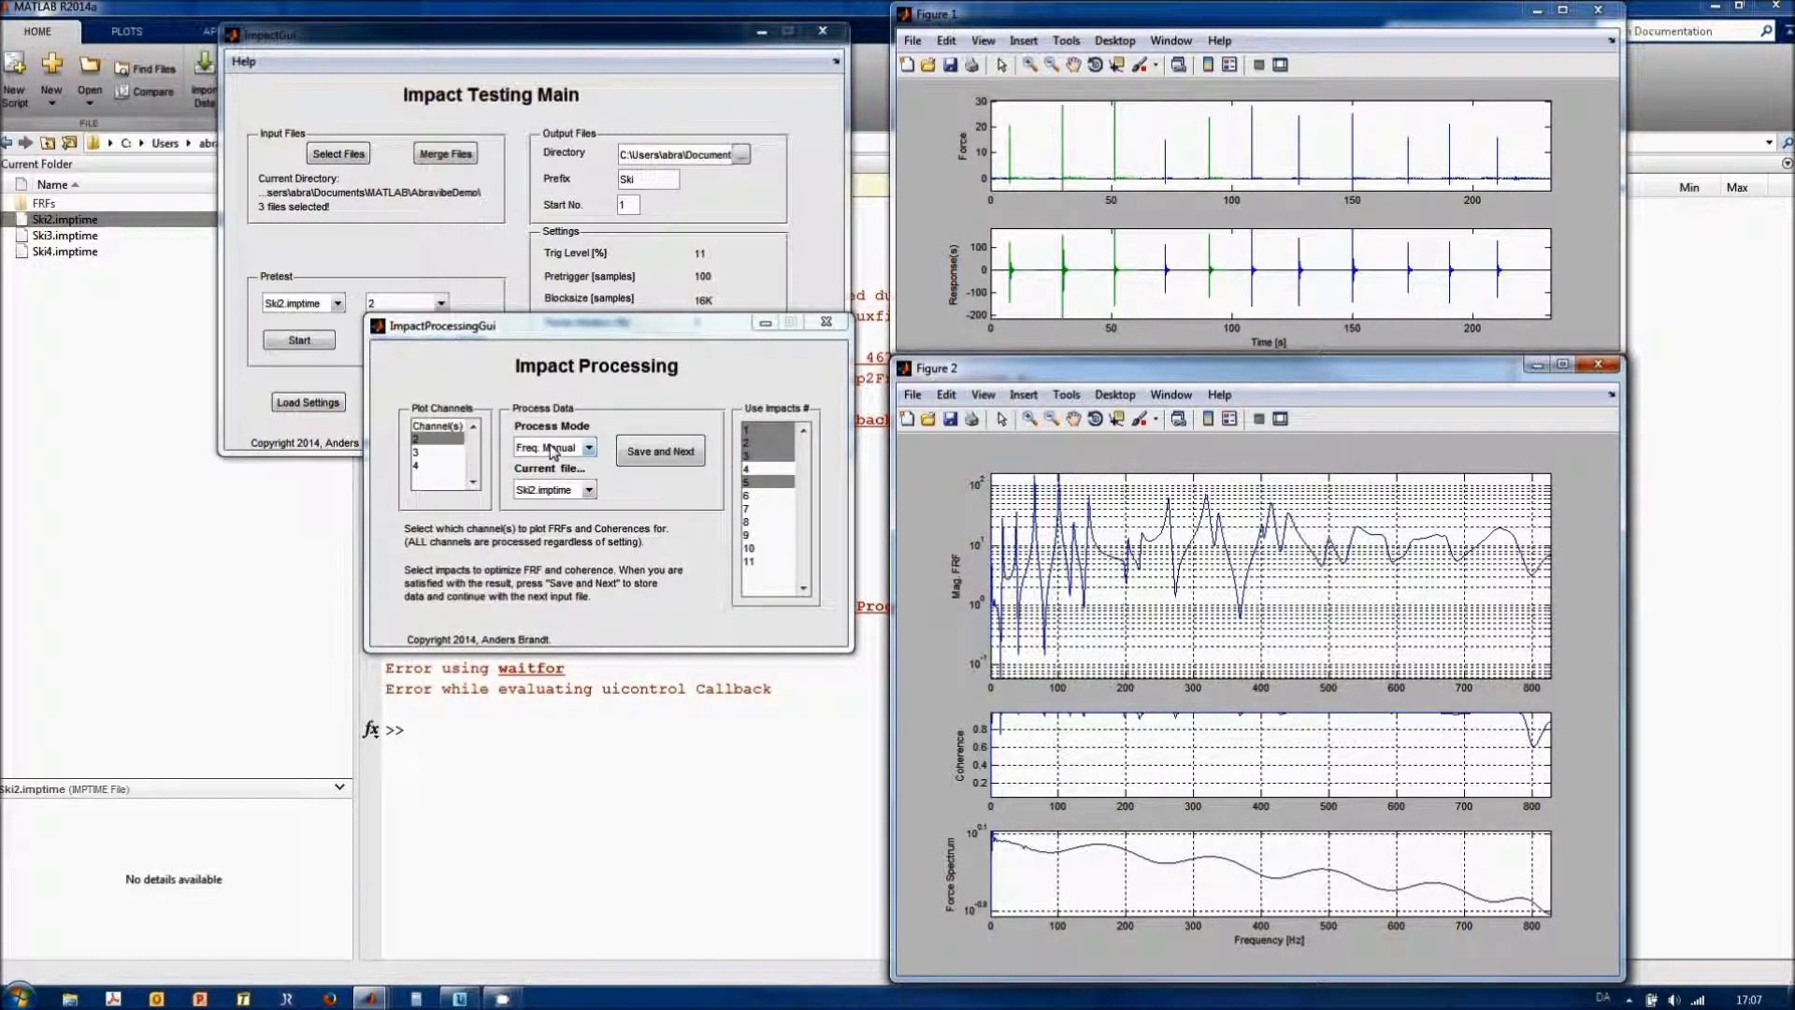
pyautogui.click(553, 449)
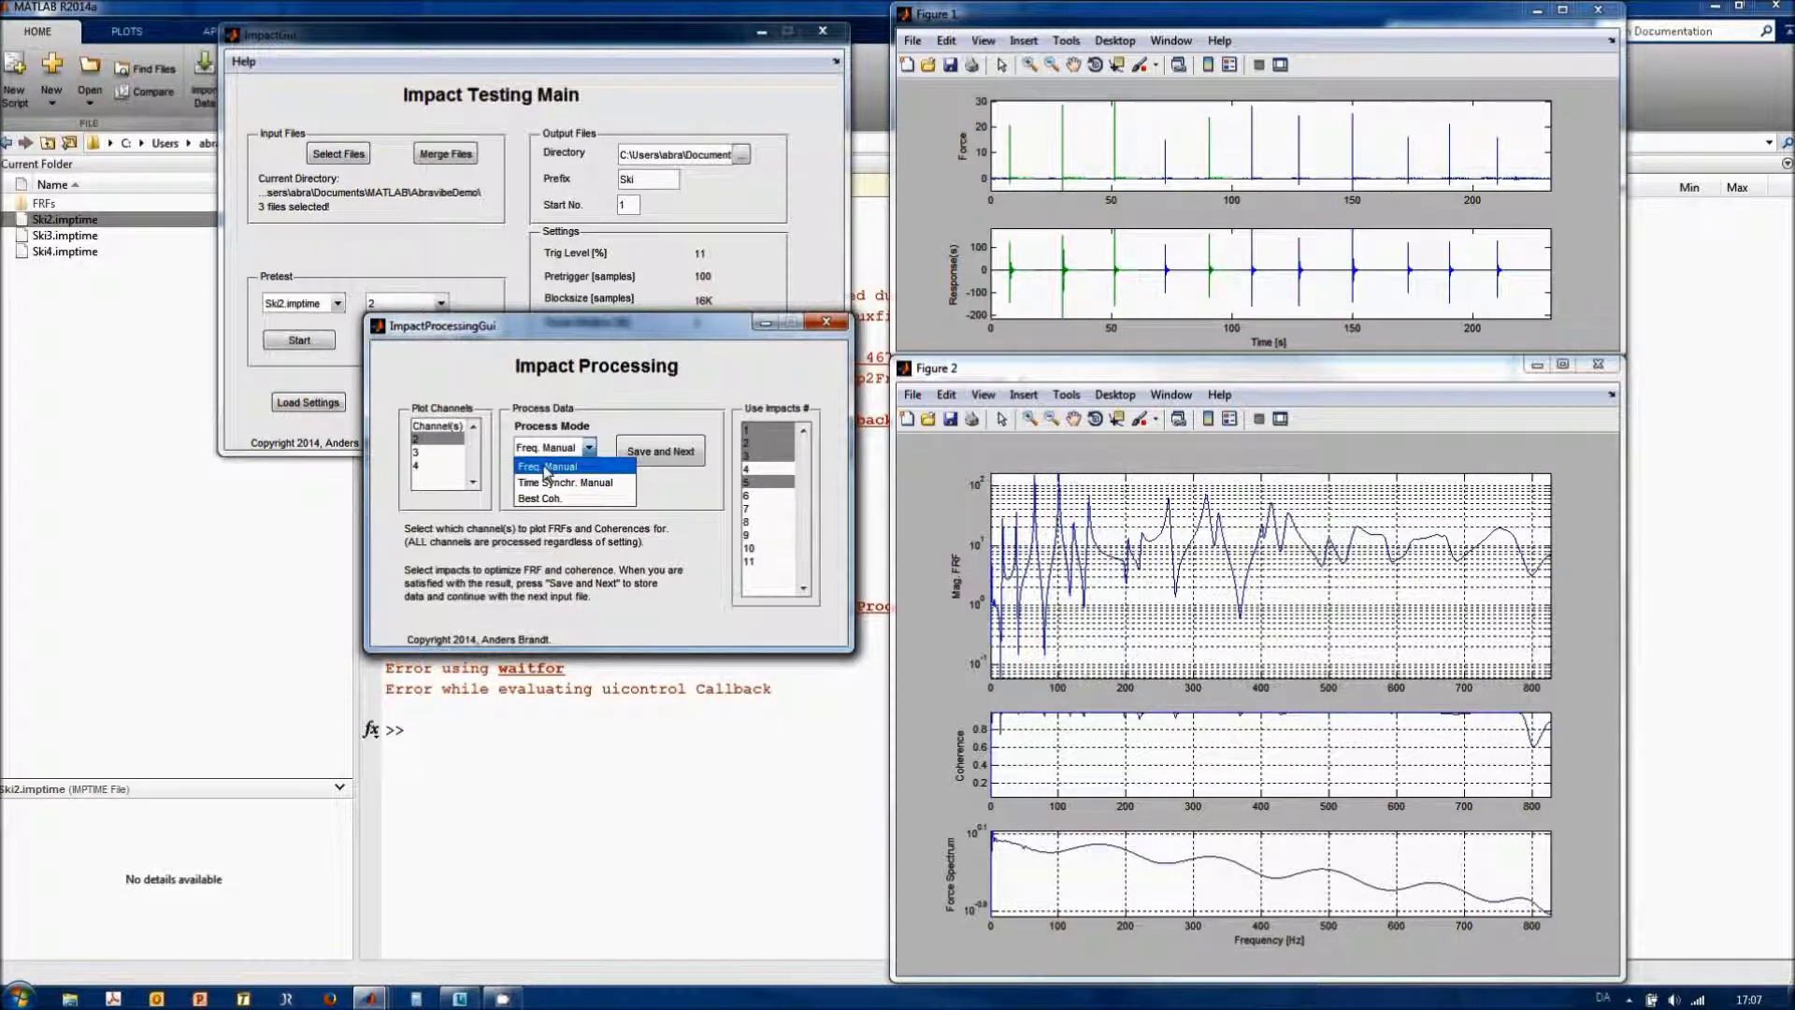
pyautogui.click(547, 468)
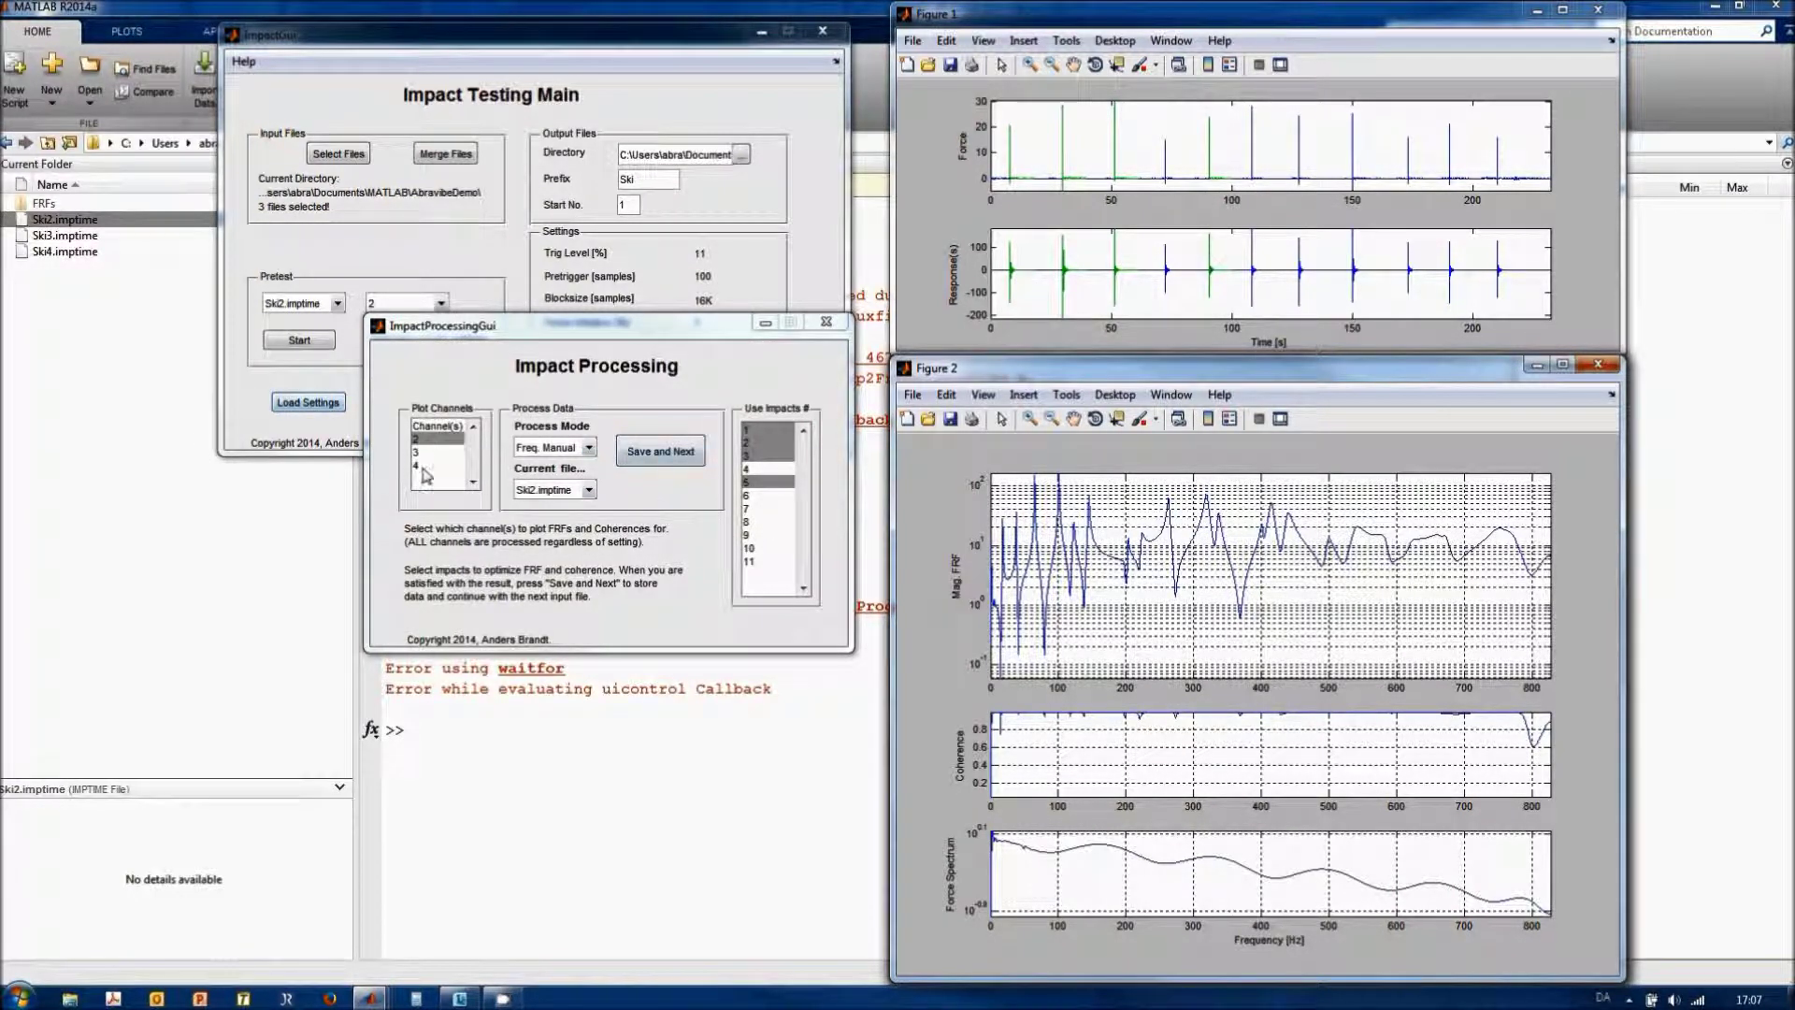
# Compare channel 2 alone against channels 2–4, ending with only channel 2 plotted.
pyautogui.click(423, 439)
pyautogui.keyDown('shift'); pyautogui.click(422, 466); pyautogui.keyUp('shift')
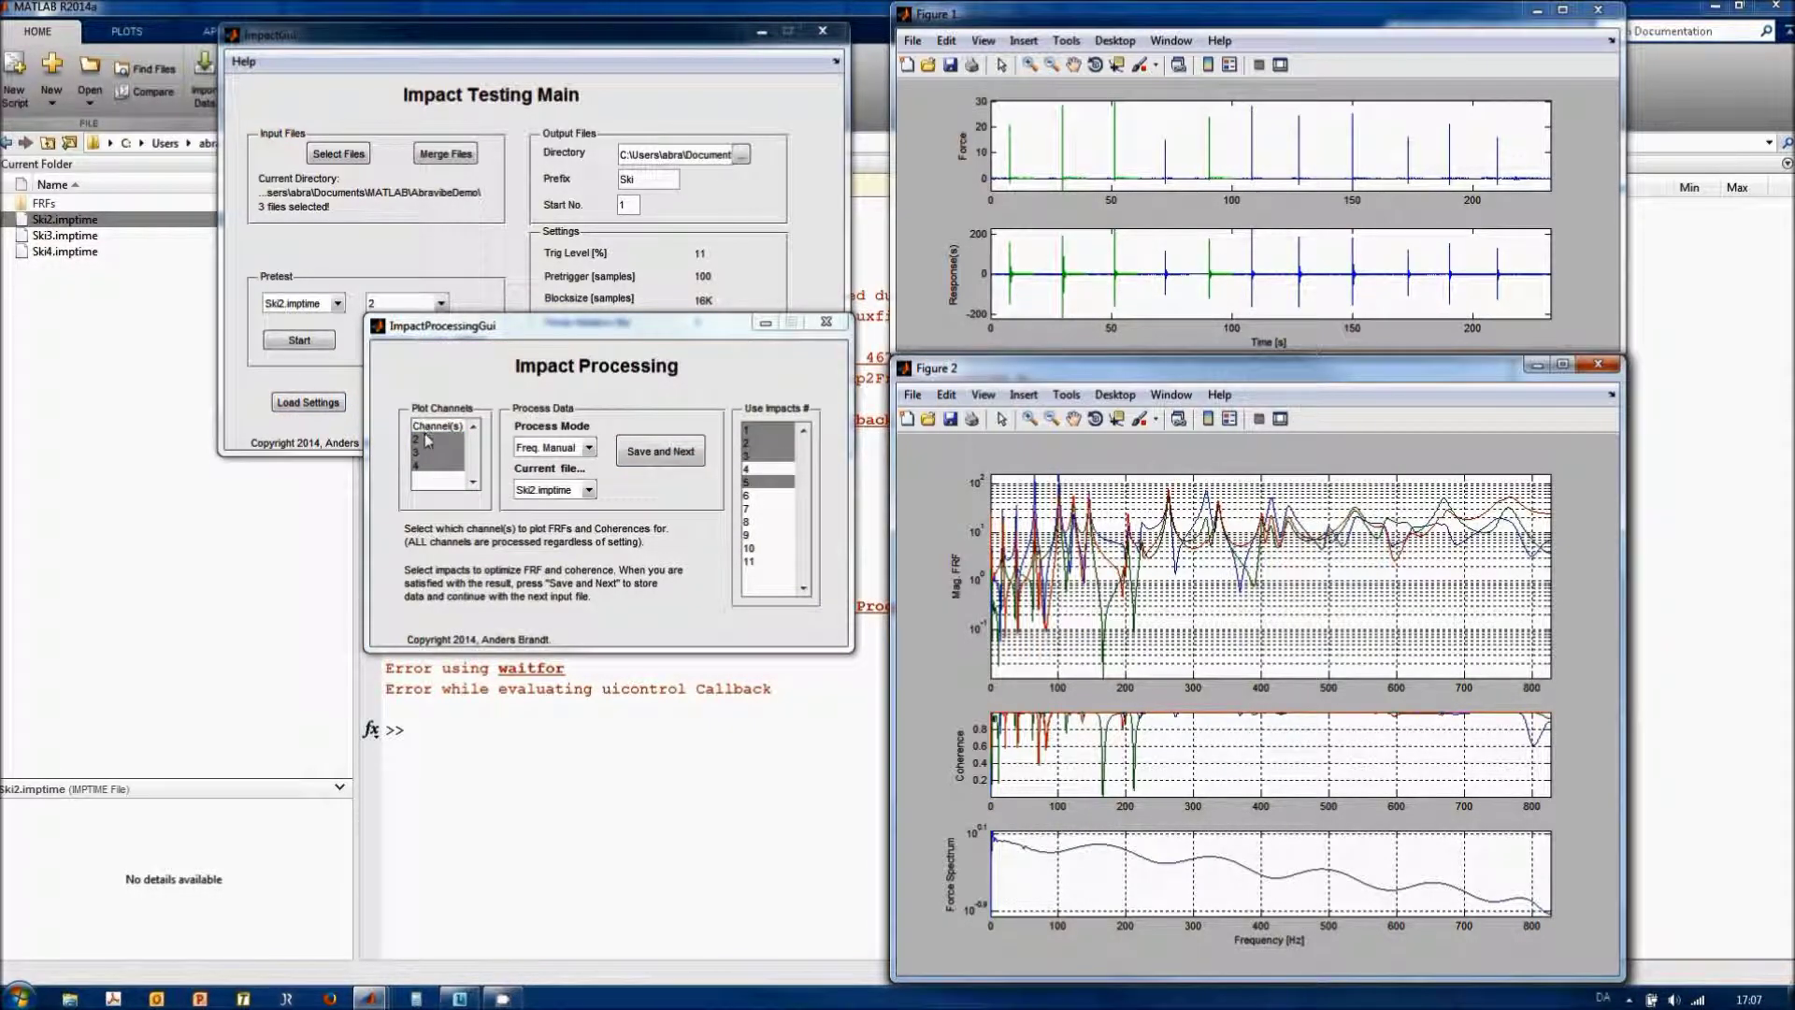
pyautogui.click(425, 439)
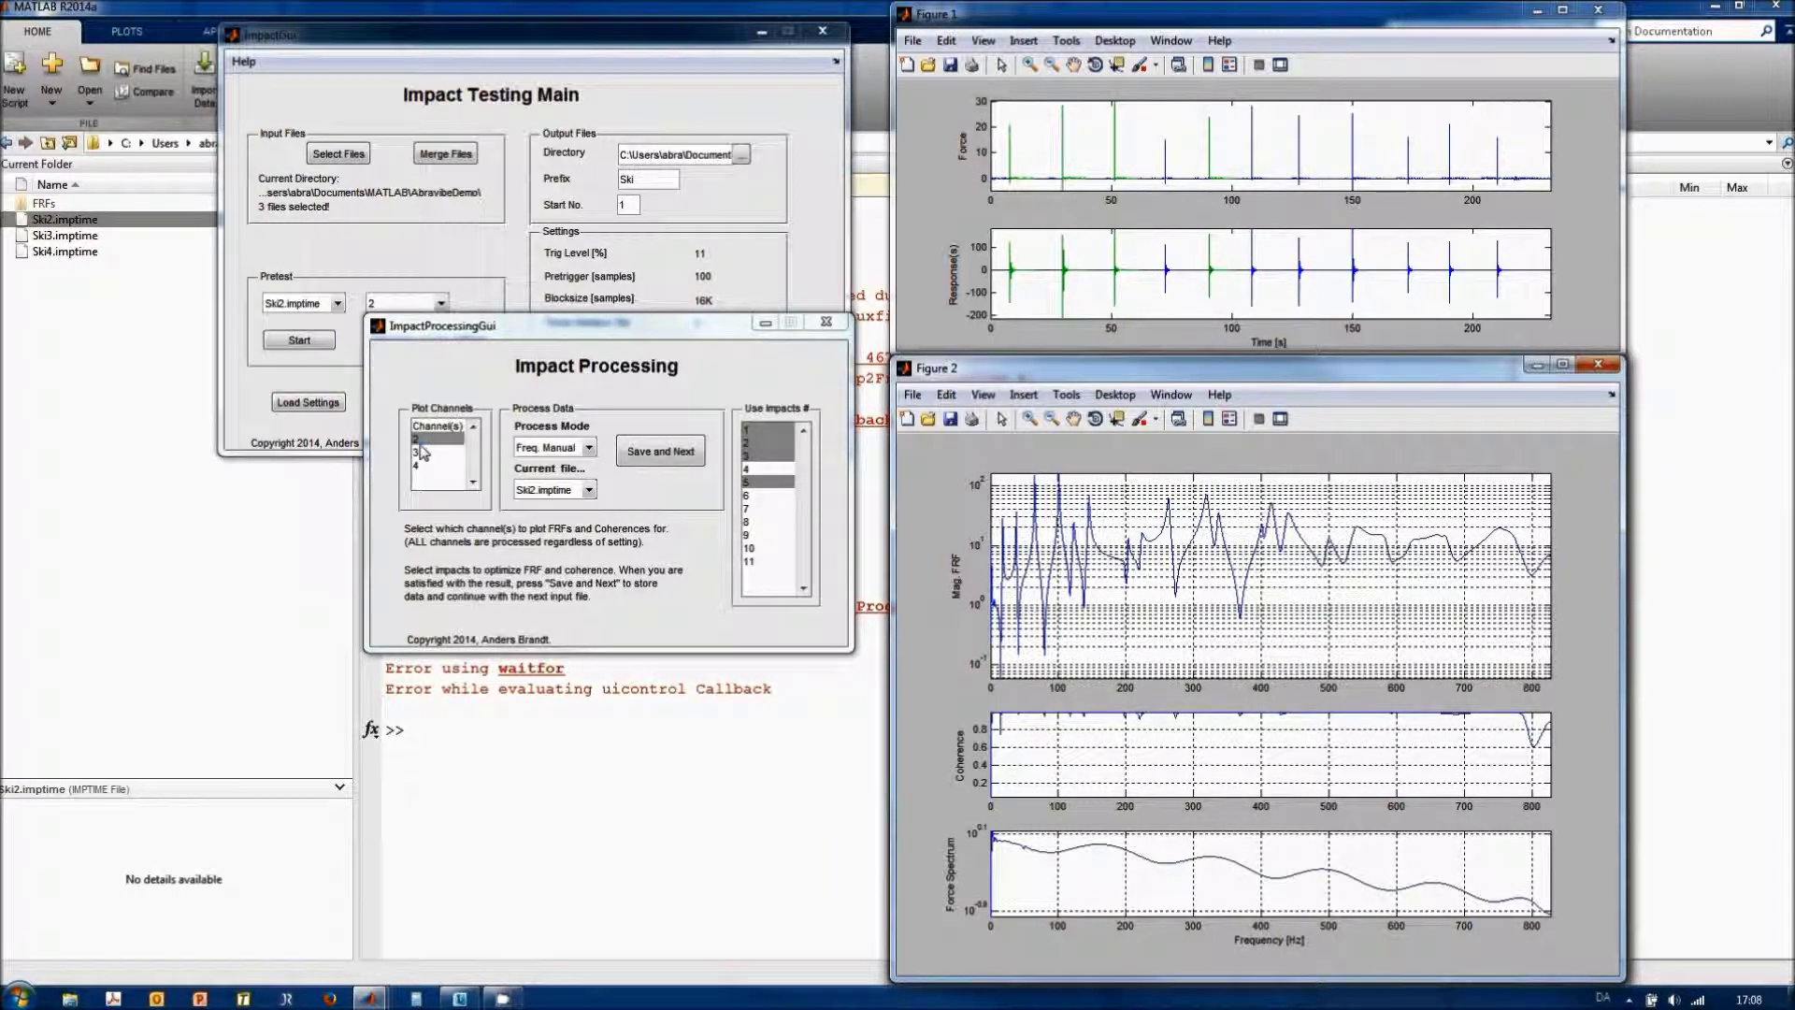
pyautogui.keyDown('shift'); pyautogui.click(428, 465); pyautogui.keyUp('shift')
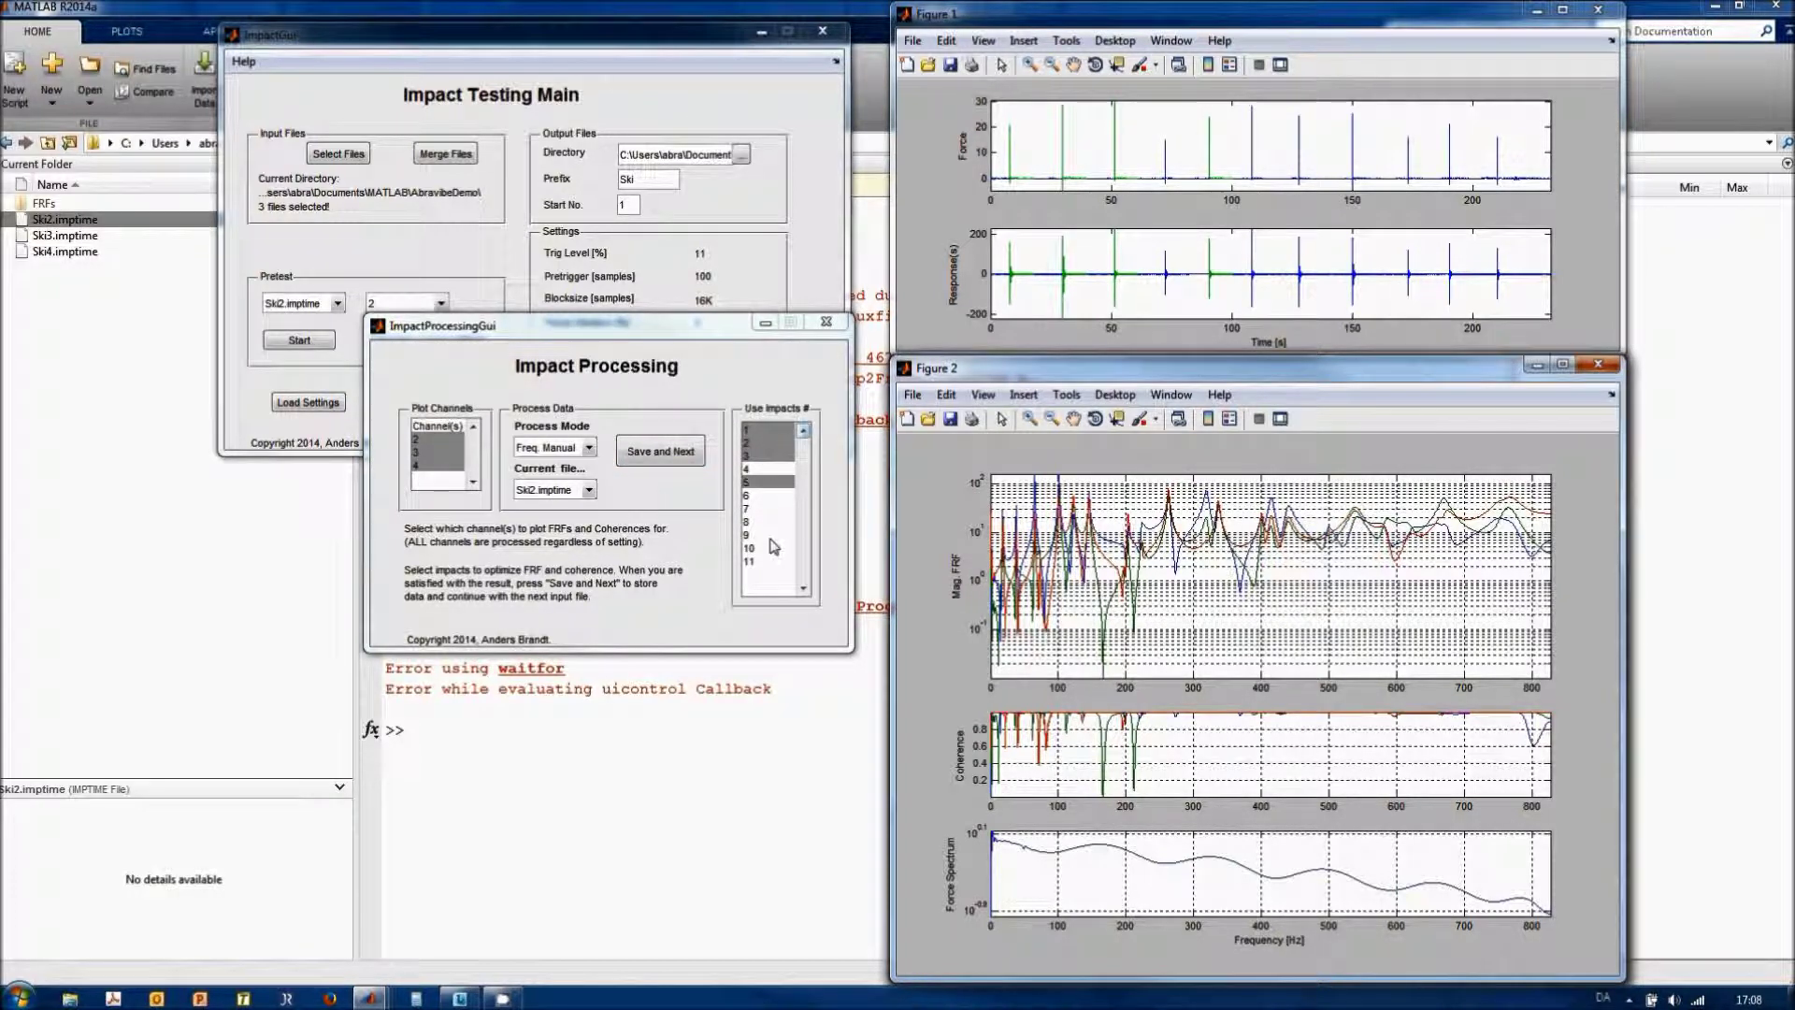
pyautogui.click(416, 438)
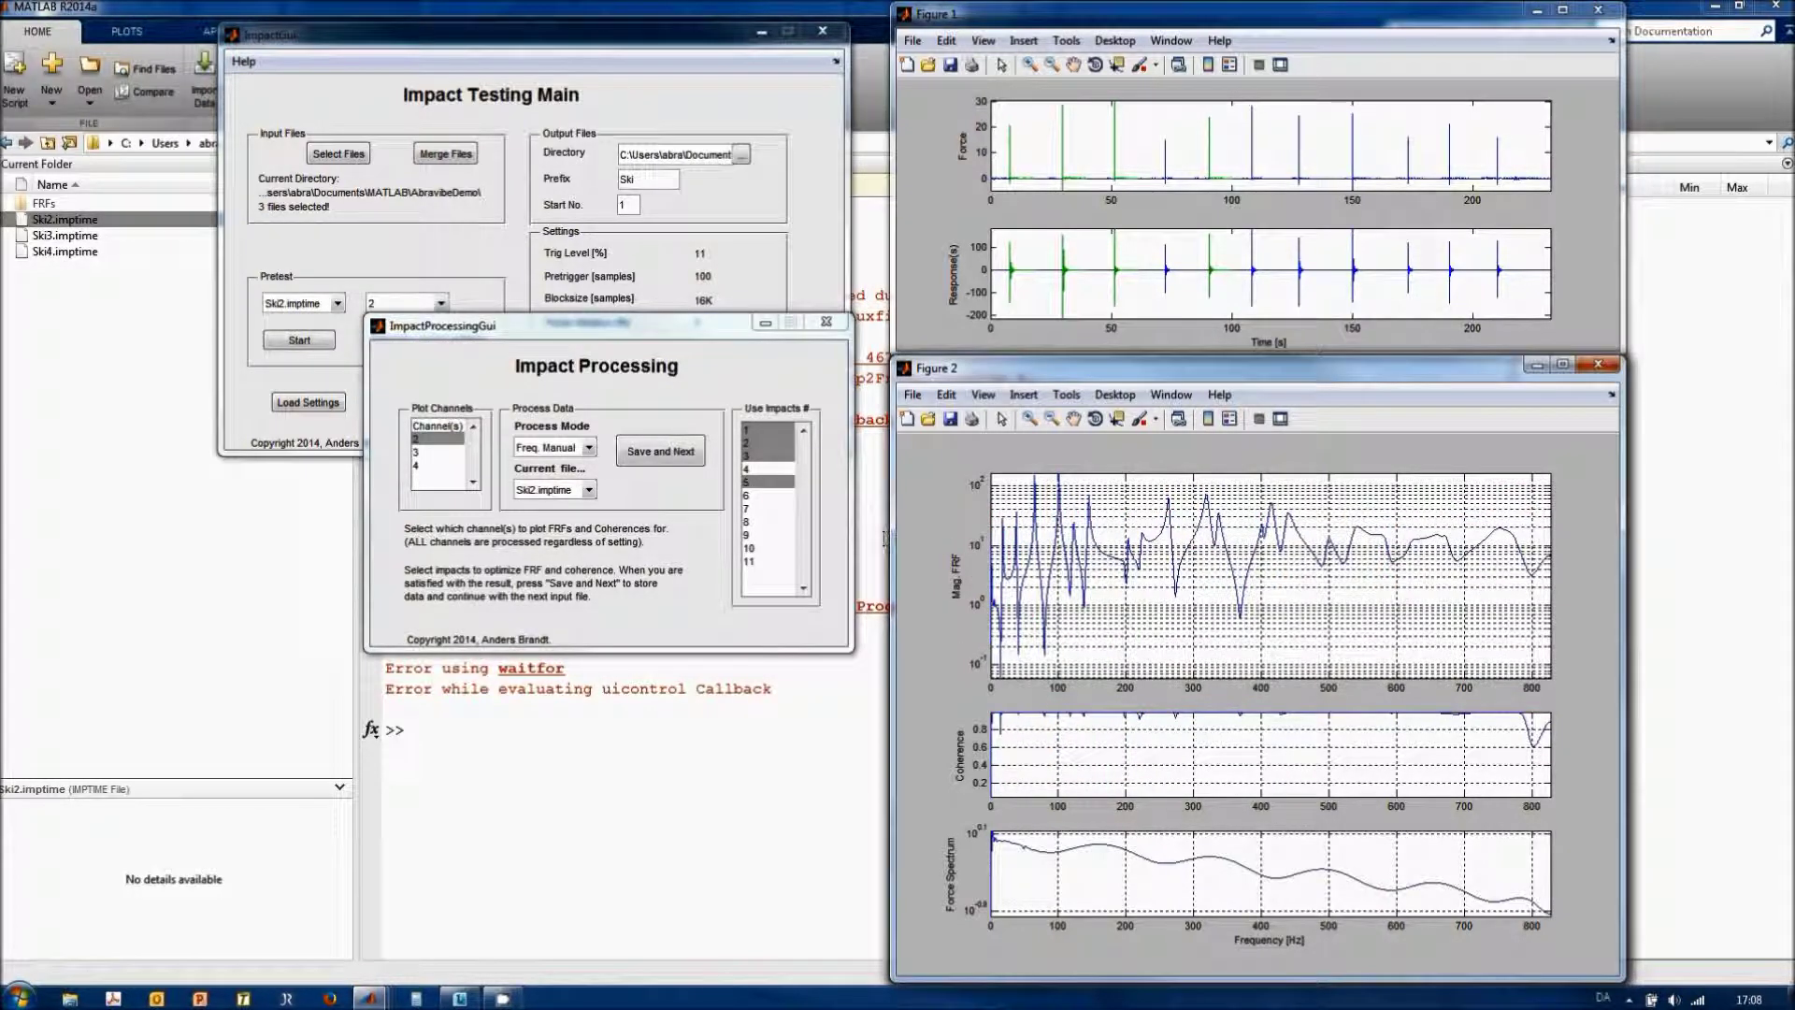
# Keep Ski2.imptime as current file, average impacts 1–3 and 5, and Save and Next.
pyautogui.click(544, 492)
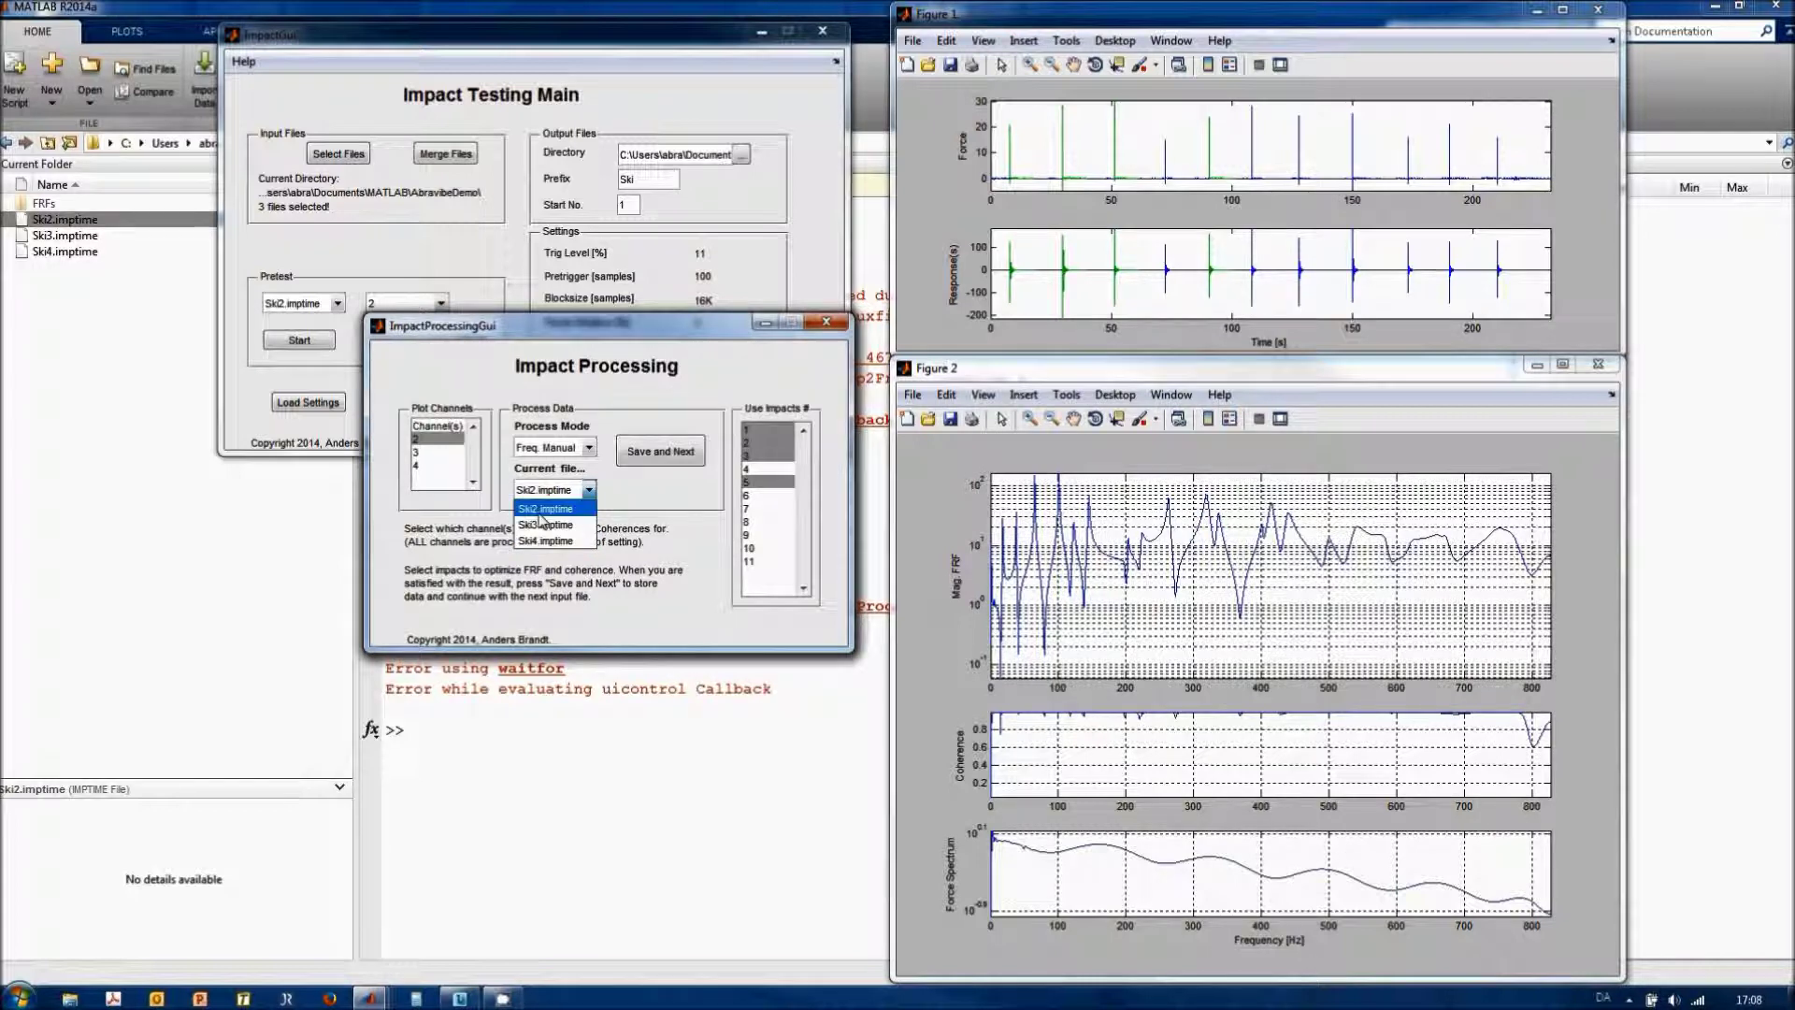
pyautogui.click(541, 510)
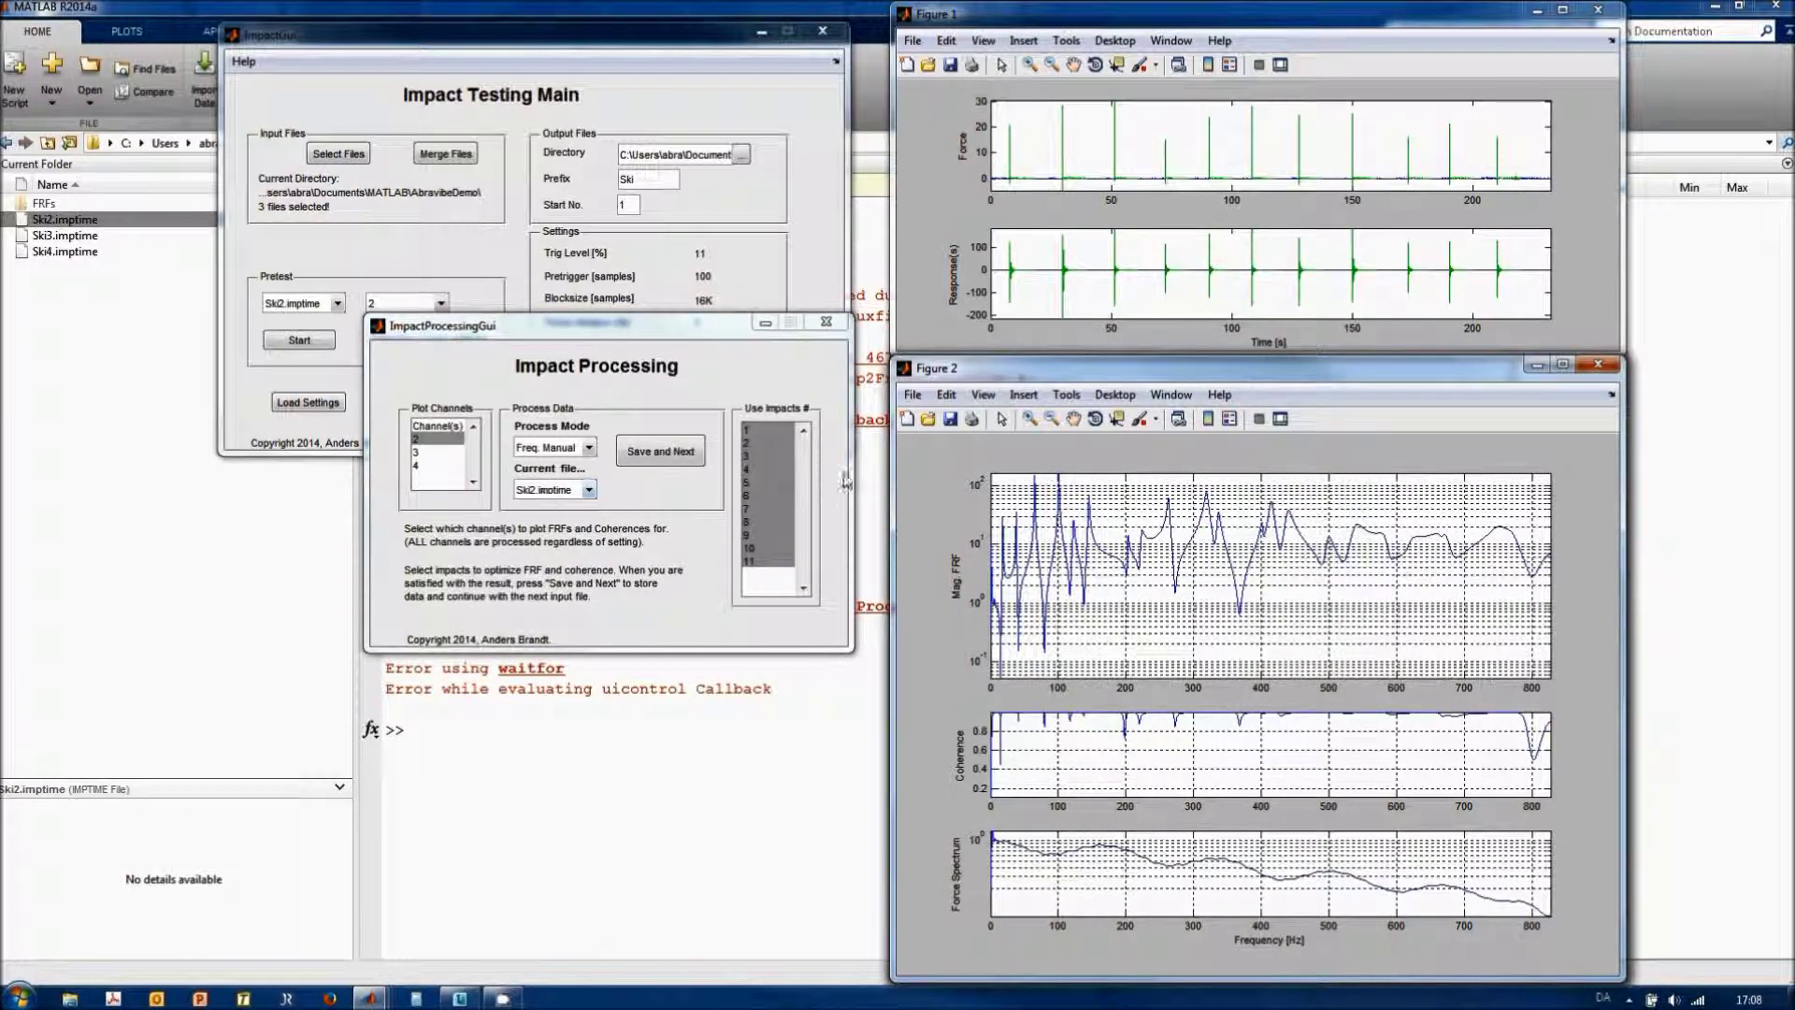
pyautogui.moveTo(753, 430); pyautogui.dragTo(752, 456)
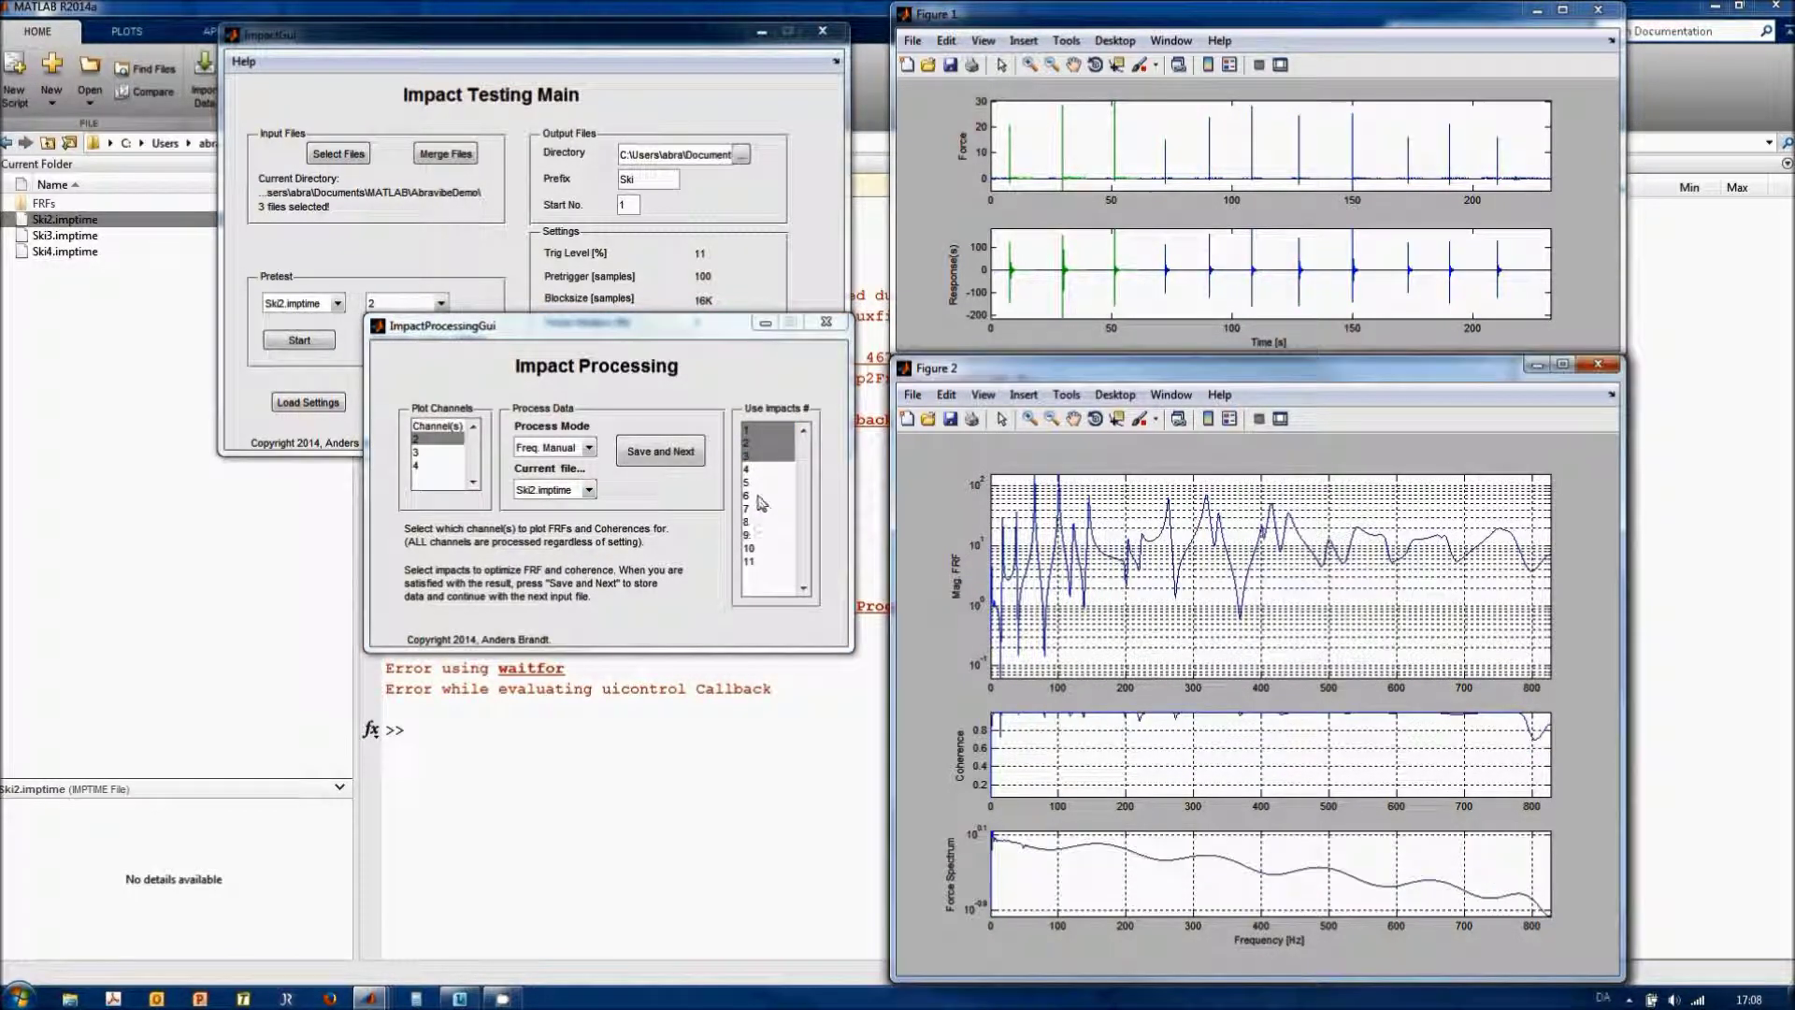
pyautogui.keyDown('ctrl'); pyautogui.click(762, 483); pyautogui.keyUp('ctrl')
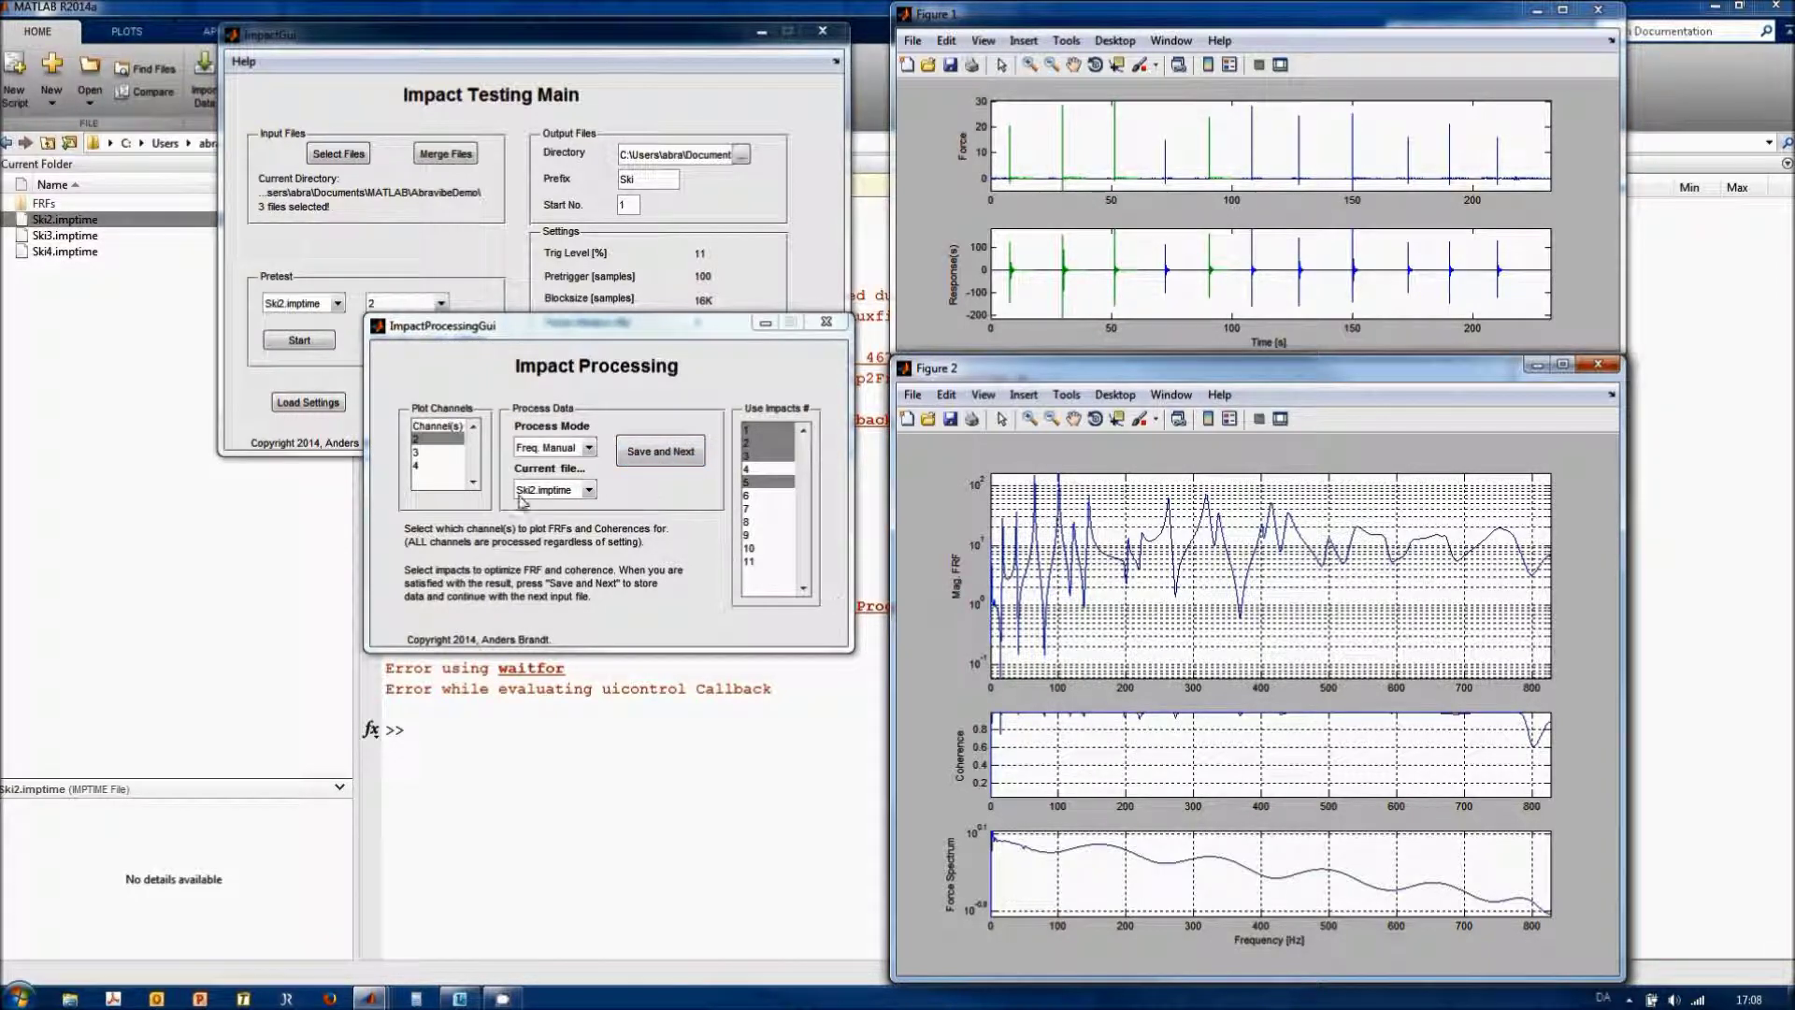
pyautogui.click(648, 455)
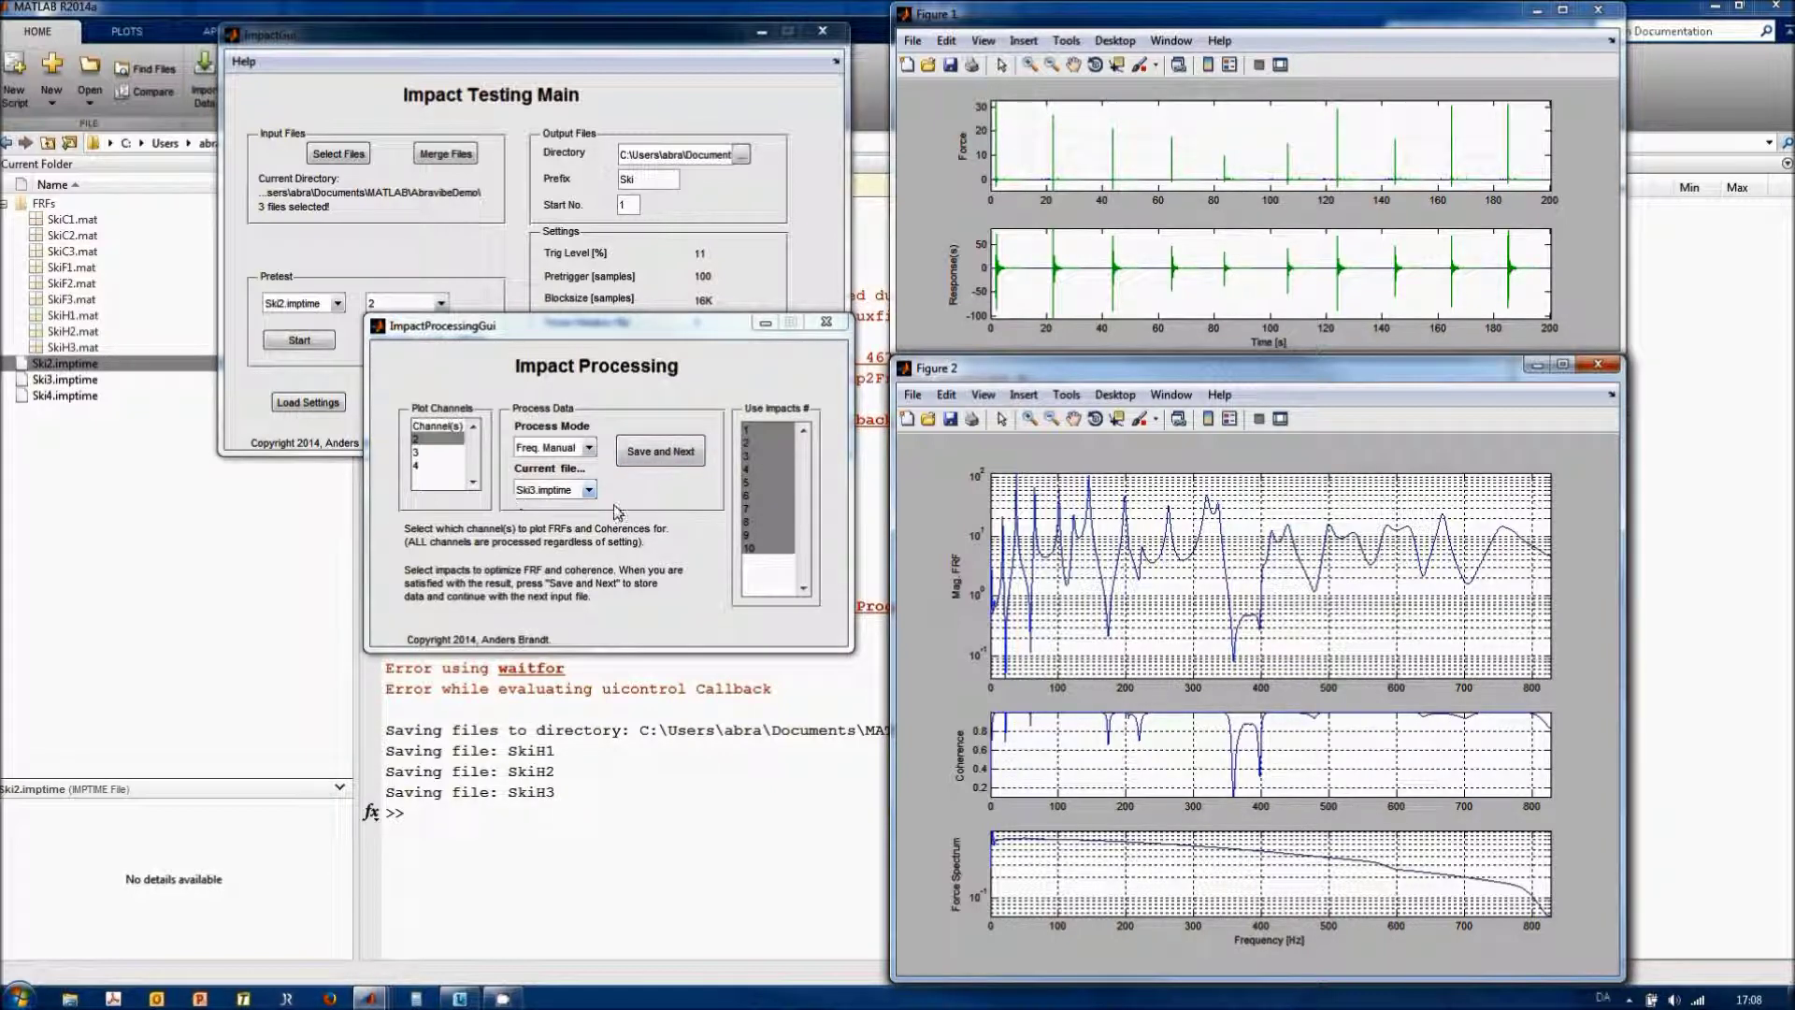
# For Ski3, average impacts 1–3, 5, 8 and 9 and Save and Next.
pyautogui.moveTo(769, 431); pyautogui.dragTo(769, 457)
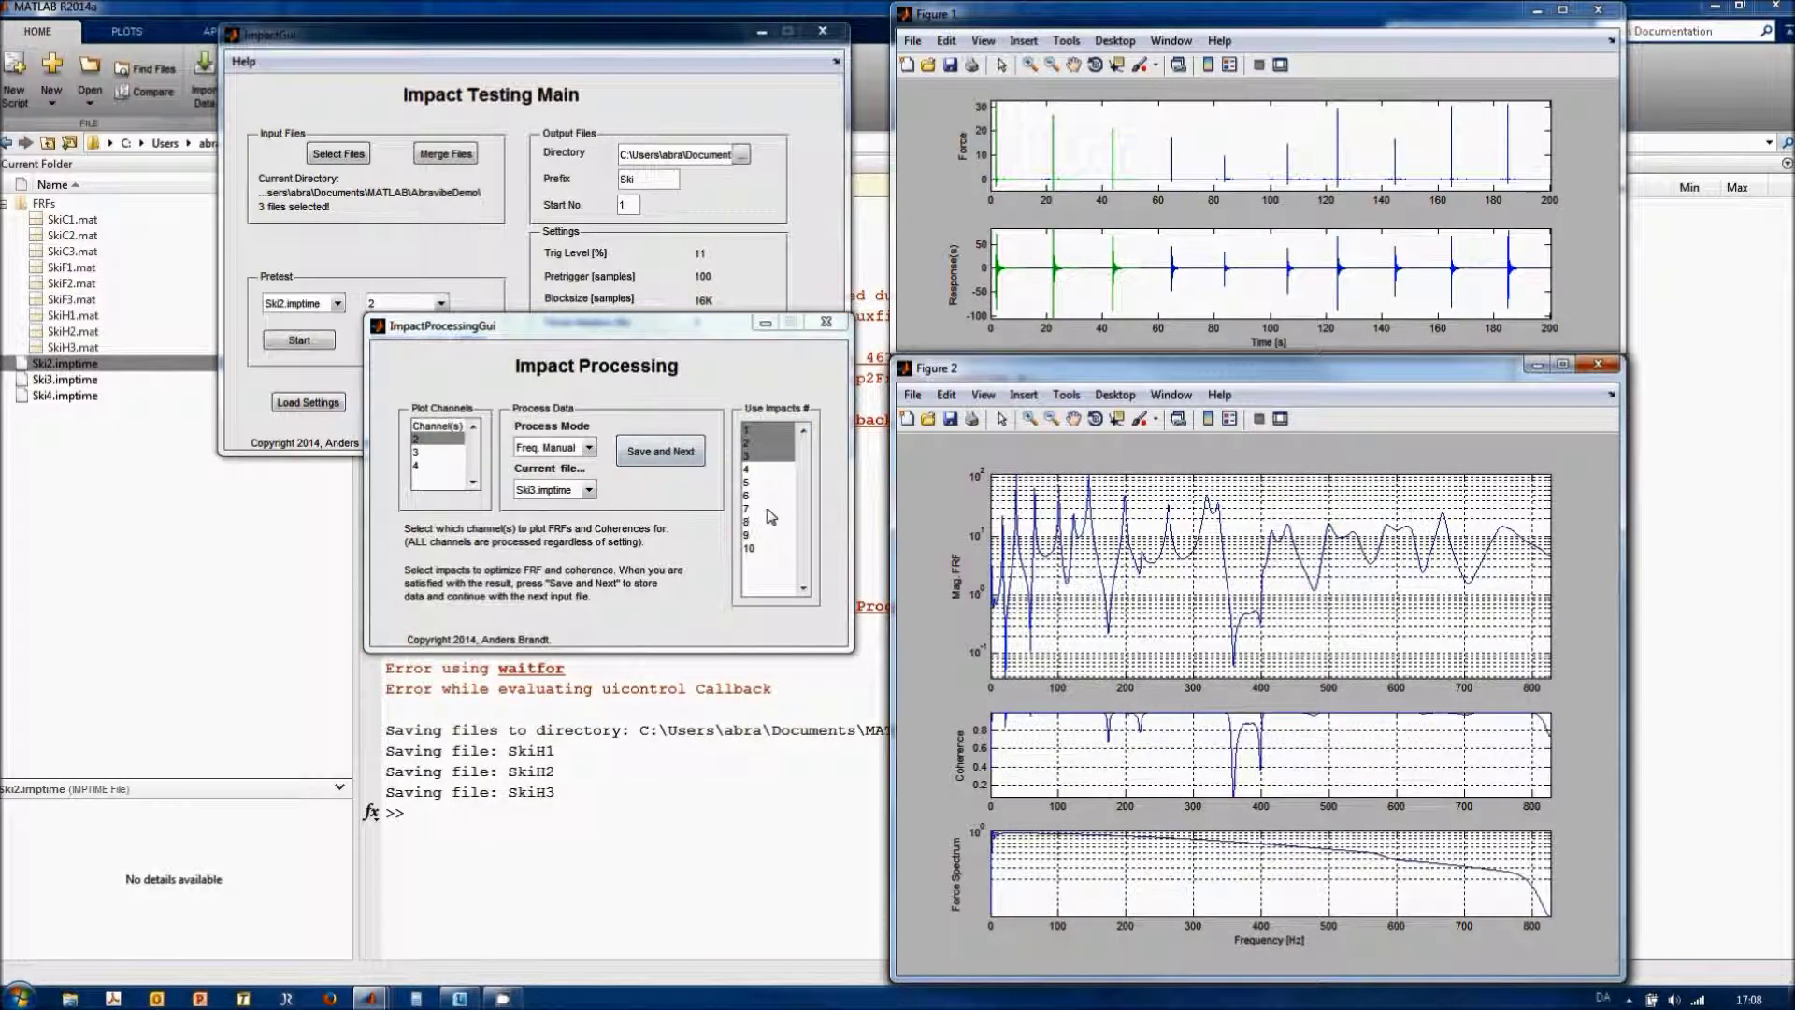
pyautogui.keyDown('ctrl'); pyautogui.click(768, 481); pyautogui.keyUp('ctrl')
pyautogui.keyDown('ctrl'); pyautogui.click(769, 521); pyautogui.keyUp('ctrl')
pyautogui.keyDown('ctrl'); pyautogui.click(768, 534); pyautogui.keyUp('ctrl')
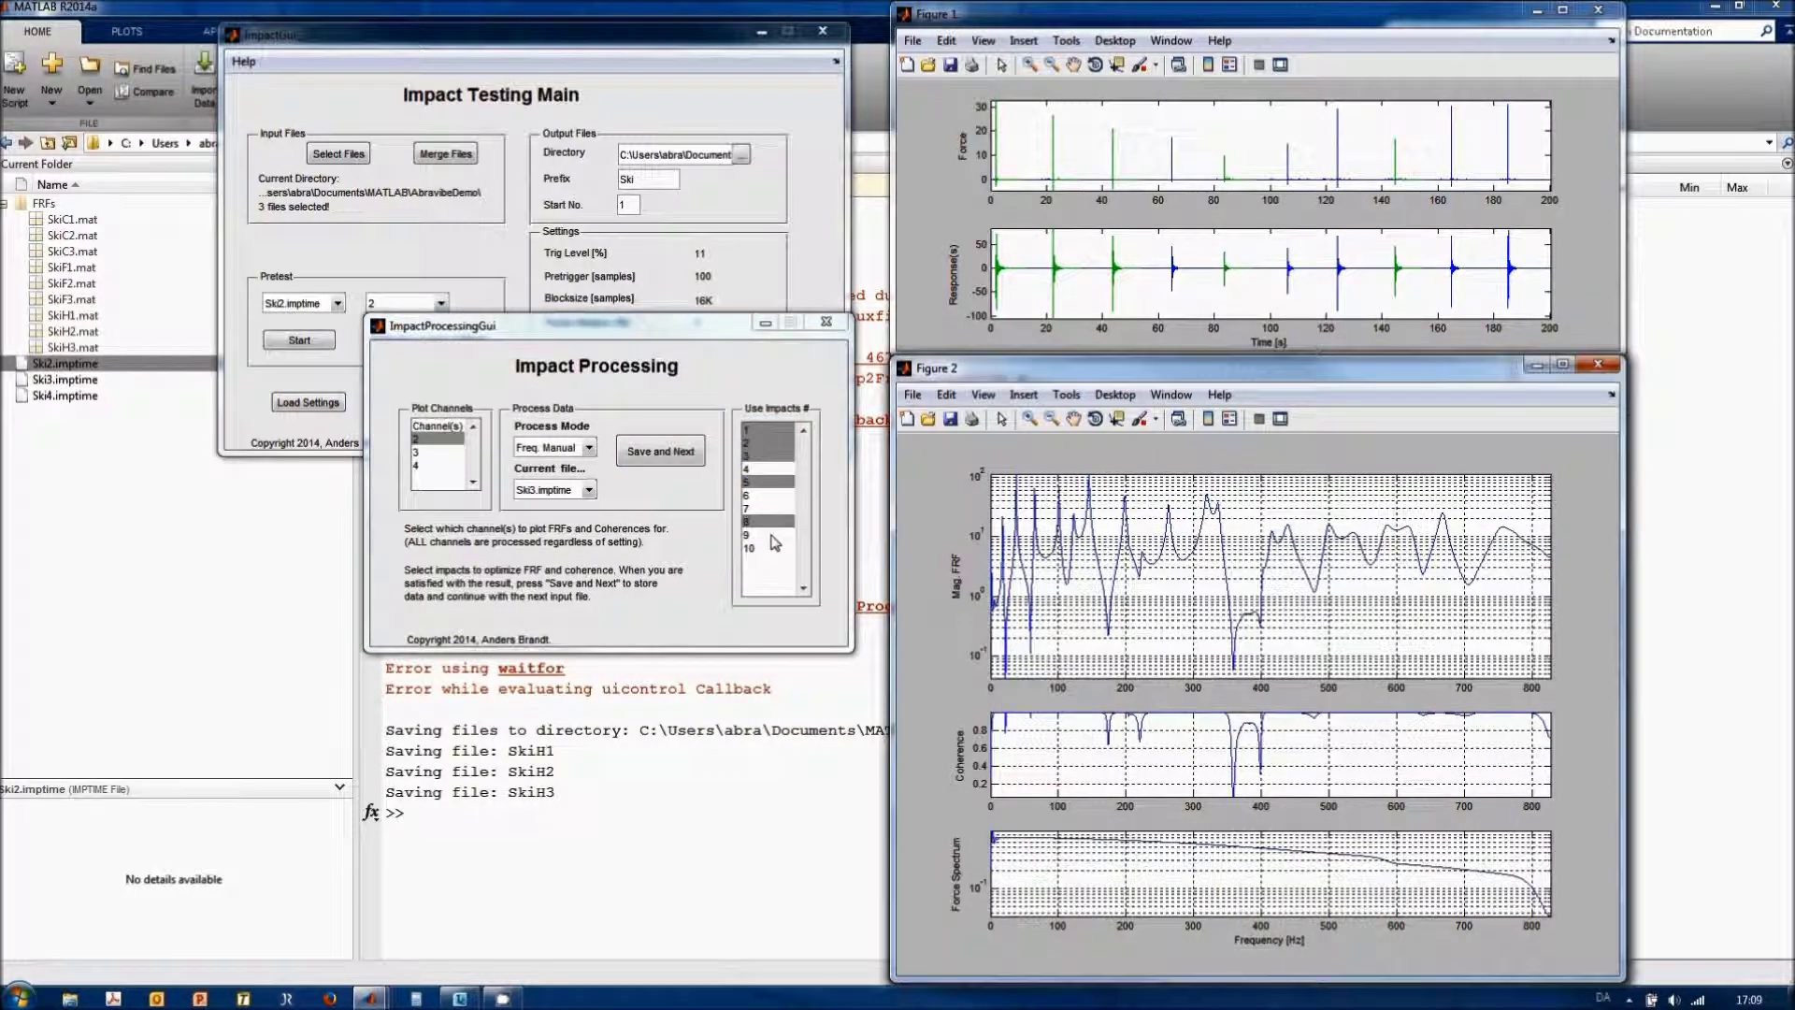
pyautogui.click(636, 454)
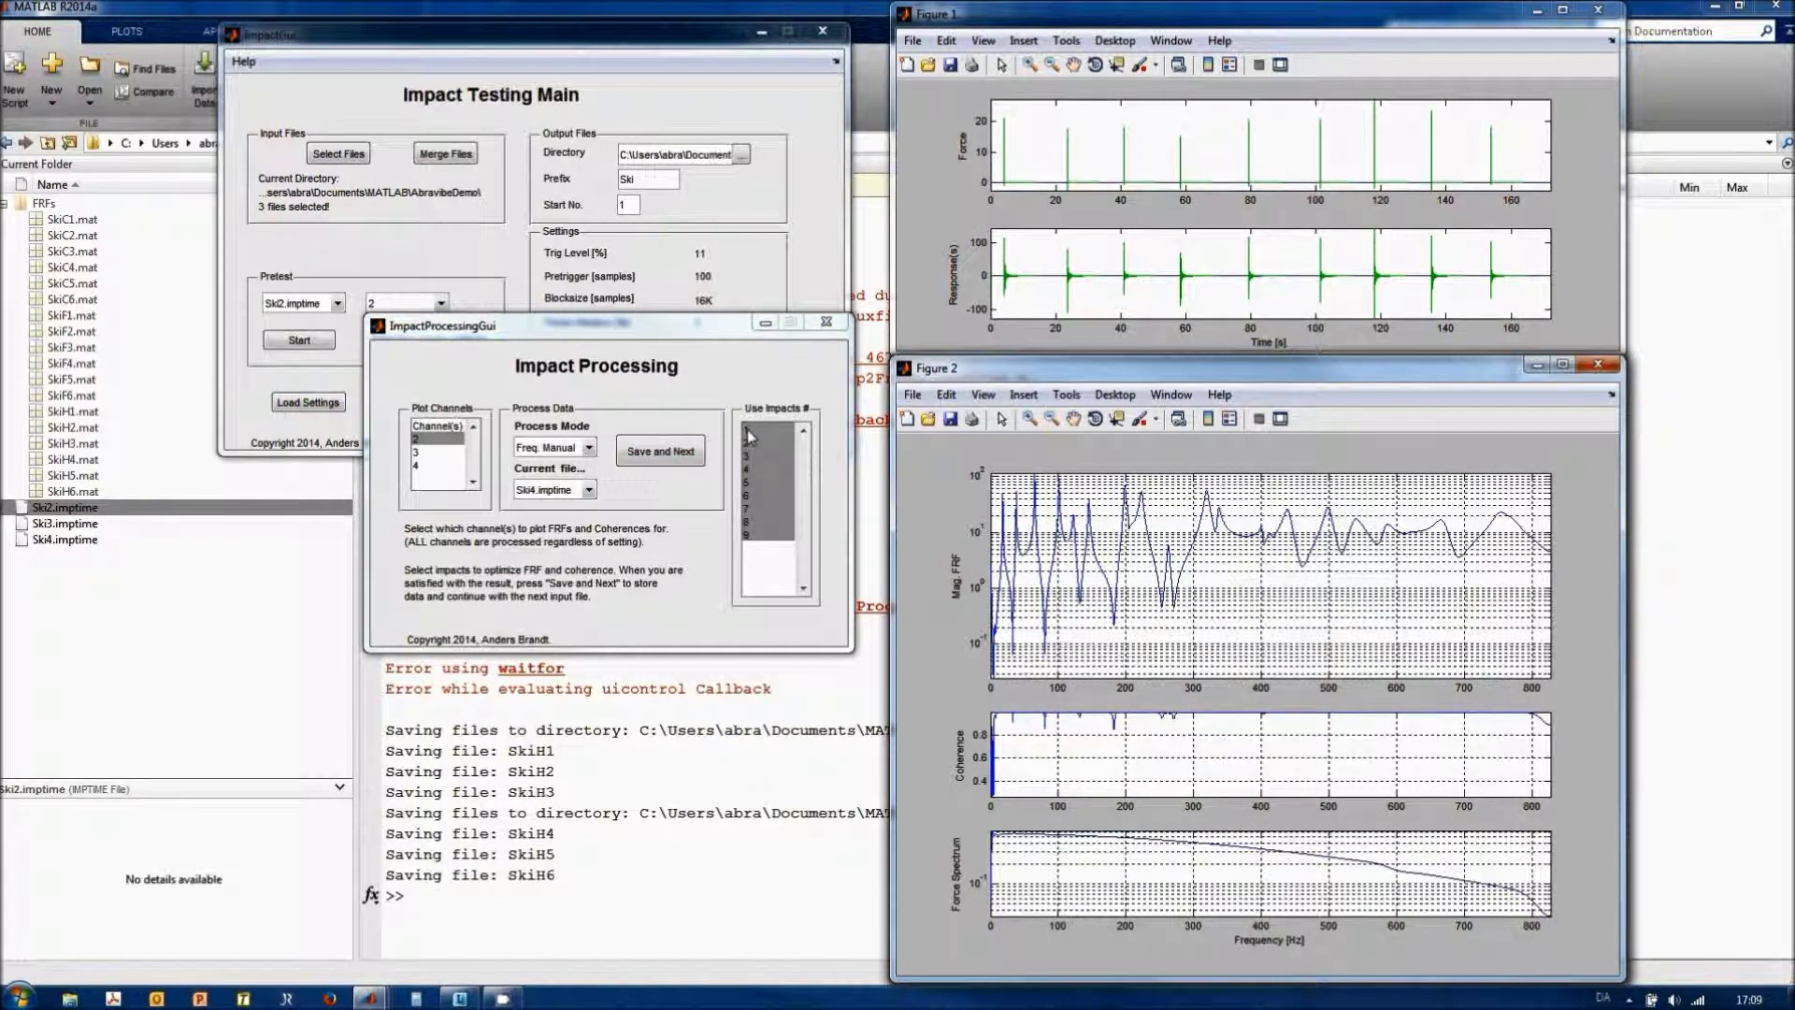
# For Ski4, average impacts 1–3, 8 and 9 and Save and Next.
pyautogui.moveTo(748, 431); pyautogui.dragTo(748, 455)
pyautogui.keyDown('ctrl'); pyautogui.click(755, 535); pyautogui.keyUp('ctrl')
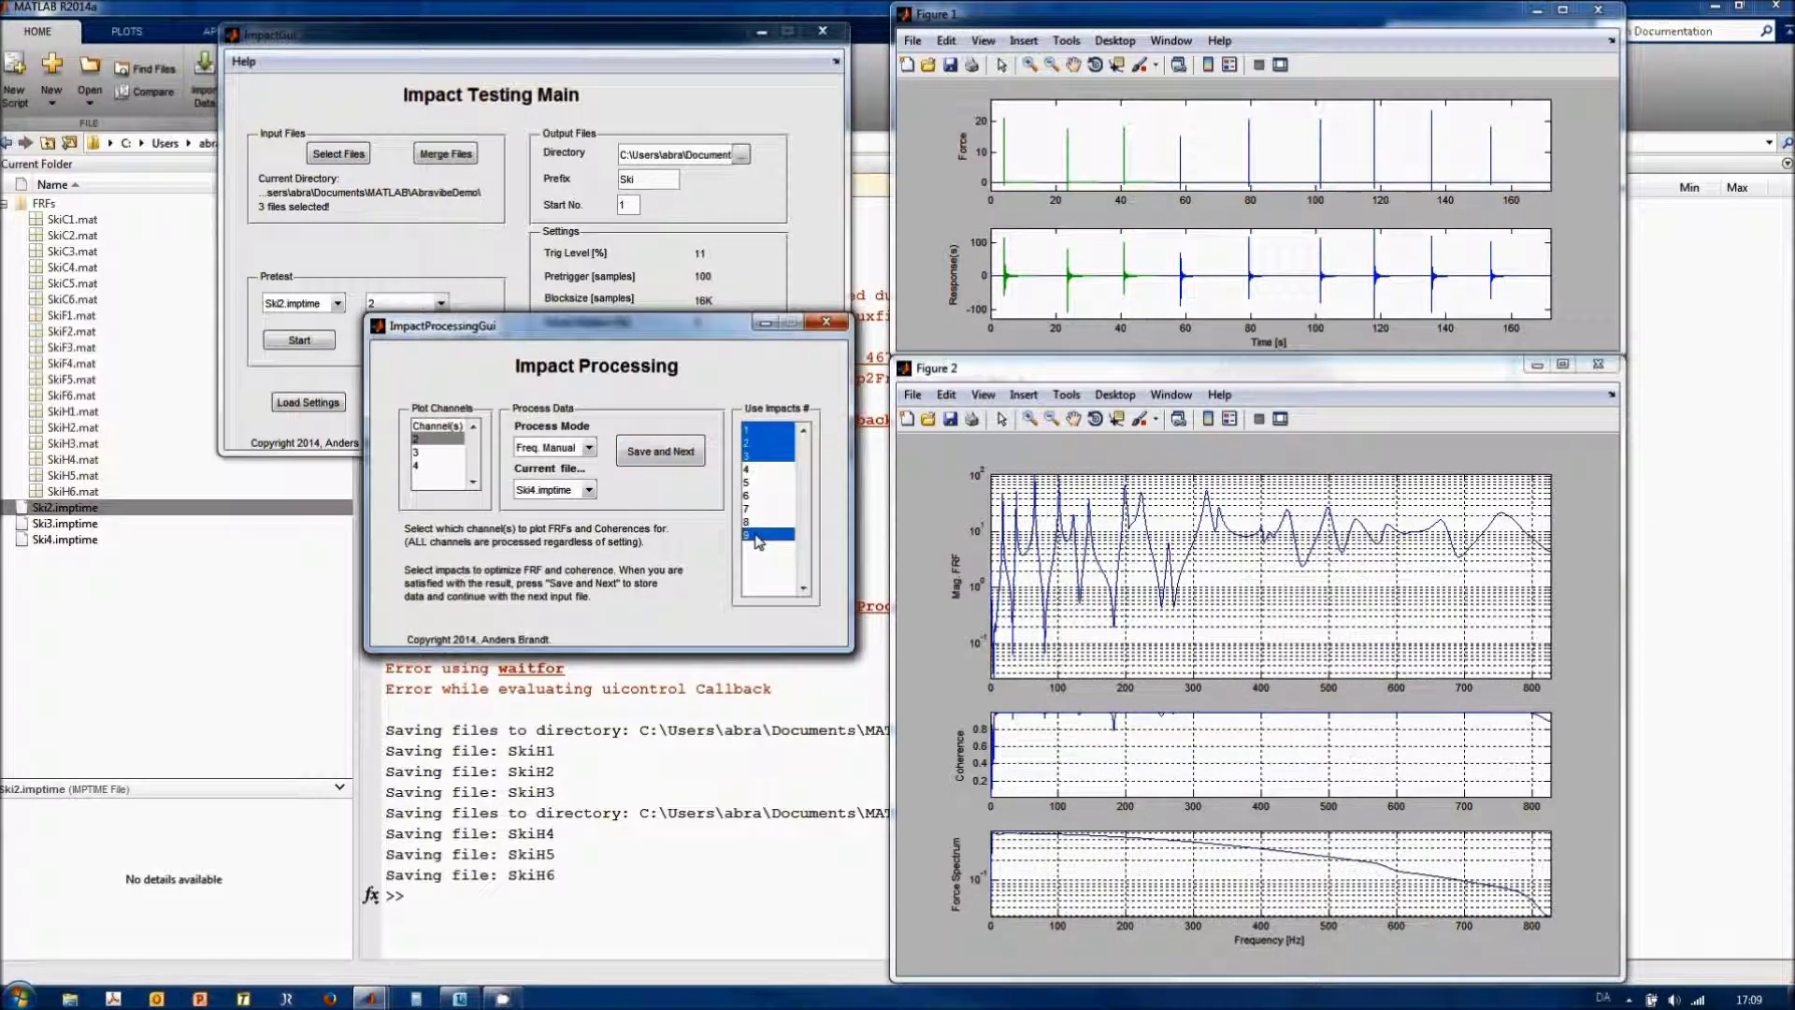
pyautogui.keyDown('ctrl'); pyautogui.click(752, 521); pyautogui.keyUp('ctrl')
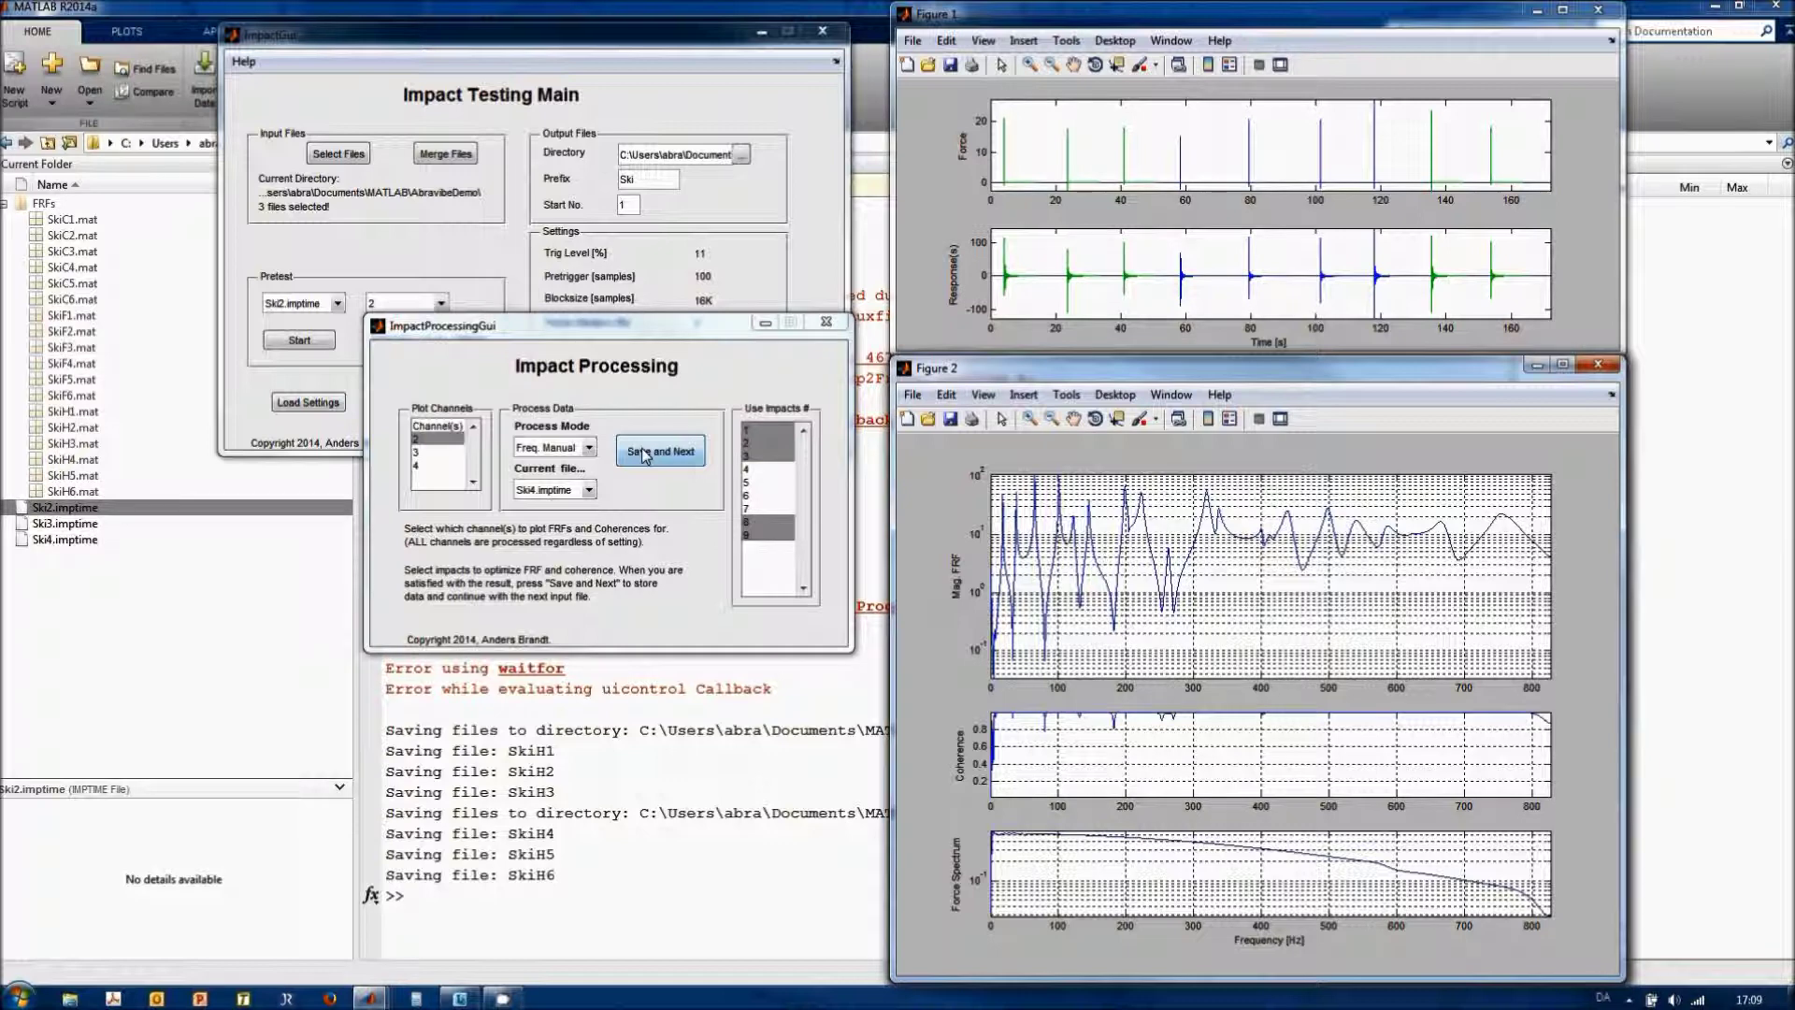
pyautogui.click(643, 454)
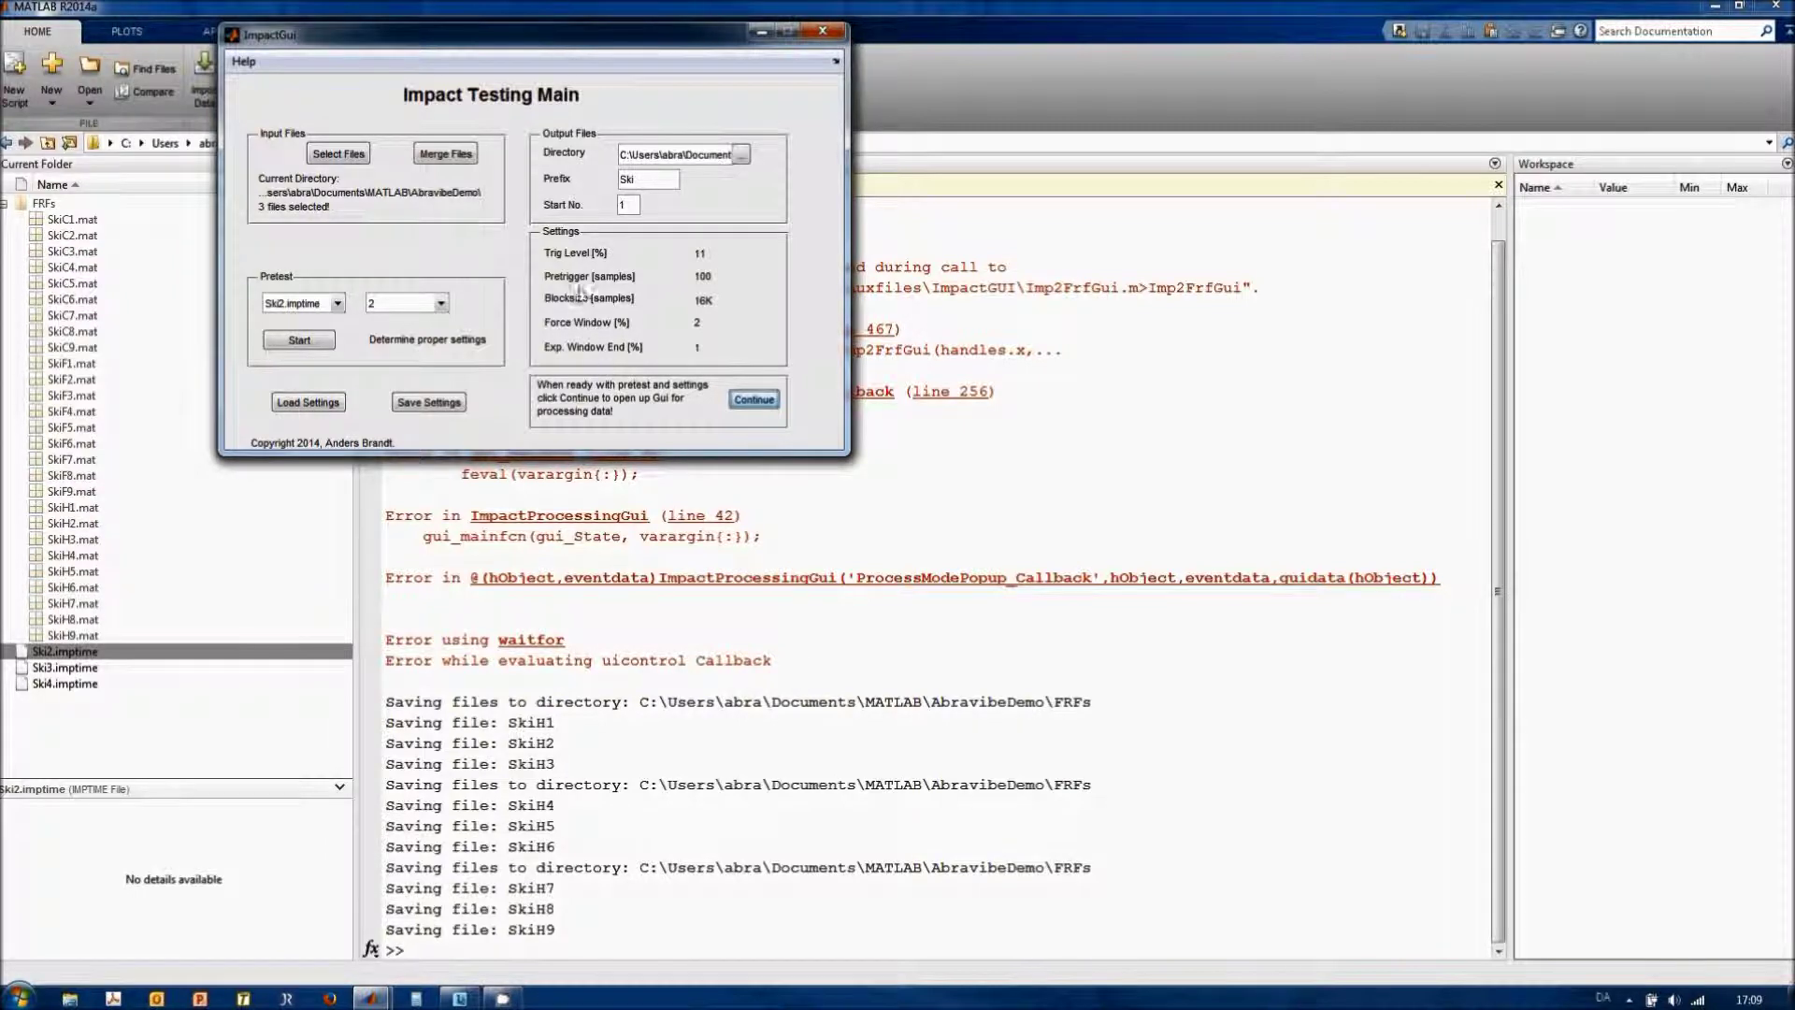
pyautogui.moveTo(572, 38); pyautogui.dragTo(858, 359)
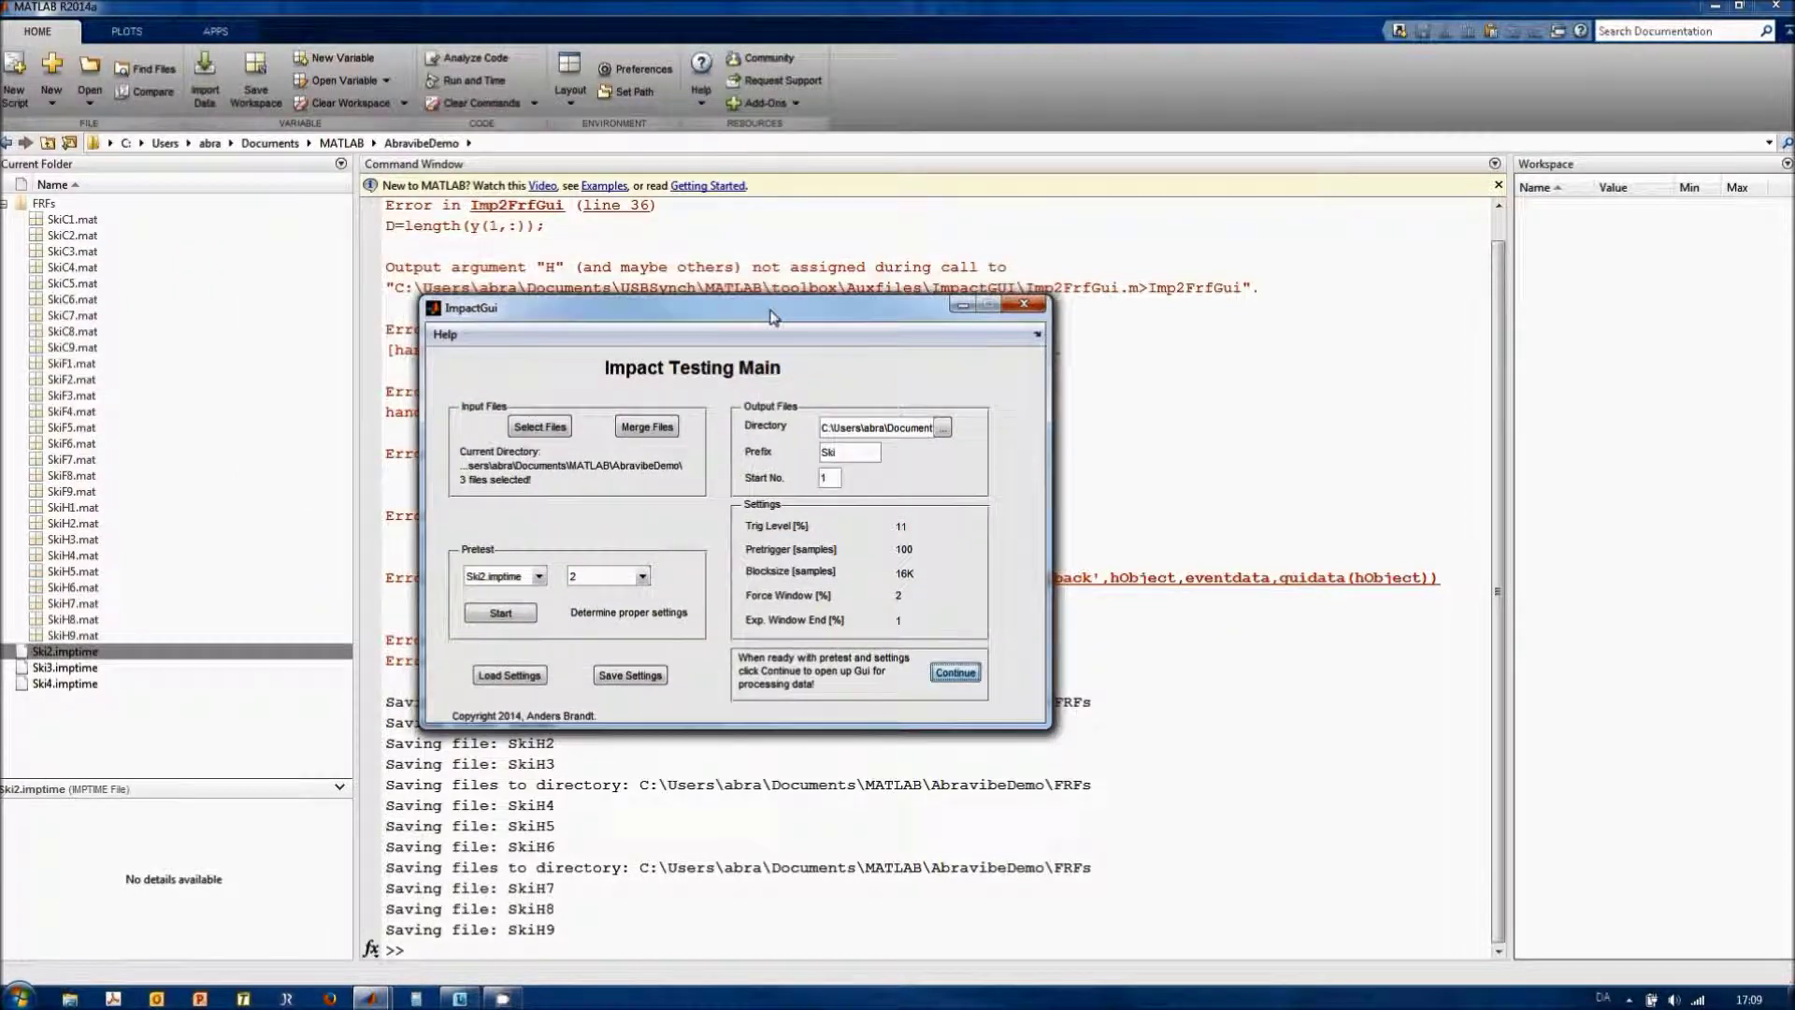
pyautogui.click(641, 429)
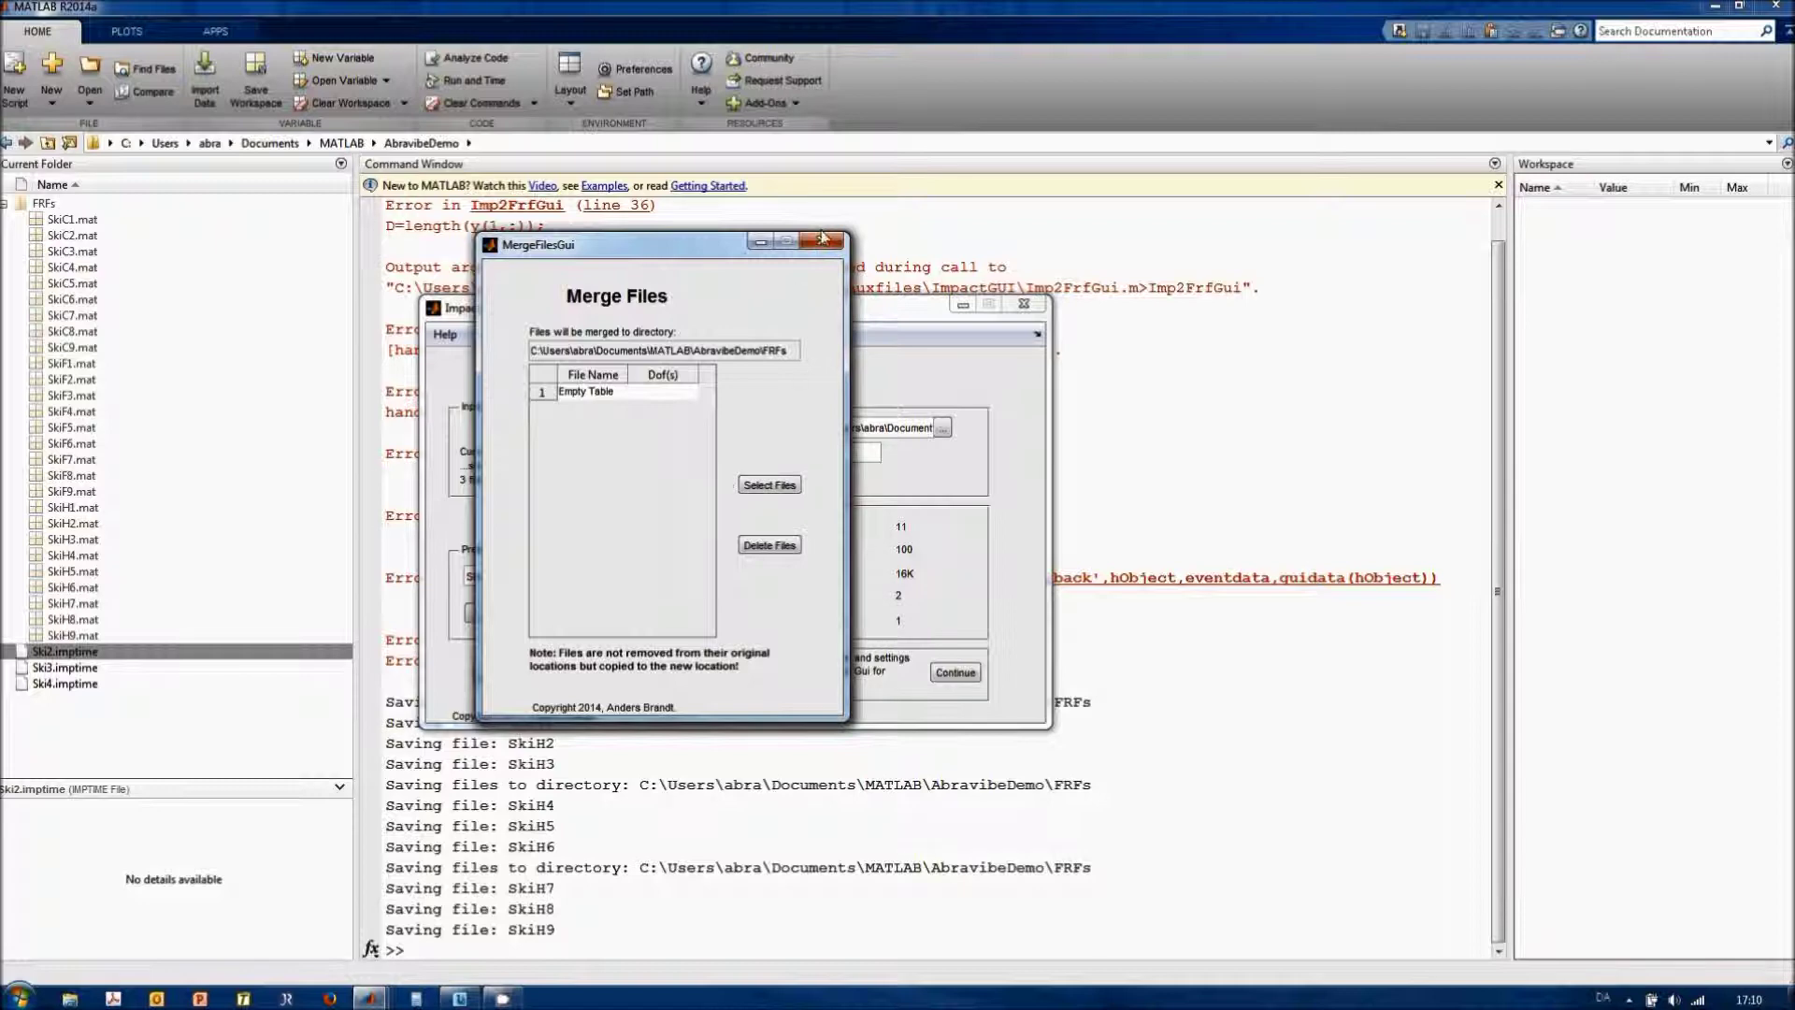
pyautogui.click(821, 239)
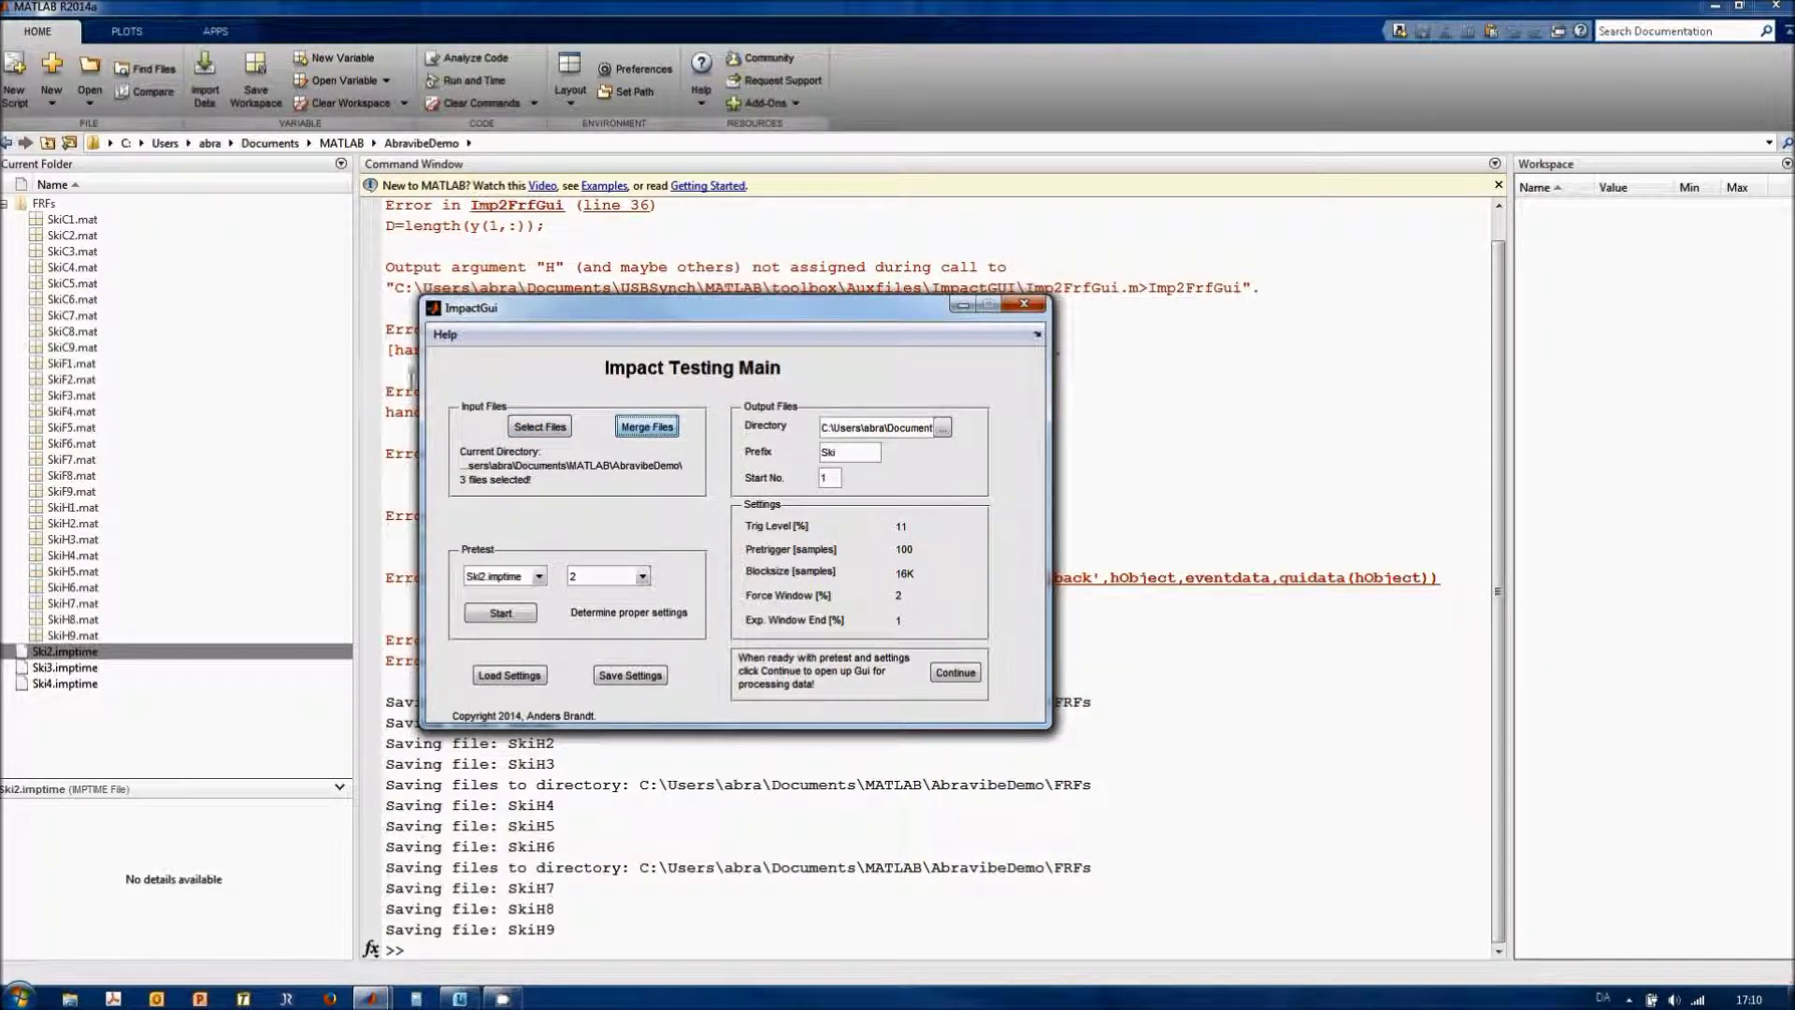
pyautogui.click(445, 334)
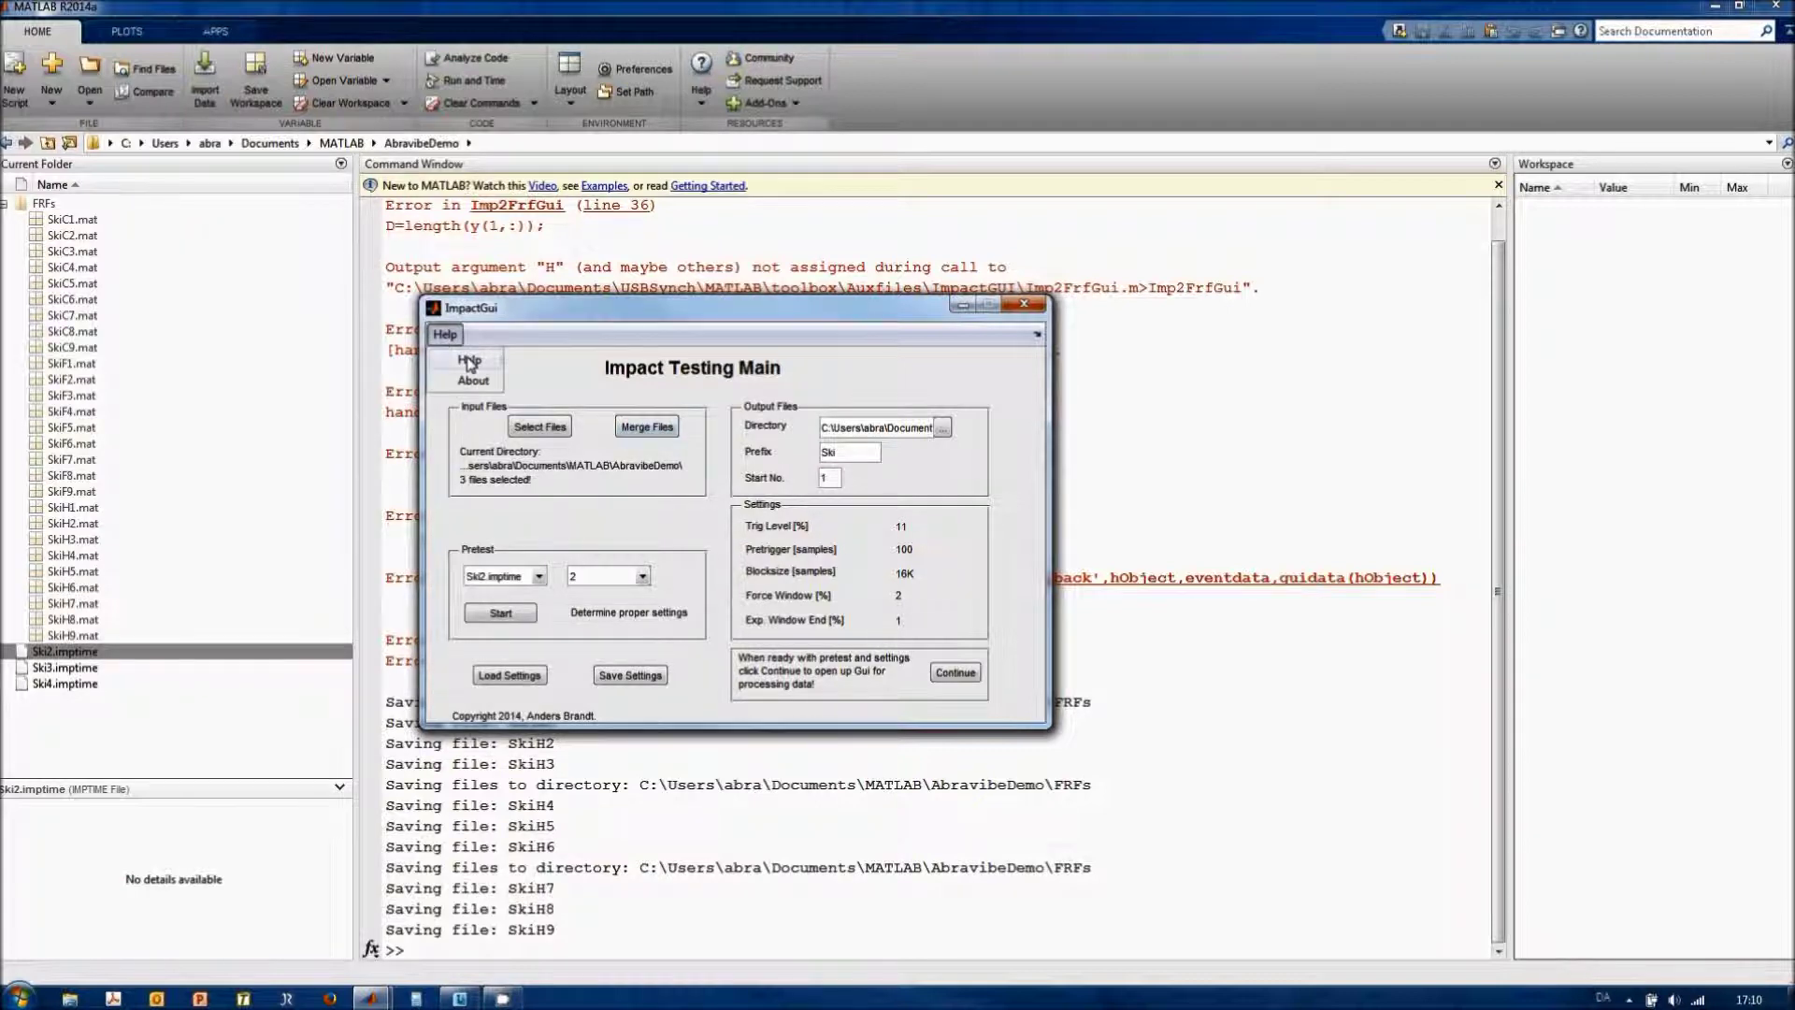
pyautogui.click(469, 364)
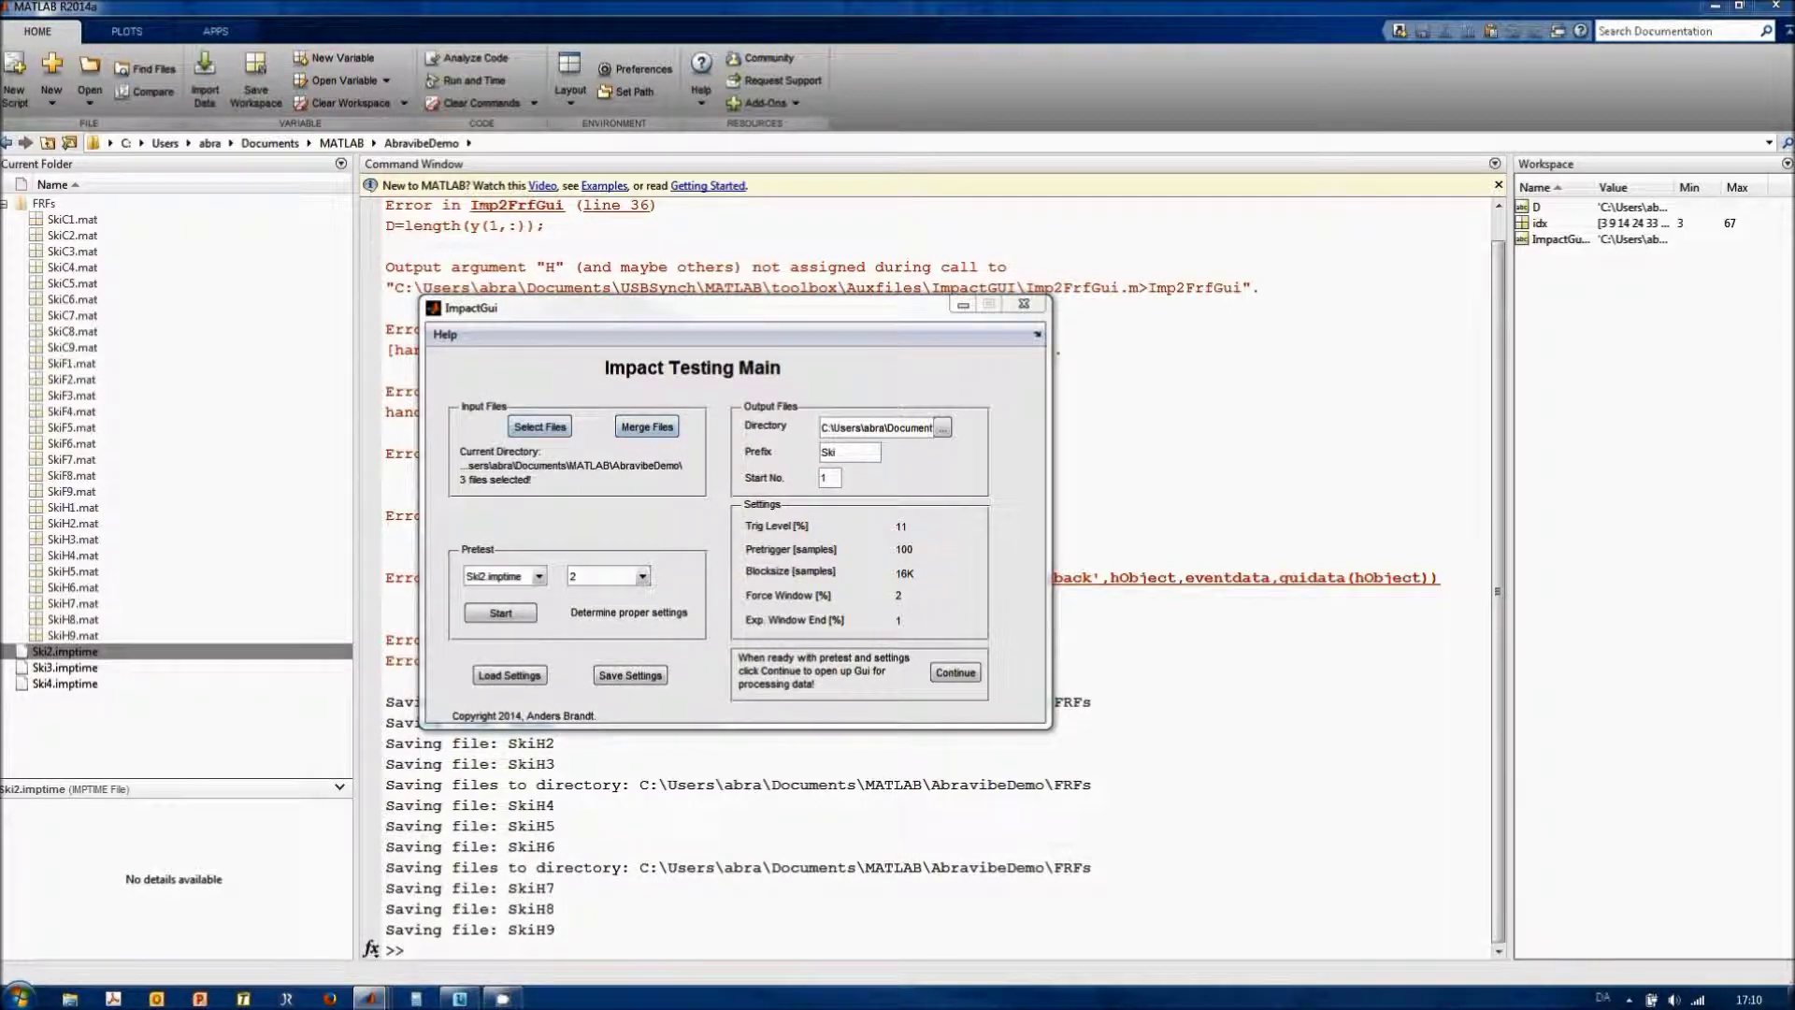
pyautogui.moveTo(1377, 143); pyautogui.dragTo(926, 22)
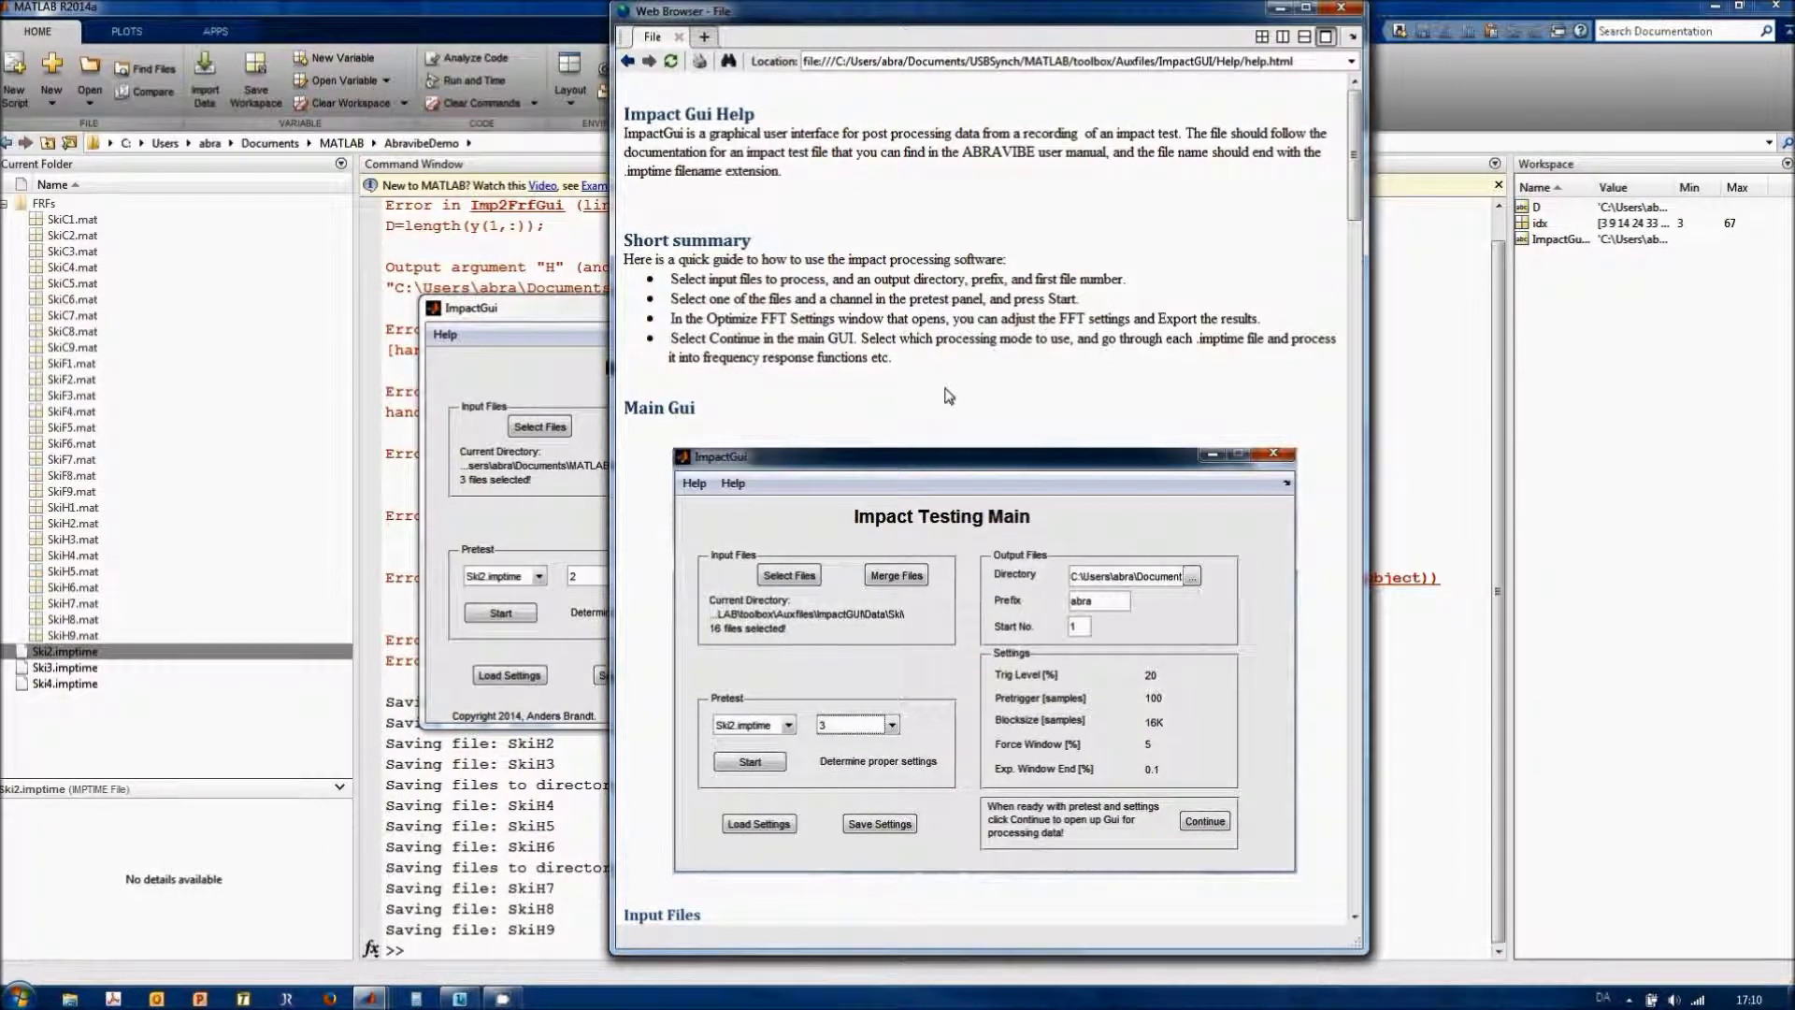
pyautogui.scroll(-5, 949, 393)
pyautogui.scroll(-20, 1003, 386)
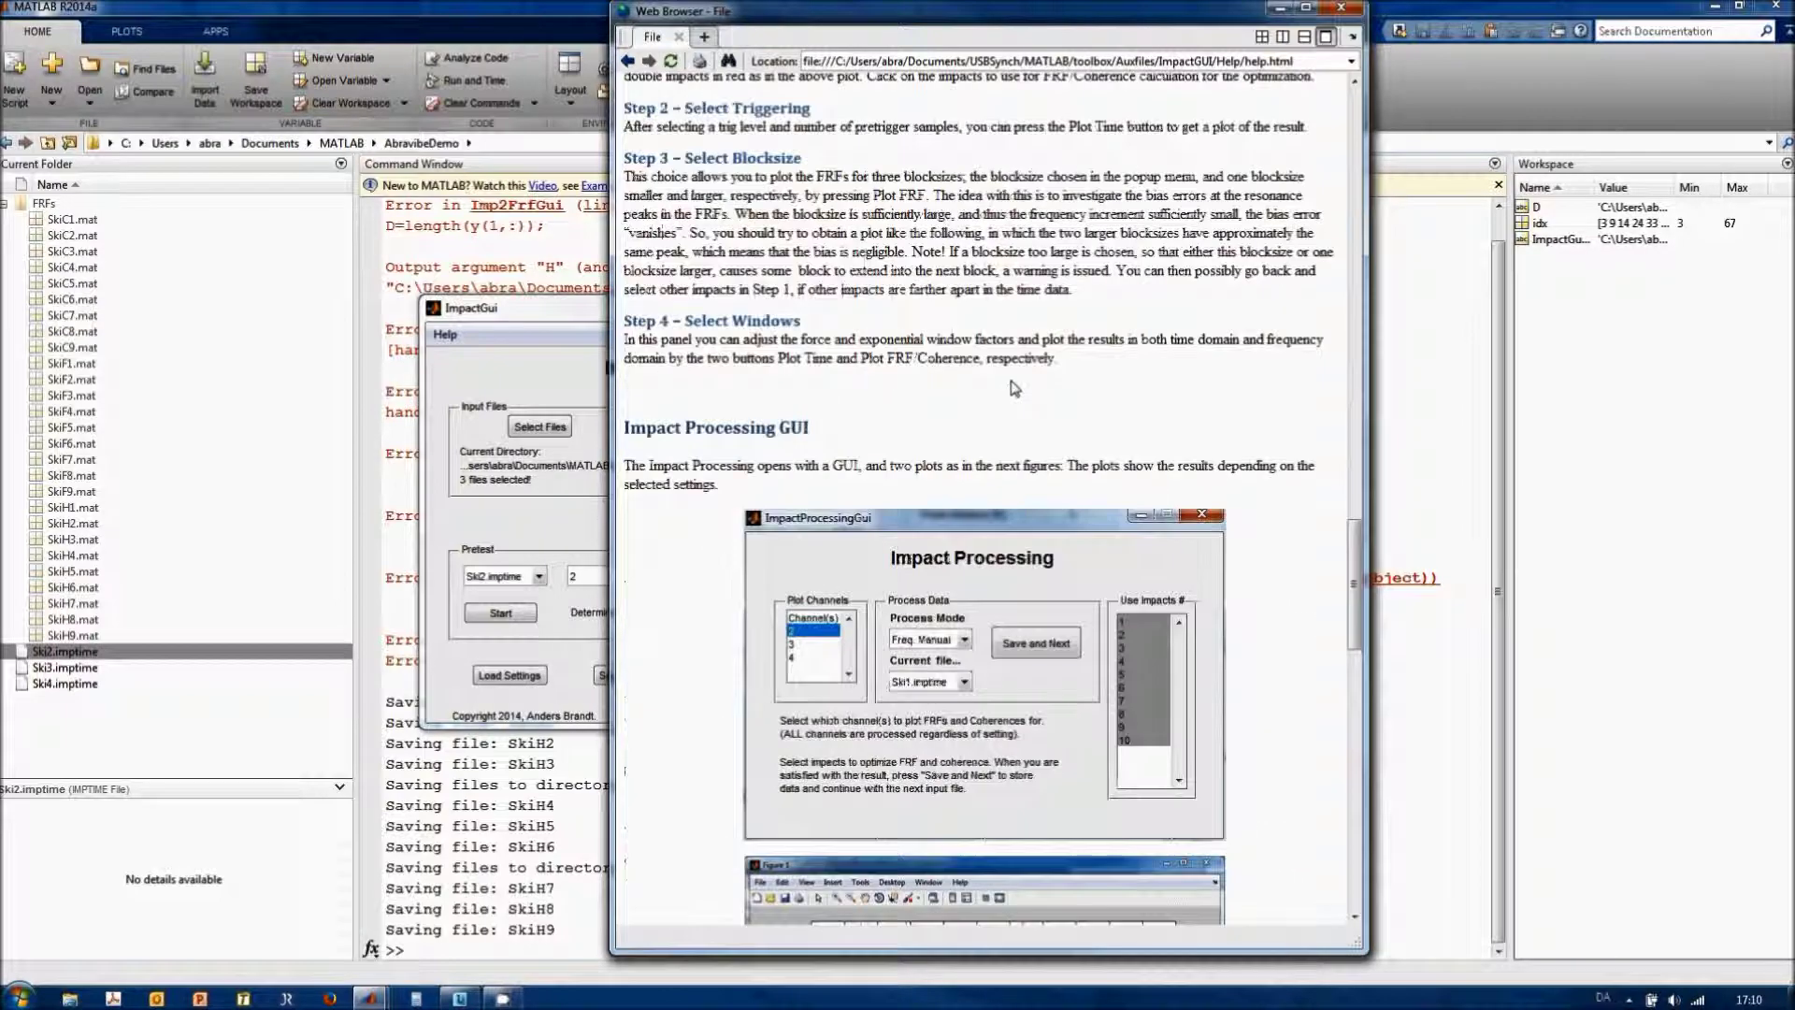
pyautogui.scroll(-15, 1015, 387)
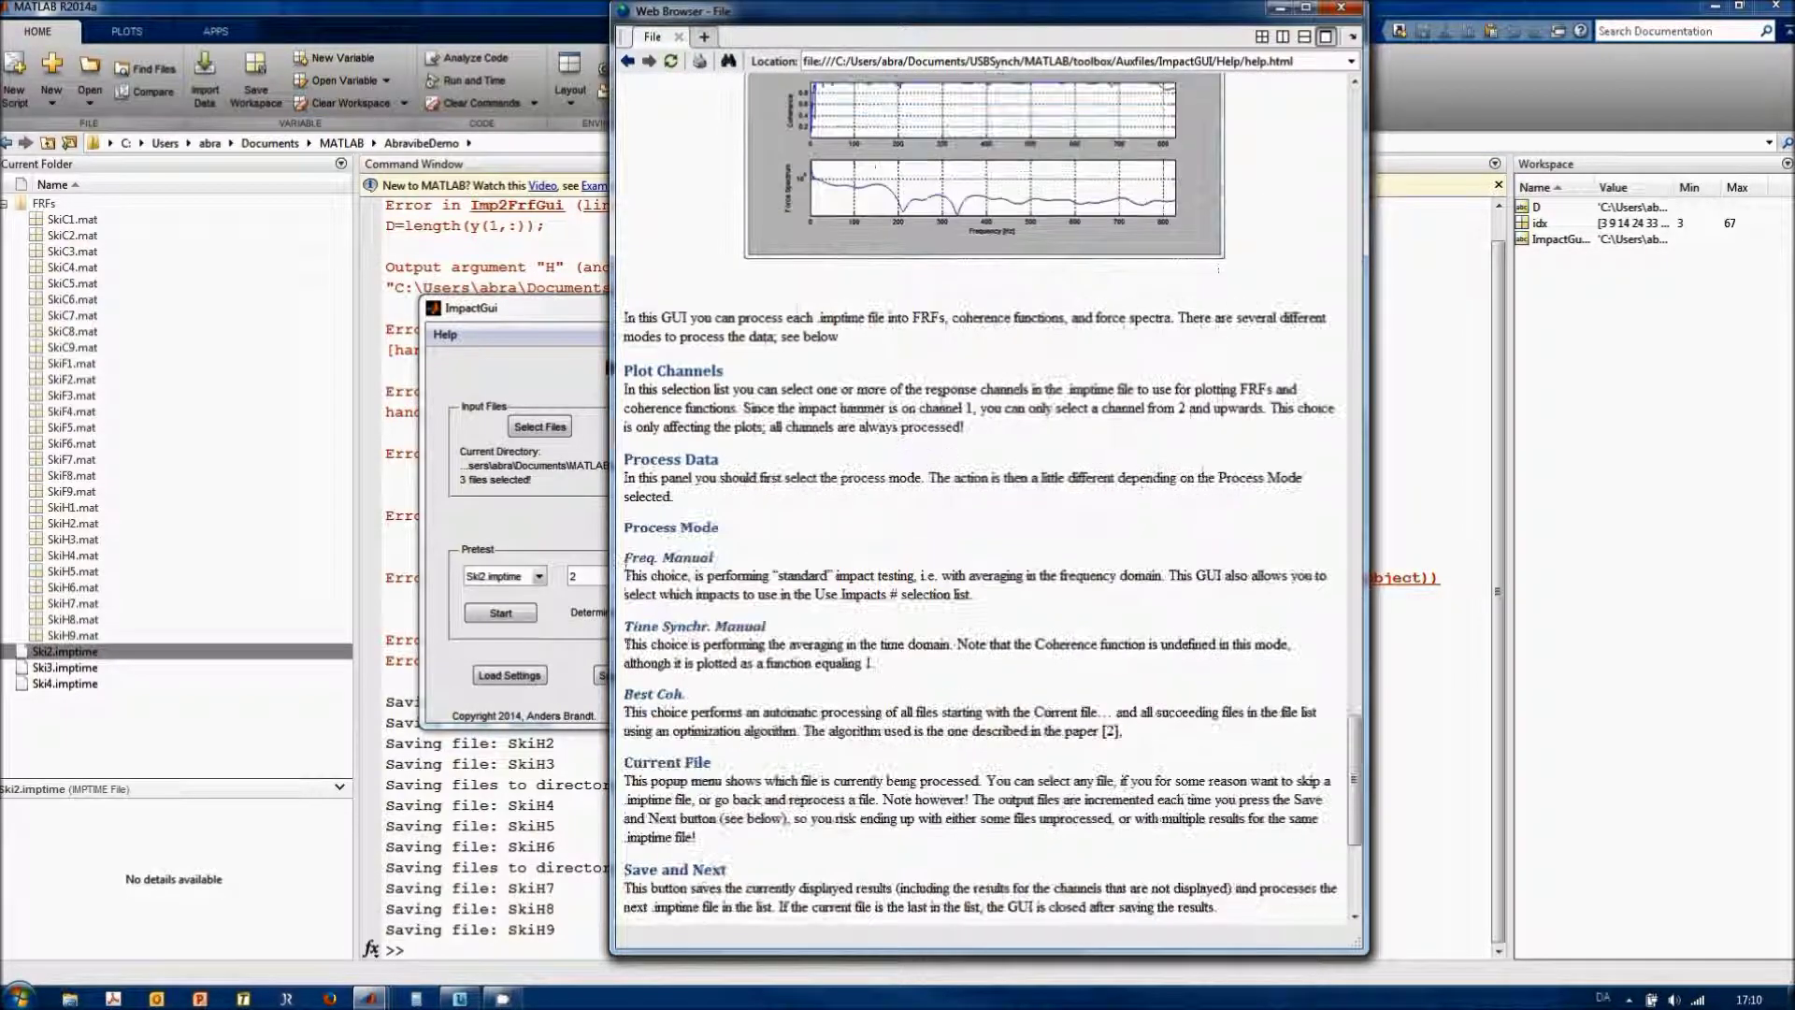
pyautogui.click(1341, 8)
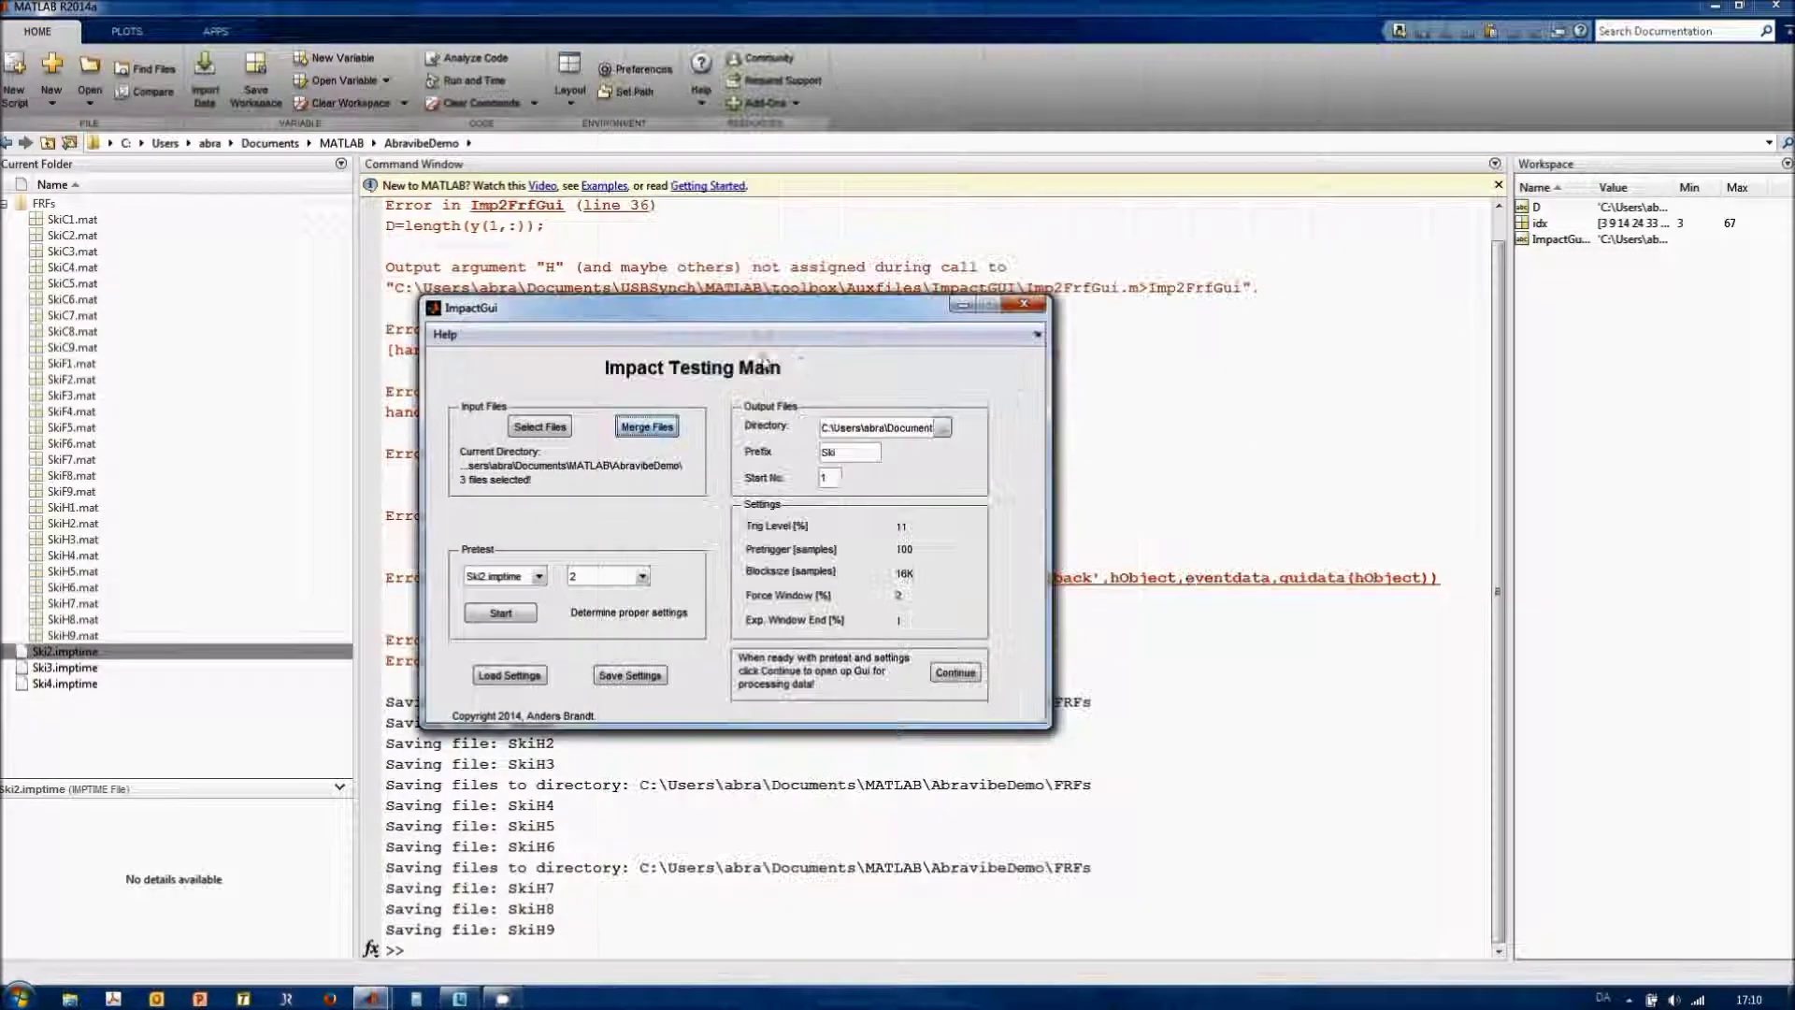